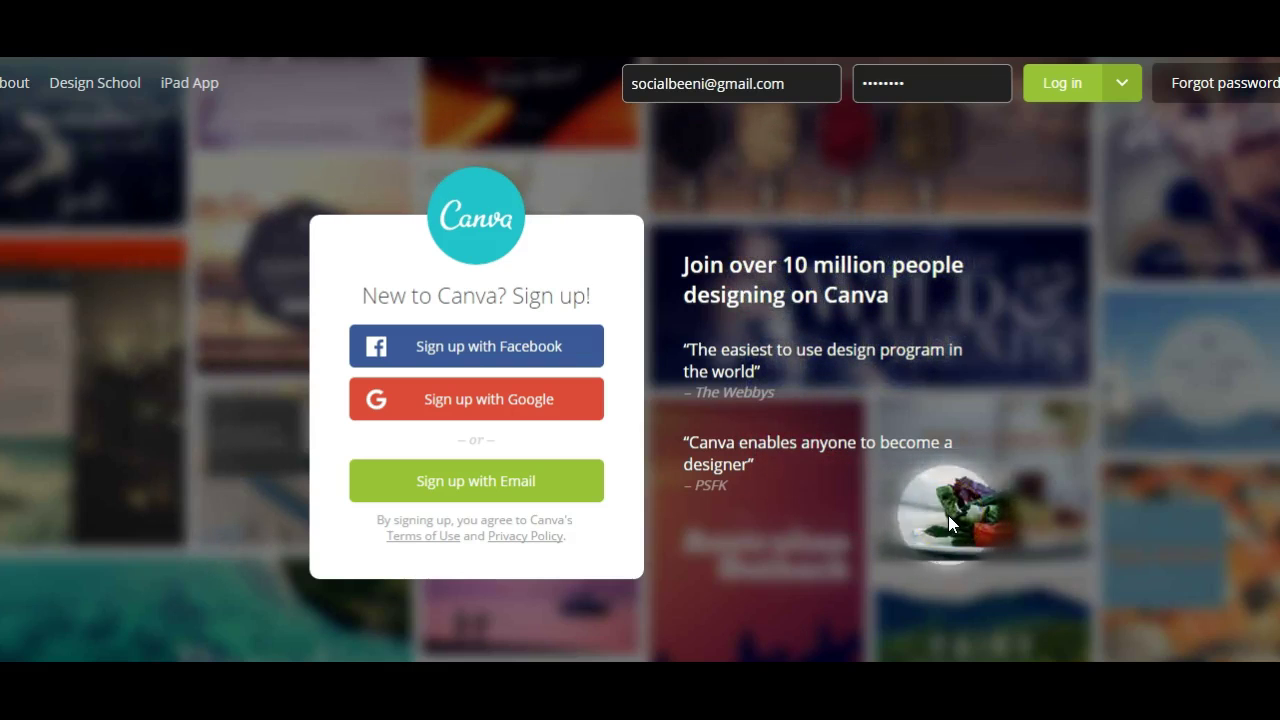
# Step: Sign up for Canva with a Facebook account
pyautogui.click(455, 350)
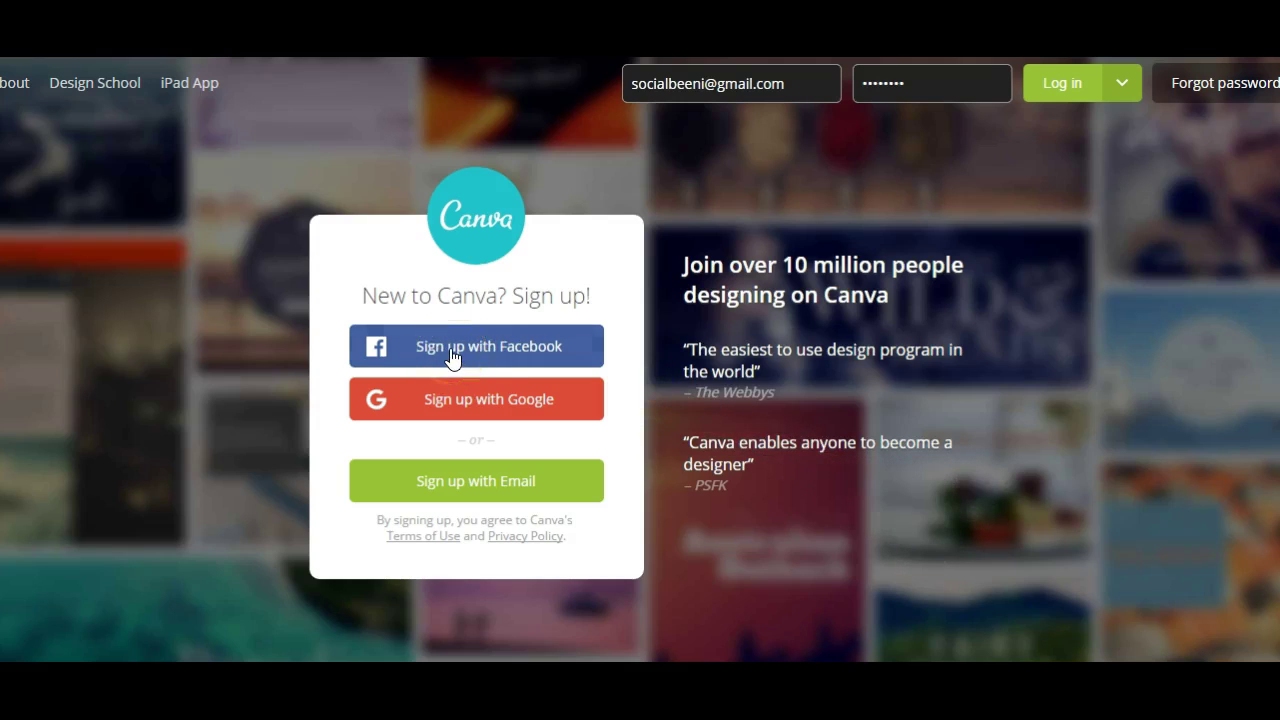
pyautogui.click(470, 350)
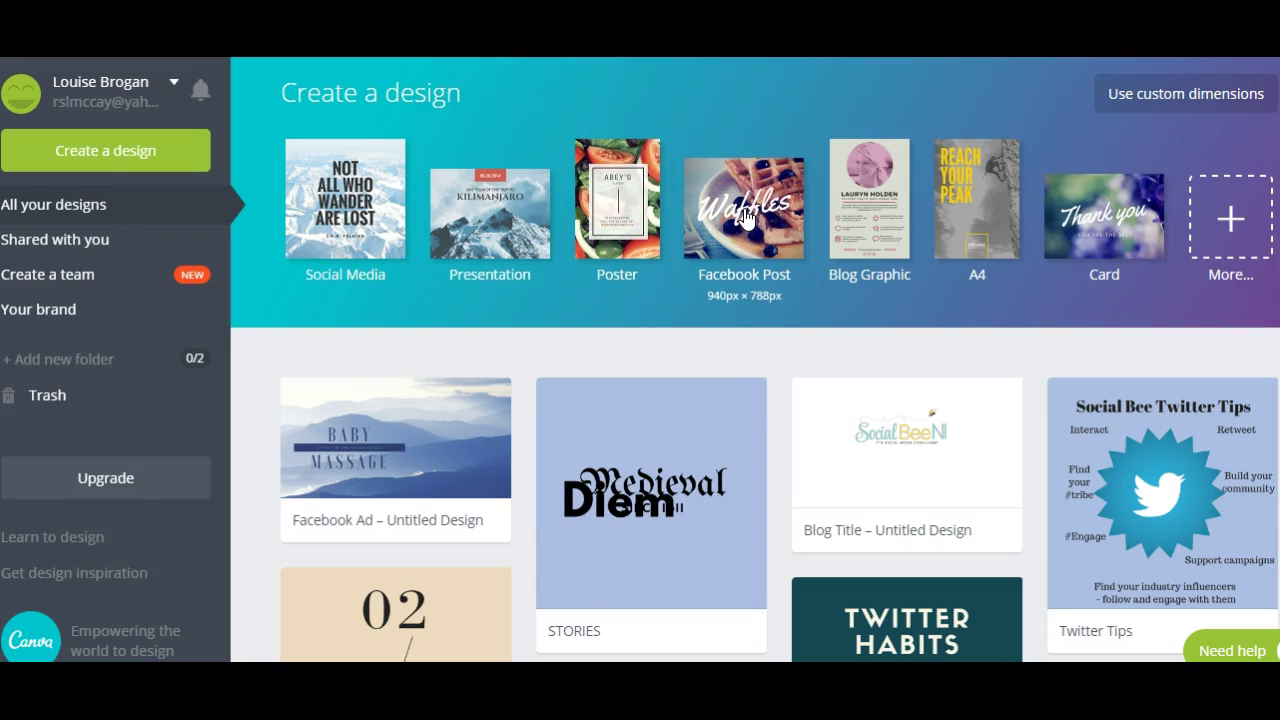
# Step: Expand the full list of design types and look through its categories, from social media posts down to ads
pyautogui.click(1230, 214)
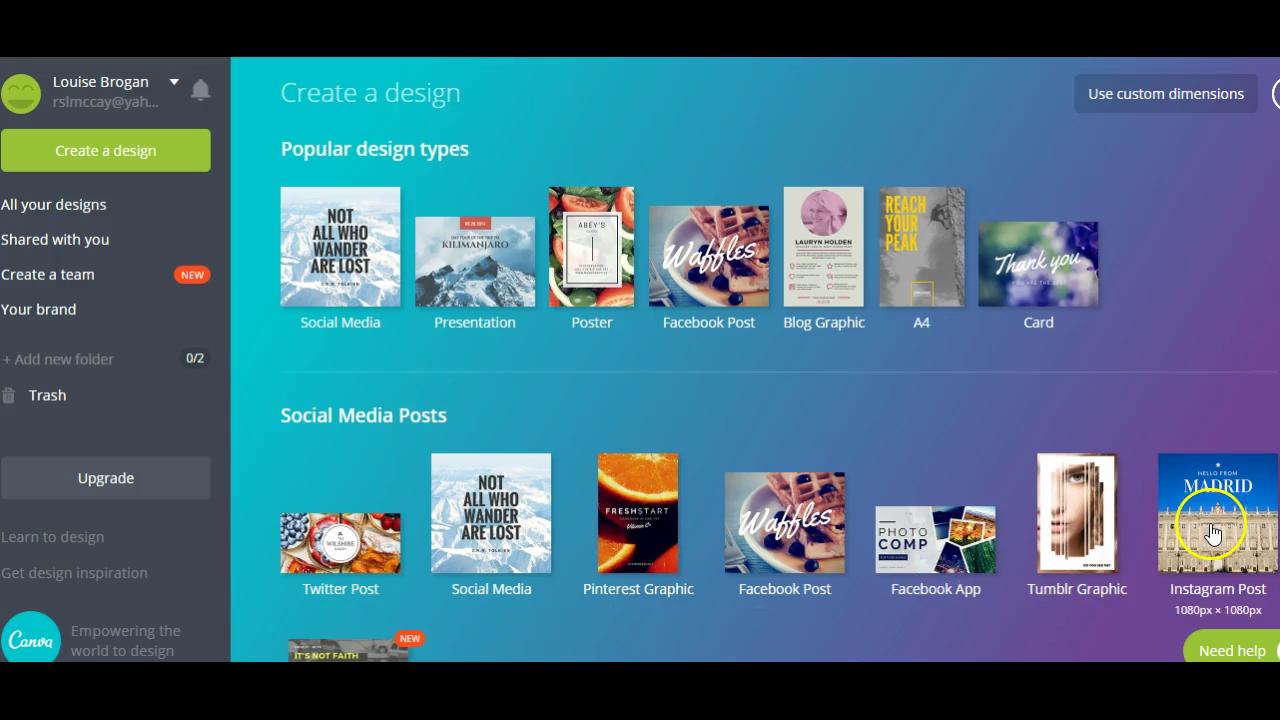
pyautogui.scroll(-3, 1276, 94)
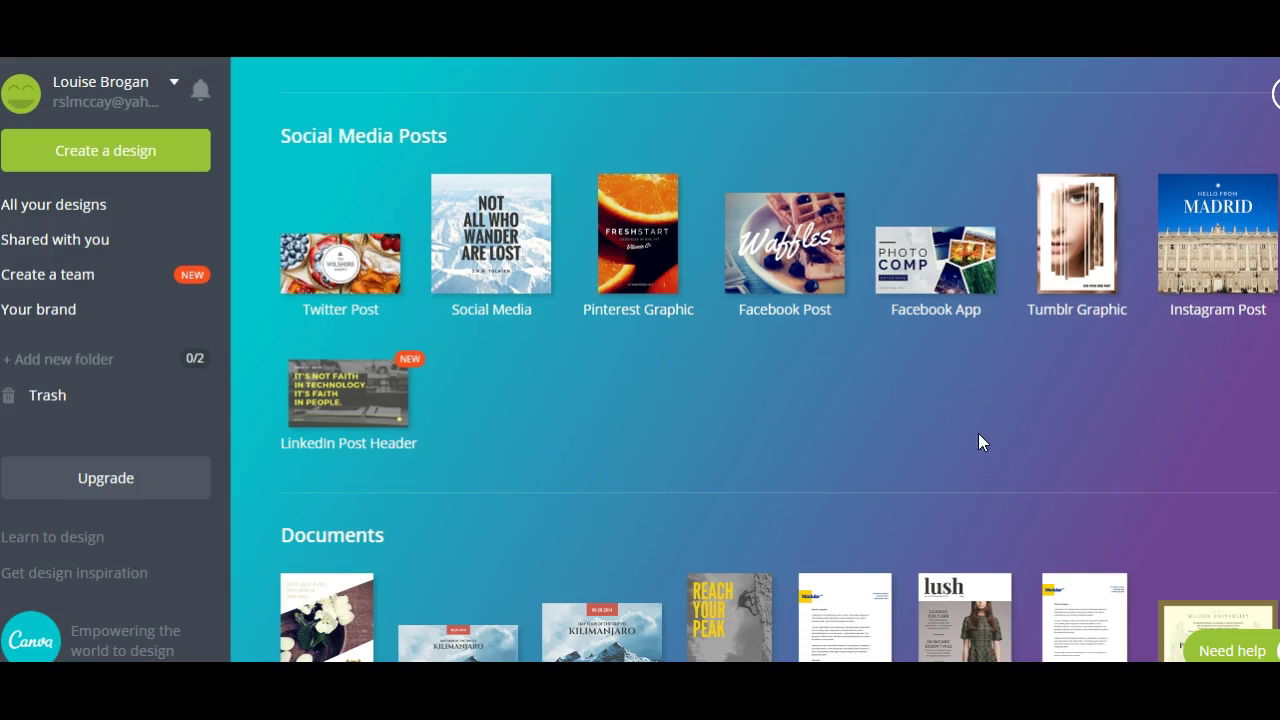
pyautogui.scroll(-5, 755, 360)
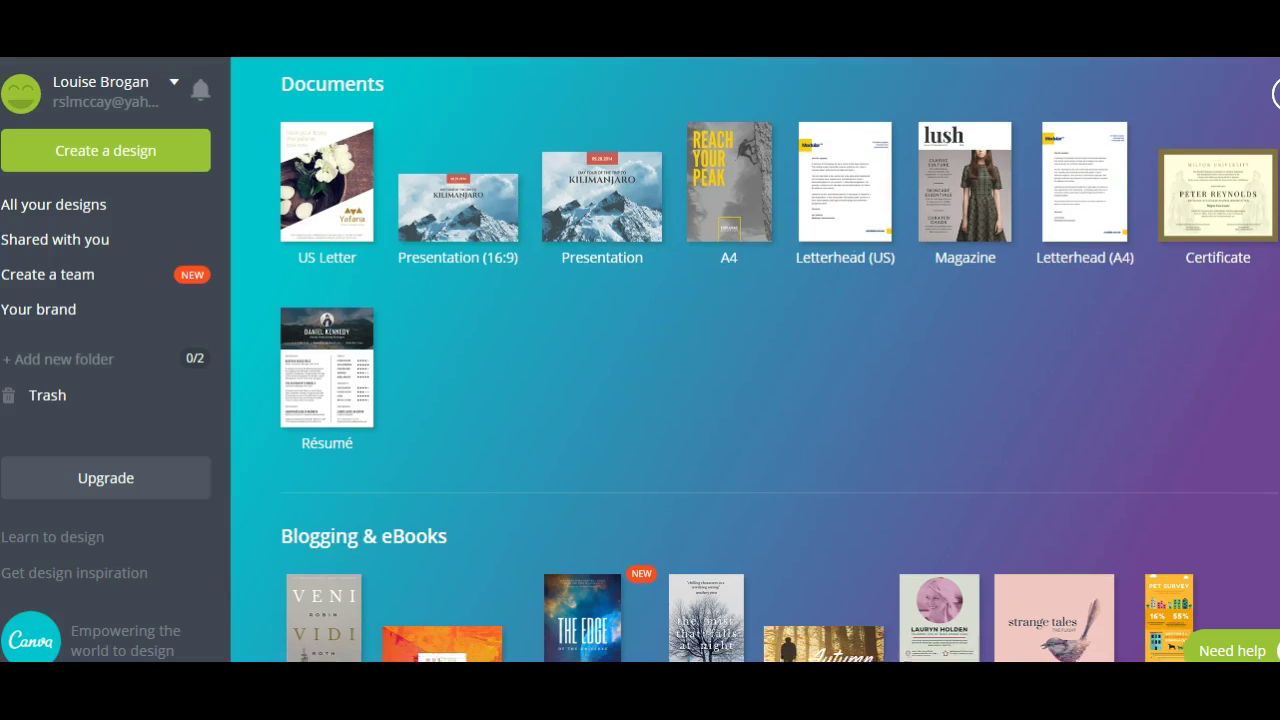
pyautogui.scroll(-2, 1275, 93)
pyautogui.scroll(1, 1275, 93)
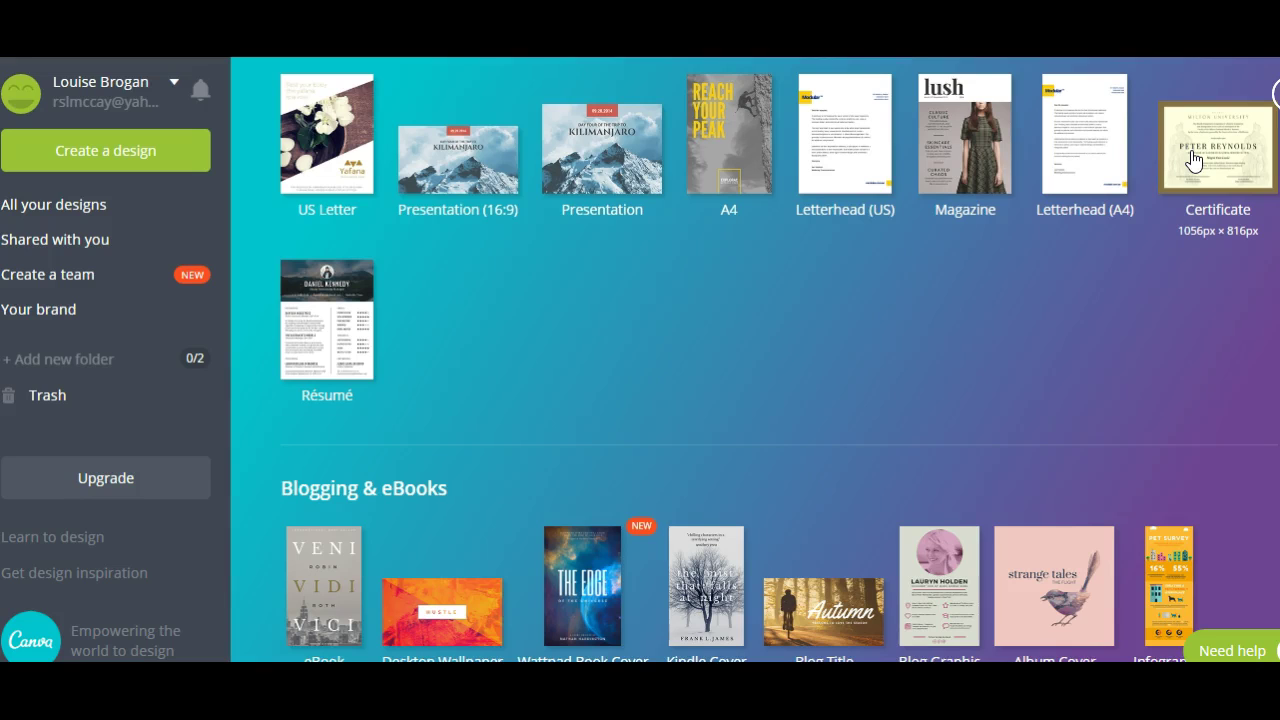
pyautogui.scroll(-4, 1277, 93)
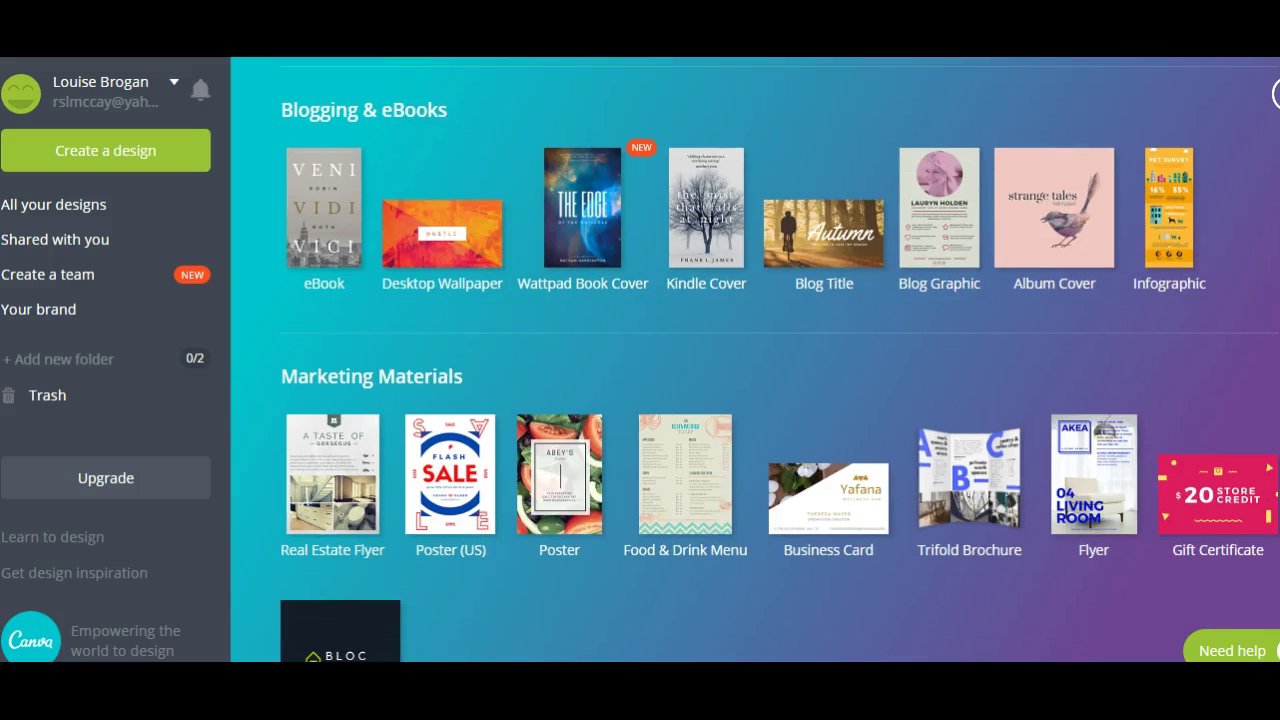
pyautogui.scroll(-2, 1277, 93)
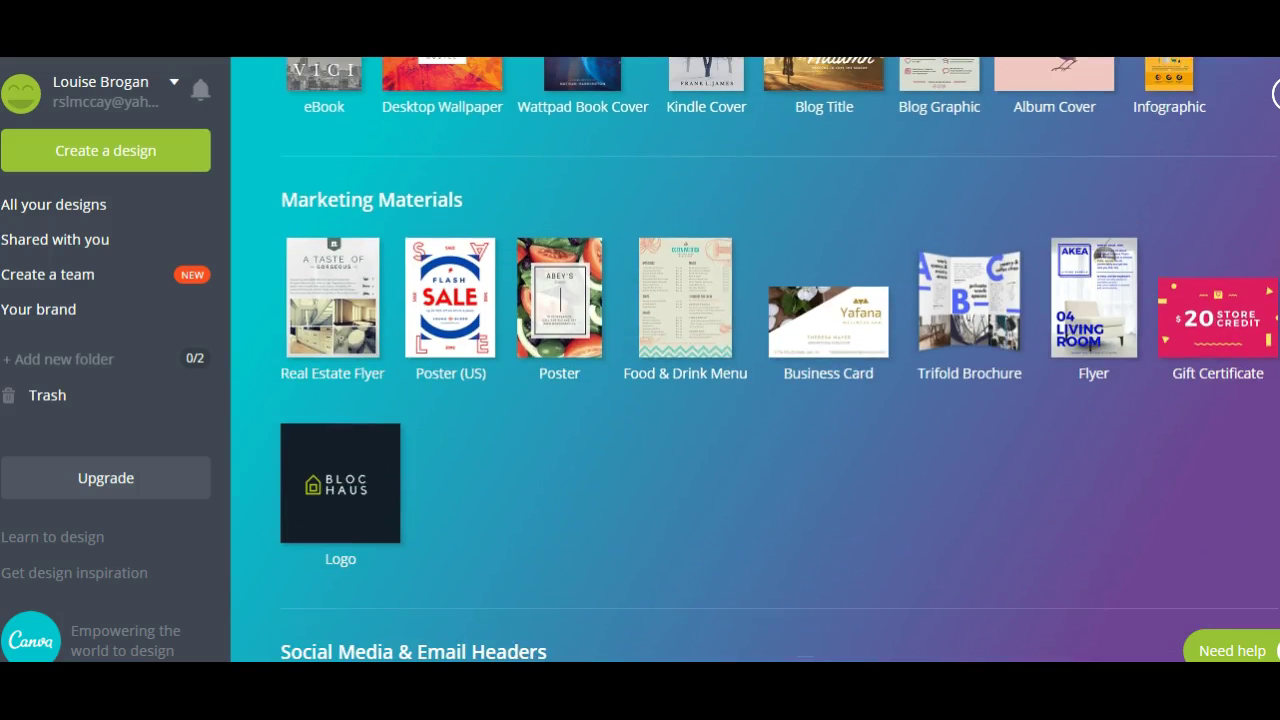
pyautogui.scroll(-5, 1277, 93)
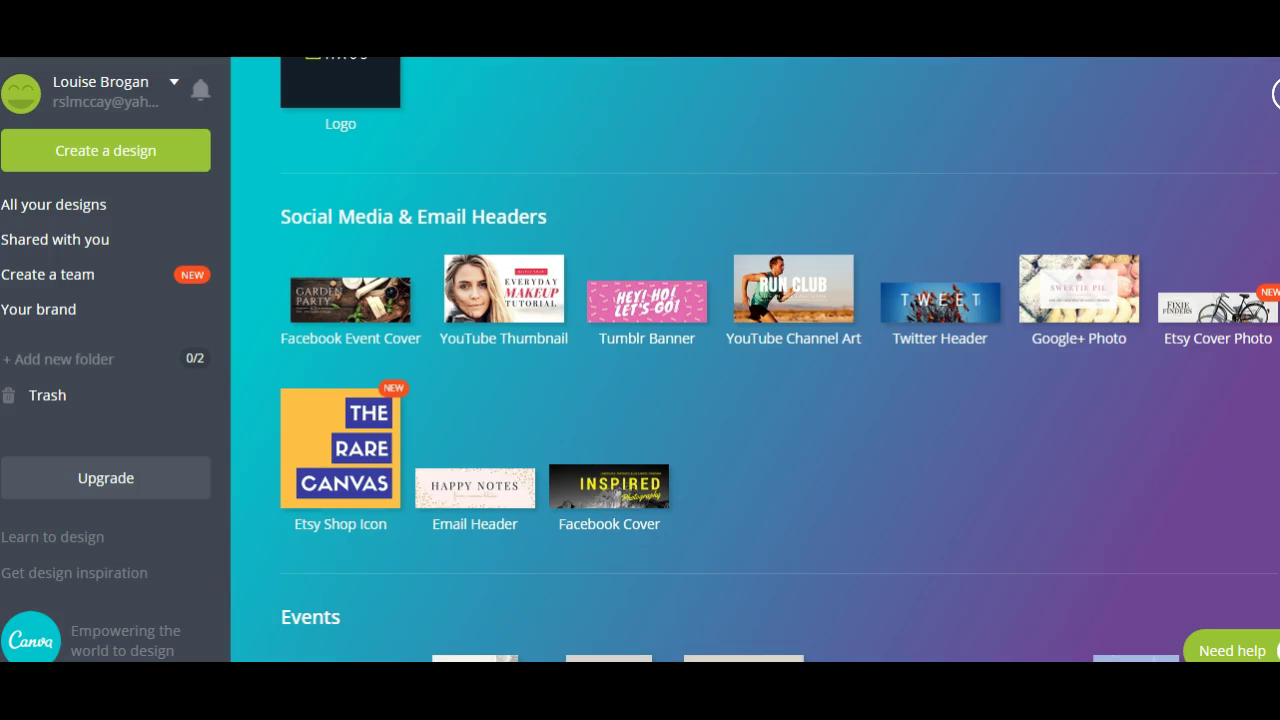
pyautogui.scroll(-5, 760, 360)
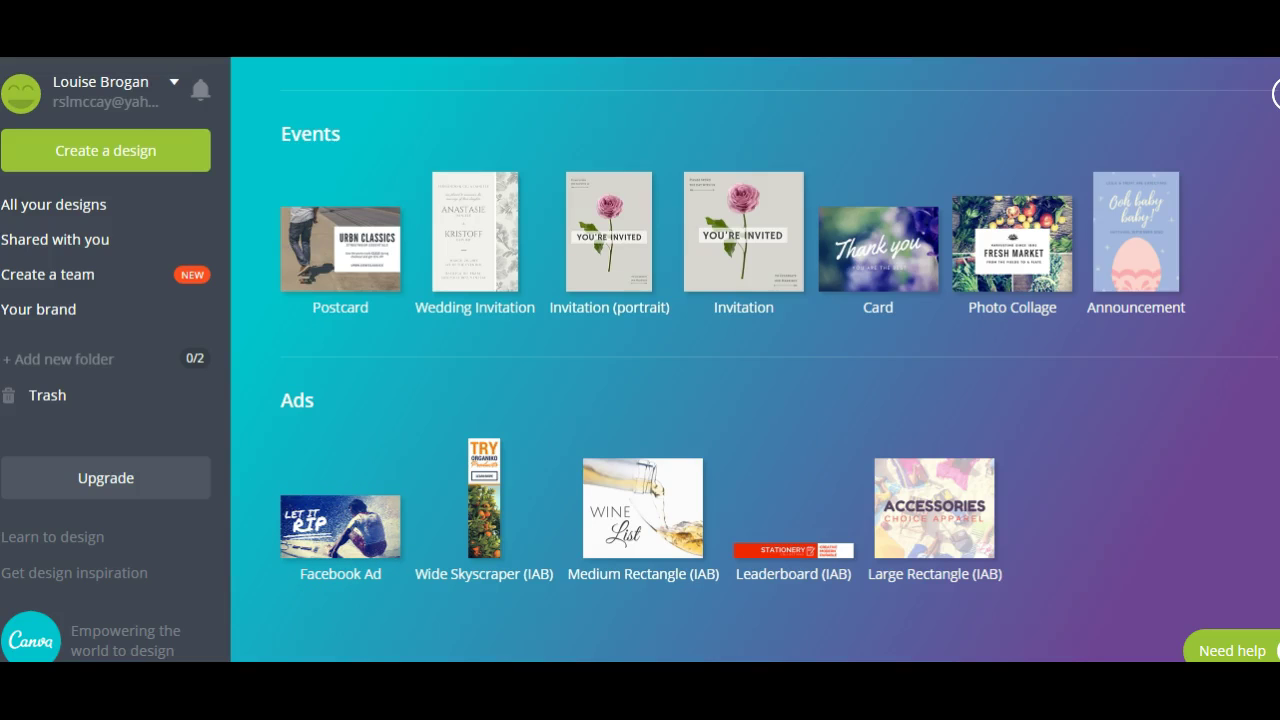
# Step: Create a new Facebook Post design from the Social Media Posts category
pyautogui.scroll(15, 780, 374)
pyautogui.scroll(5, 780, 374)
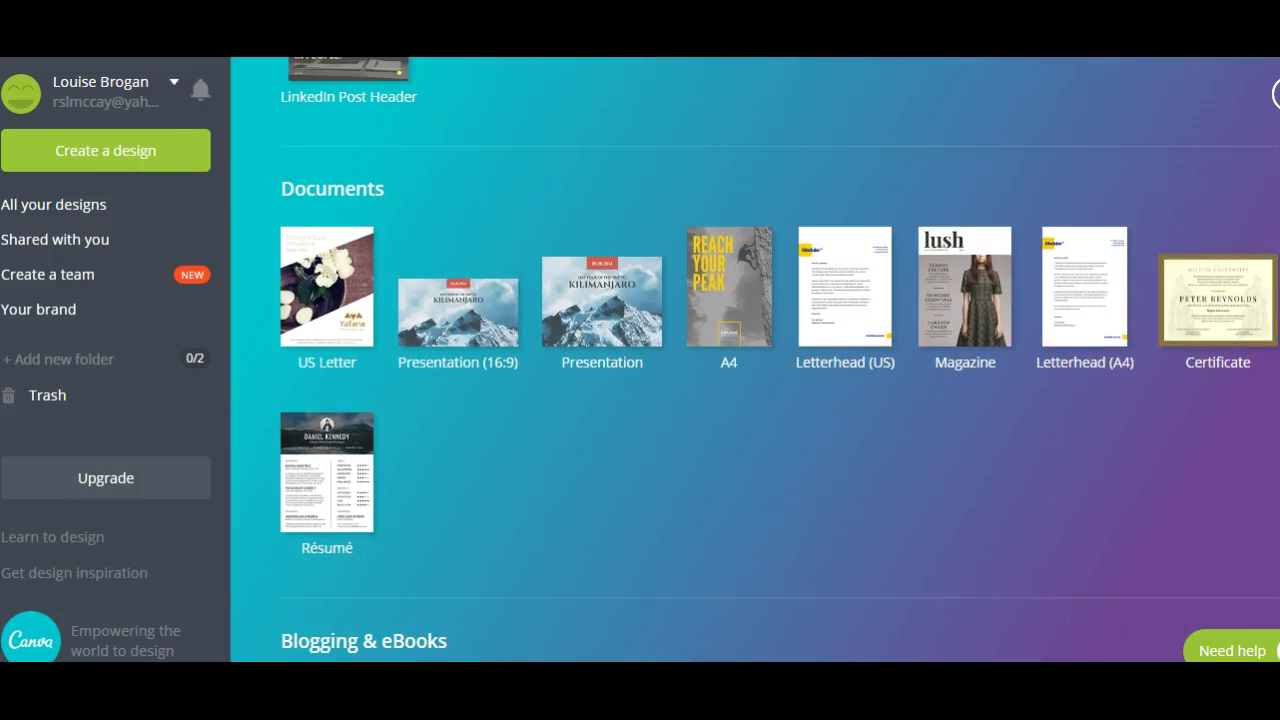
pyautogui.scroll(3, 1276, 94)
pyautogui.scroll(1, 1276, 94)
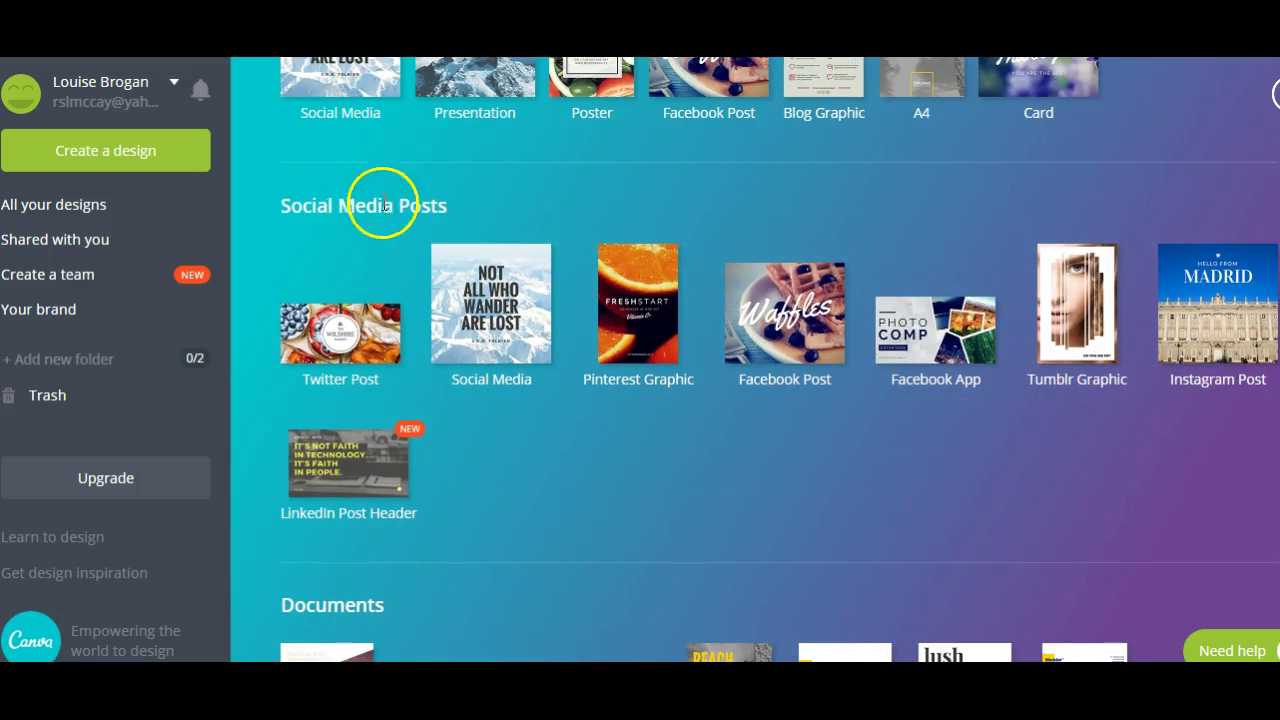
pyautogui.click(767, 338)
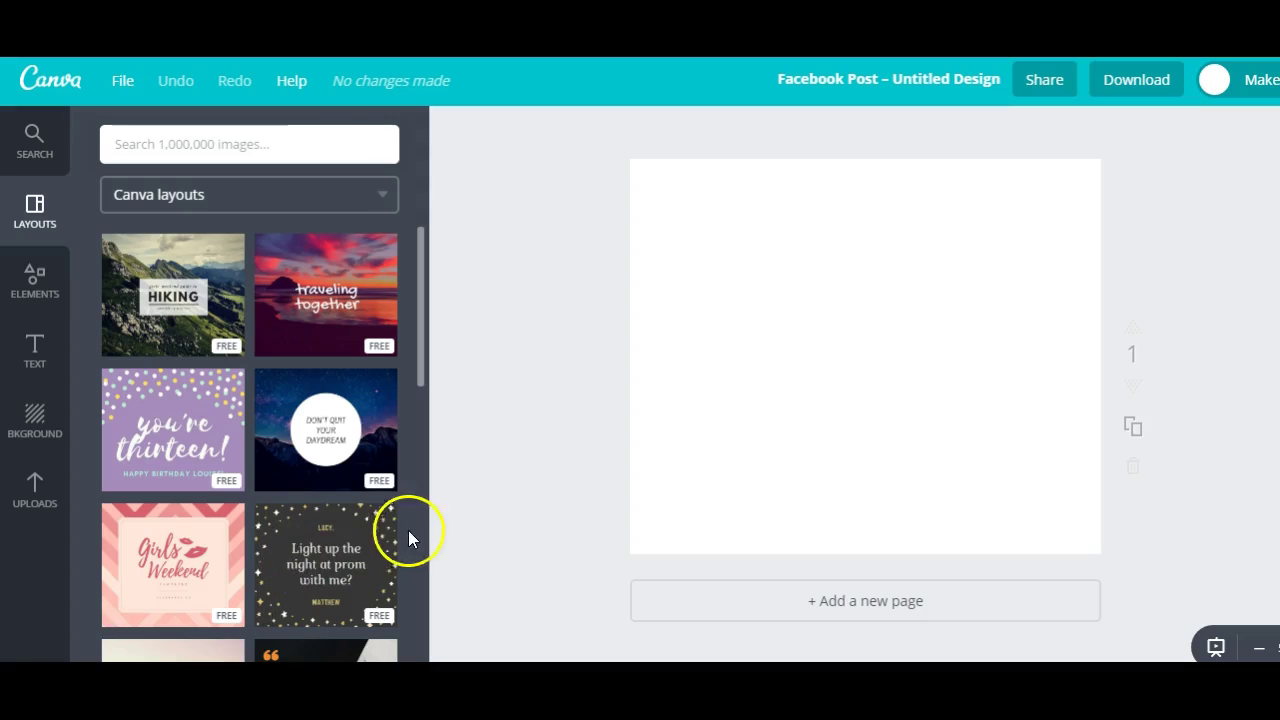
# Step: Browse the Canva layouts offered for the Facebook post
pyautogui.moveTo(419, 372); pyautogui.dragTo(423, 649)
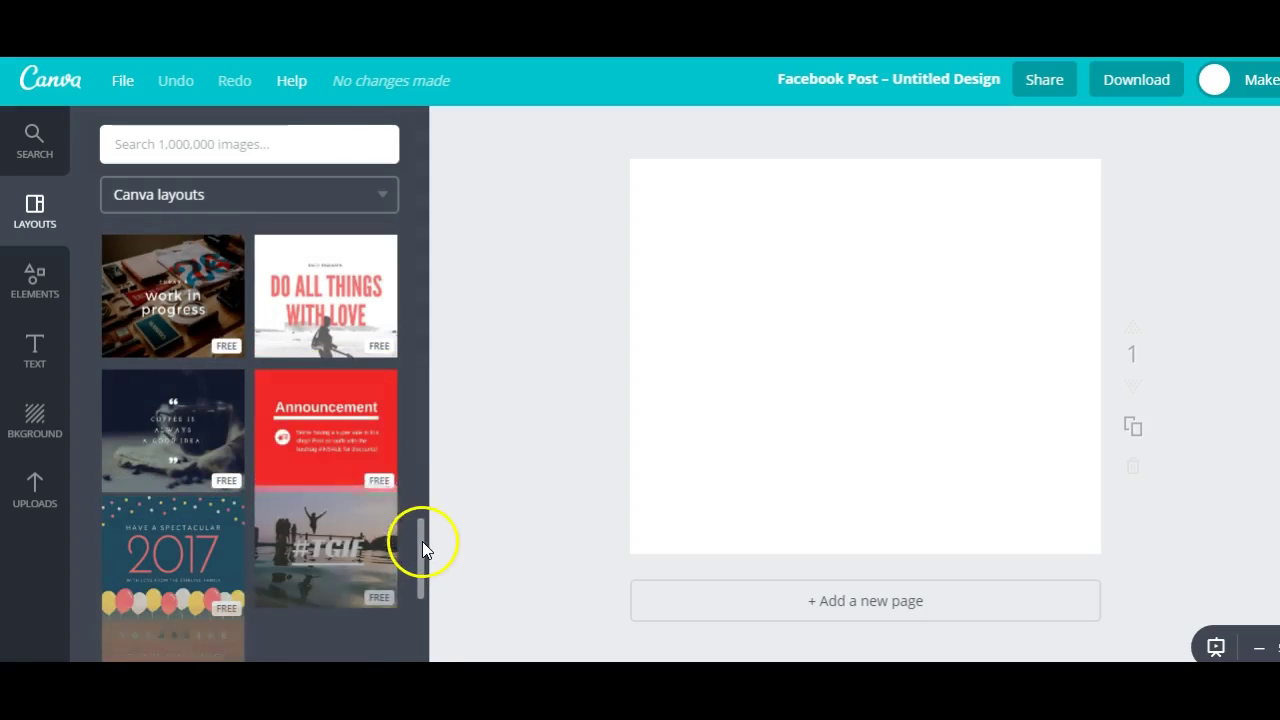
pyautogui.moveTo(422, 540); pyautogui.dragTo(419, 618)
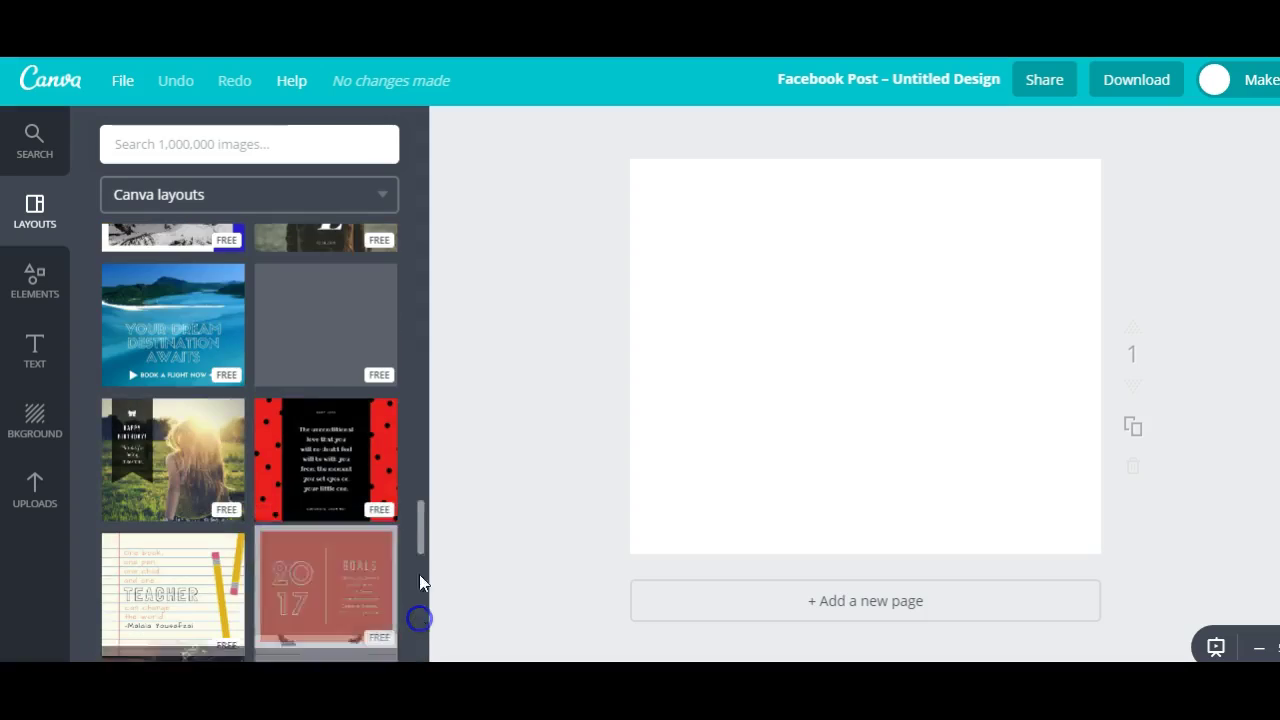
pyautogui.moveTo(420, 525); pyautogui.dragTo(419, 624)
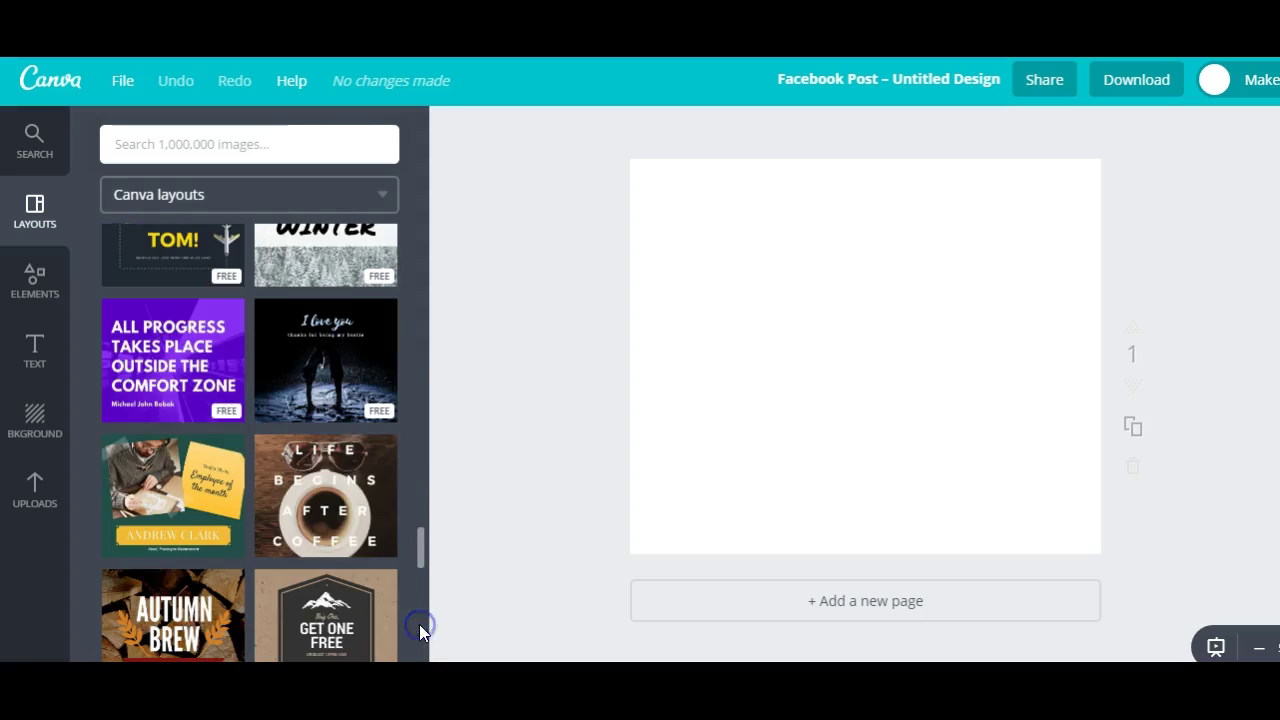
pyautogui.moveTo(420, 547); pyautogui.dragTo(420, 611)
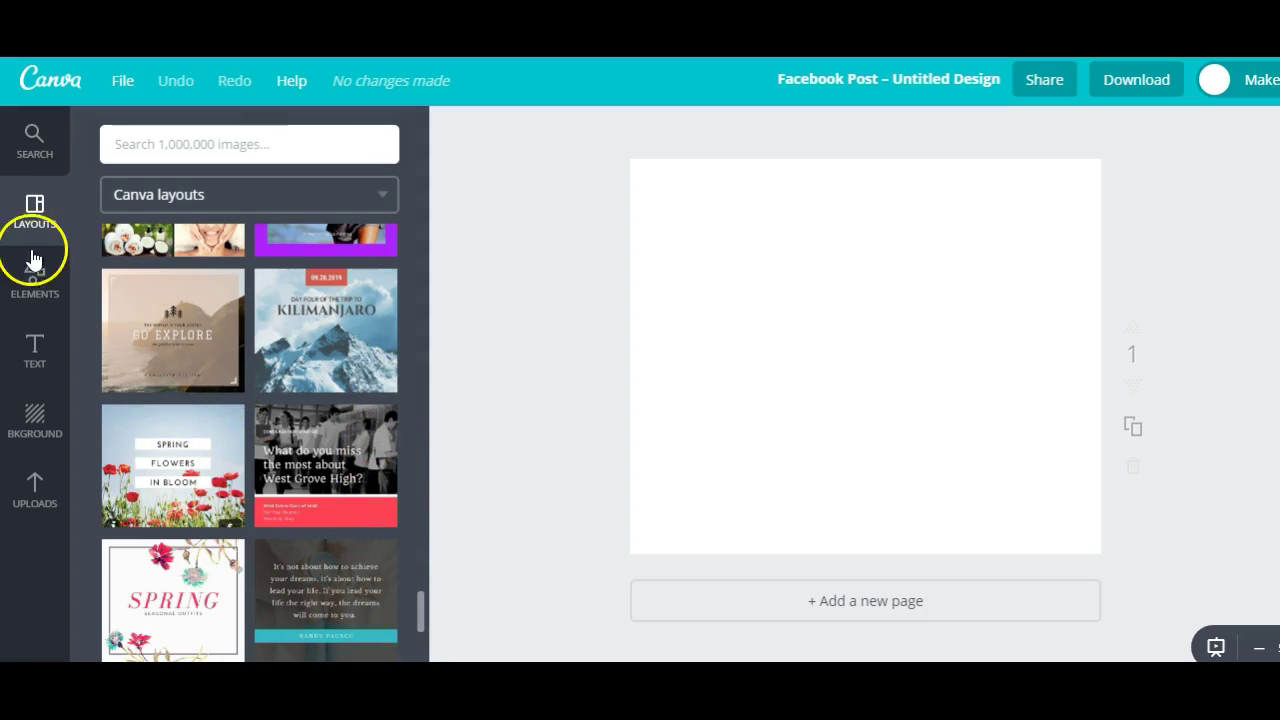
# Step: Look through the Free Photos collection among the elements, revisiting the start of the Canva layouts in between
pyautogui.click(32, 288)
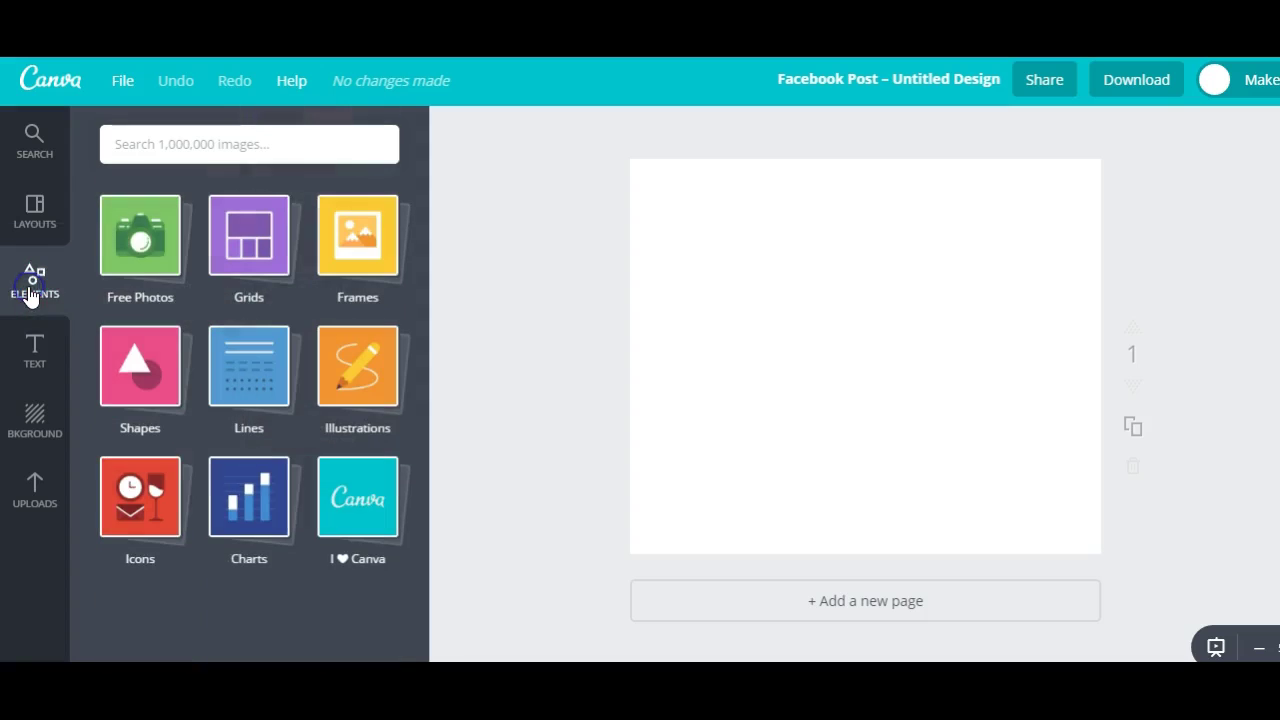
pyautogui.click(140, 232)
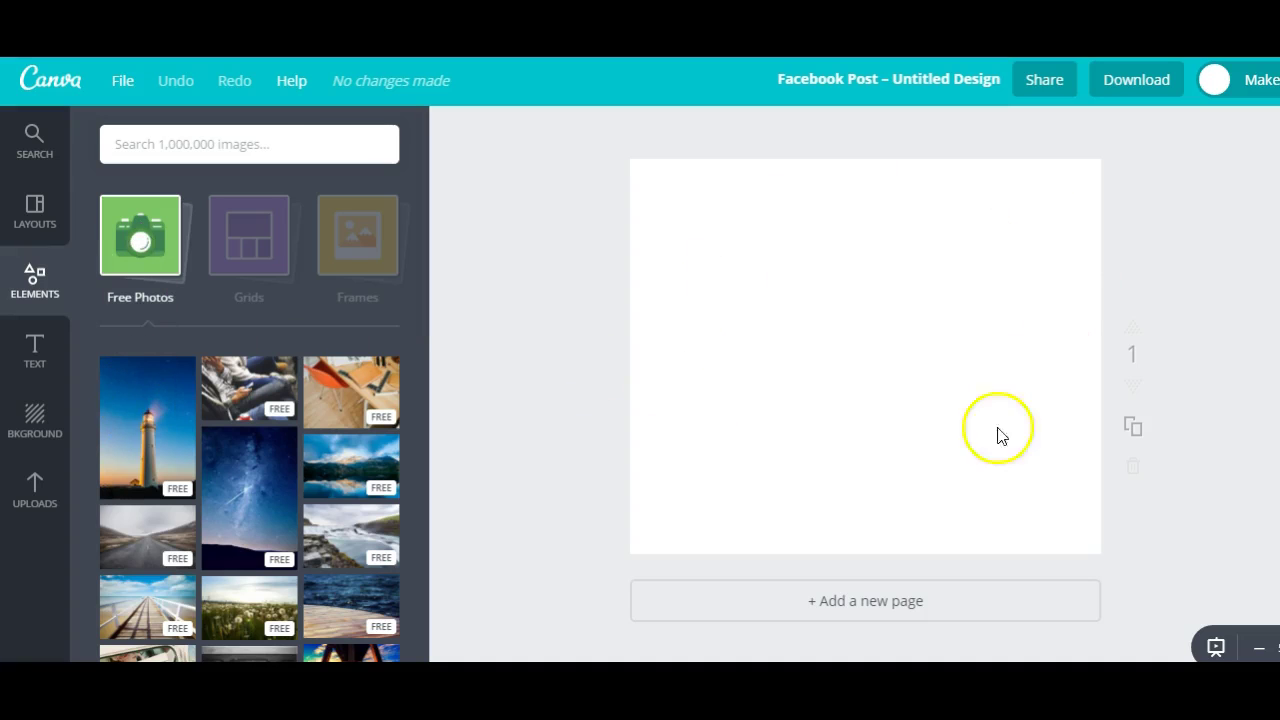
pyautogui.click(37, 217)
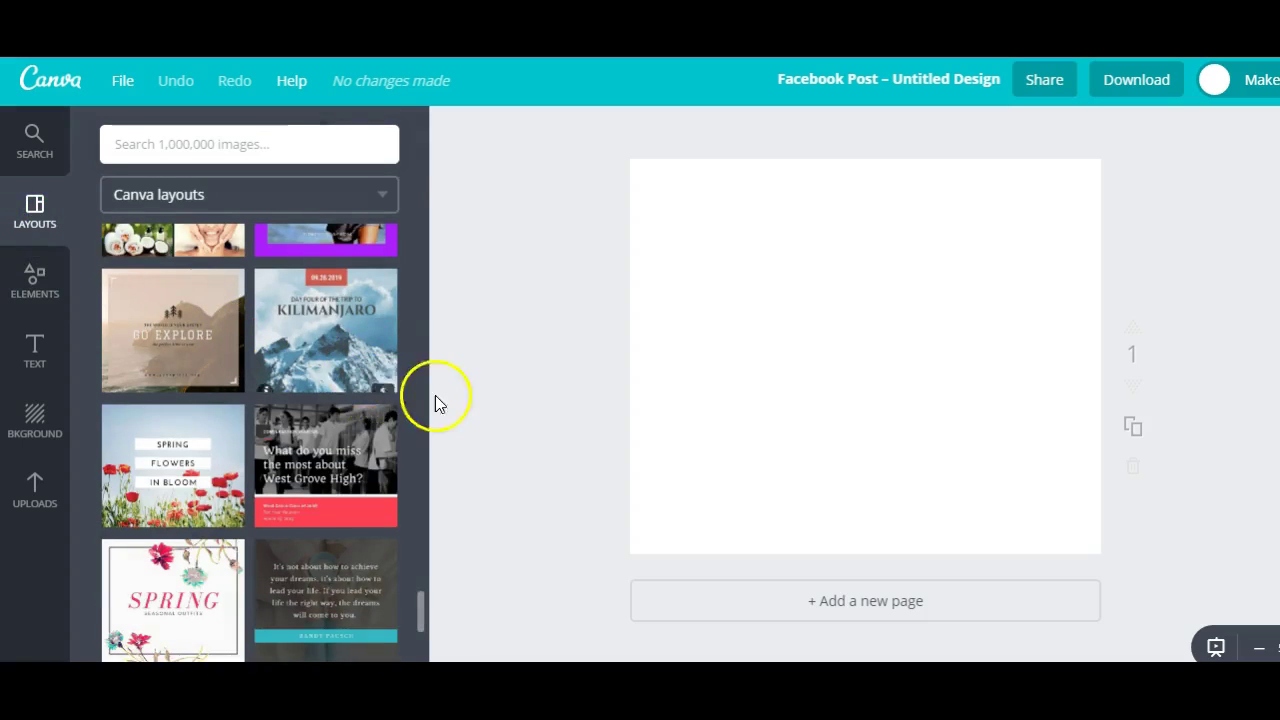
pyautogui.moveTo(420, 600); pyautogui.dragTo(426, 134)
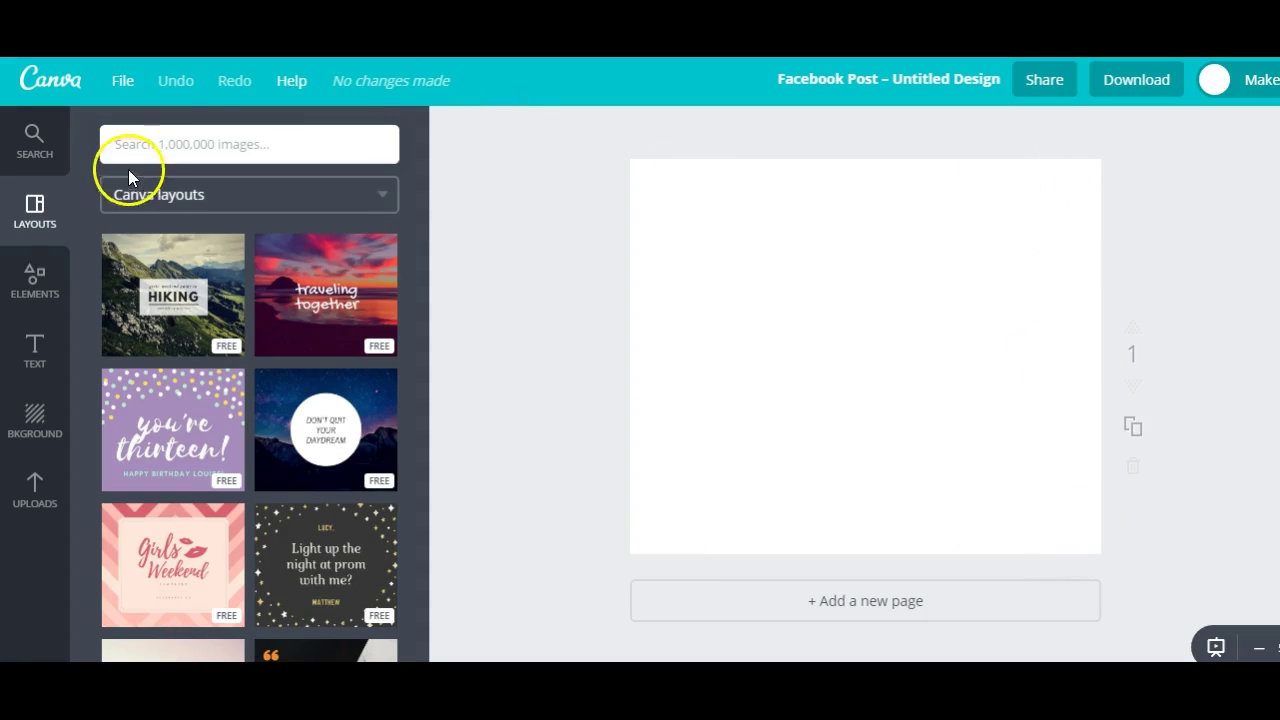
pyautogui.click(34, 276)
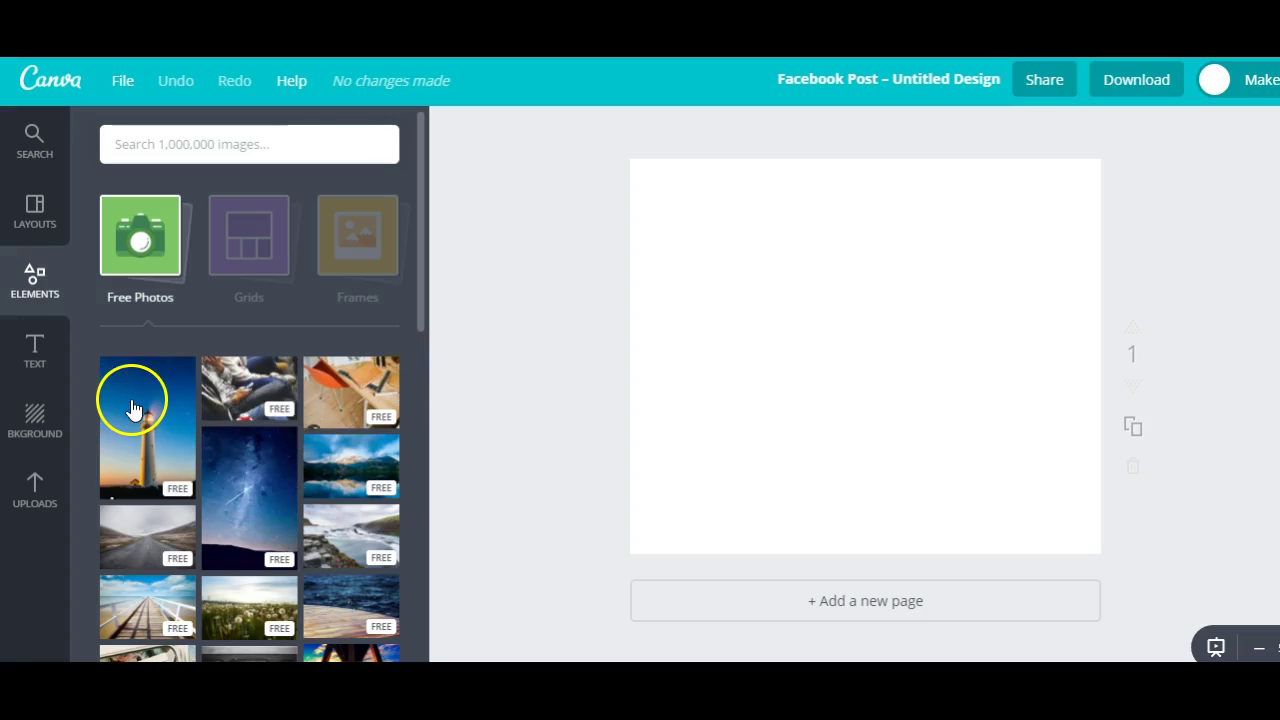
pyautogui.moveTo(421, 320); pyautogui.dragTo(422, 560)
# Step: Search the image library for "coffee", browse the matching pictures and clear the search term
pyautogui.click(297, 140)
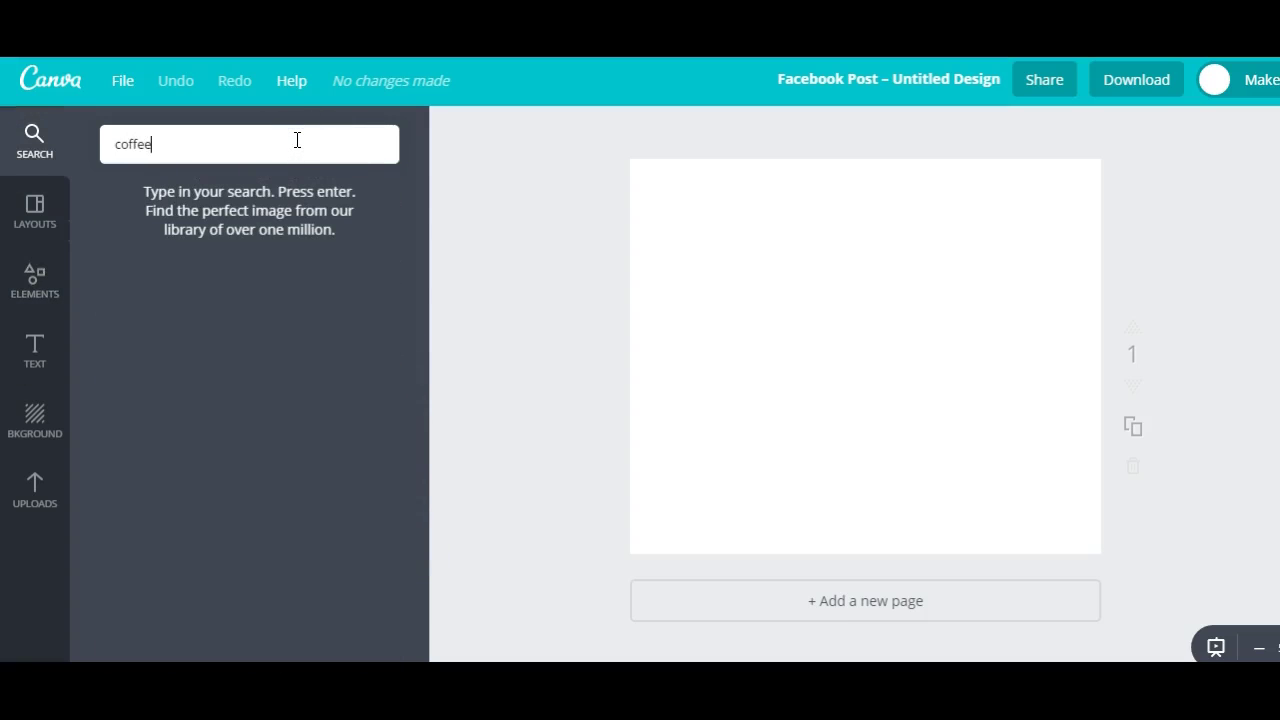
pyautogui.write('coffee')
pyautogui.press('Return')
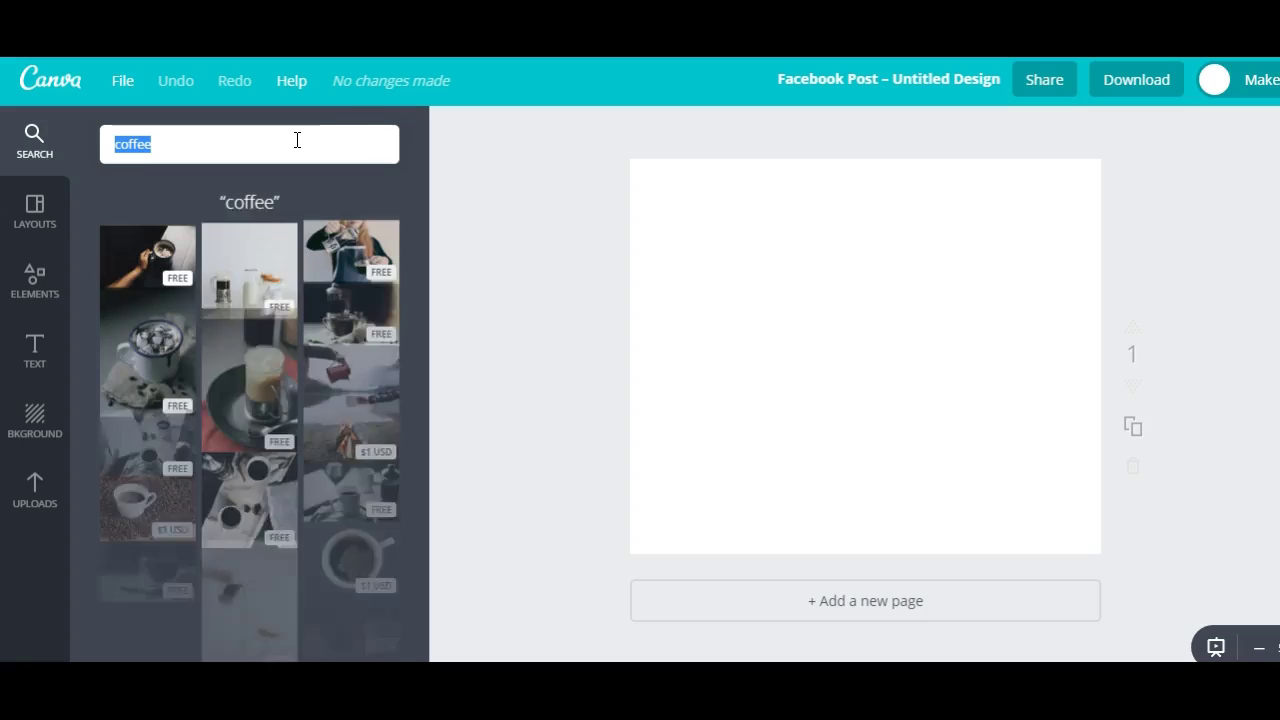
pyautogui.click(240, 613)
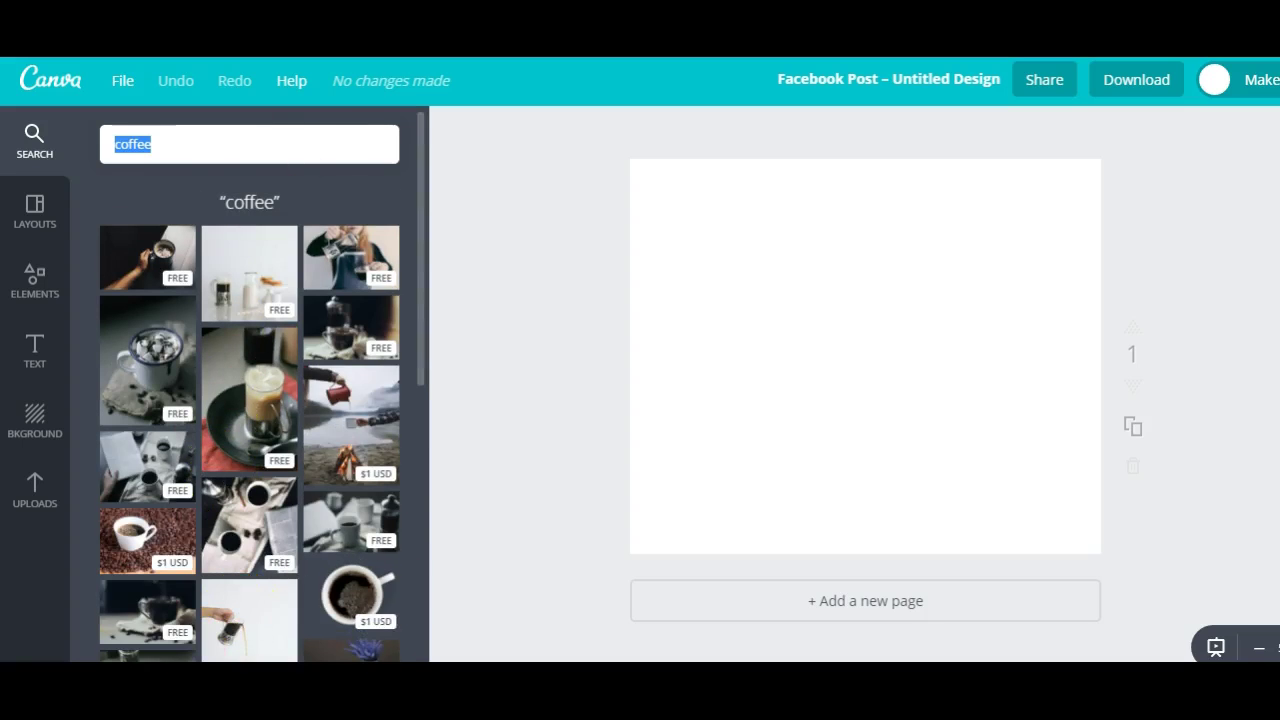
pyautogui.moveTo(422, 370); pyautogui.dragTo(418, 595)
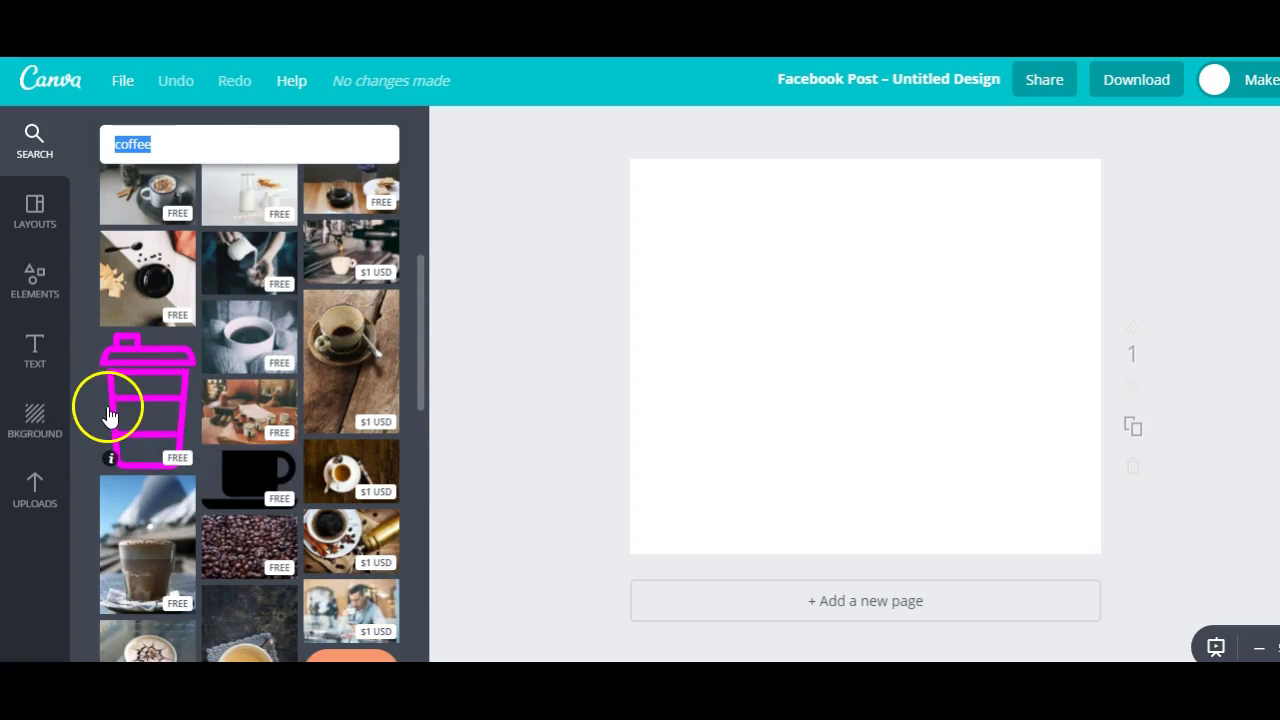
pyautogui.moveTo(420, 397); pyautogui.dragTo(443, 194)
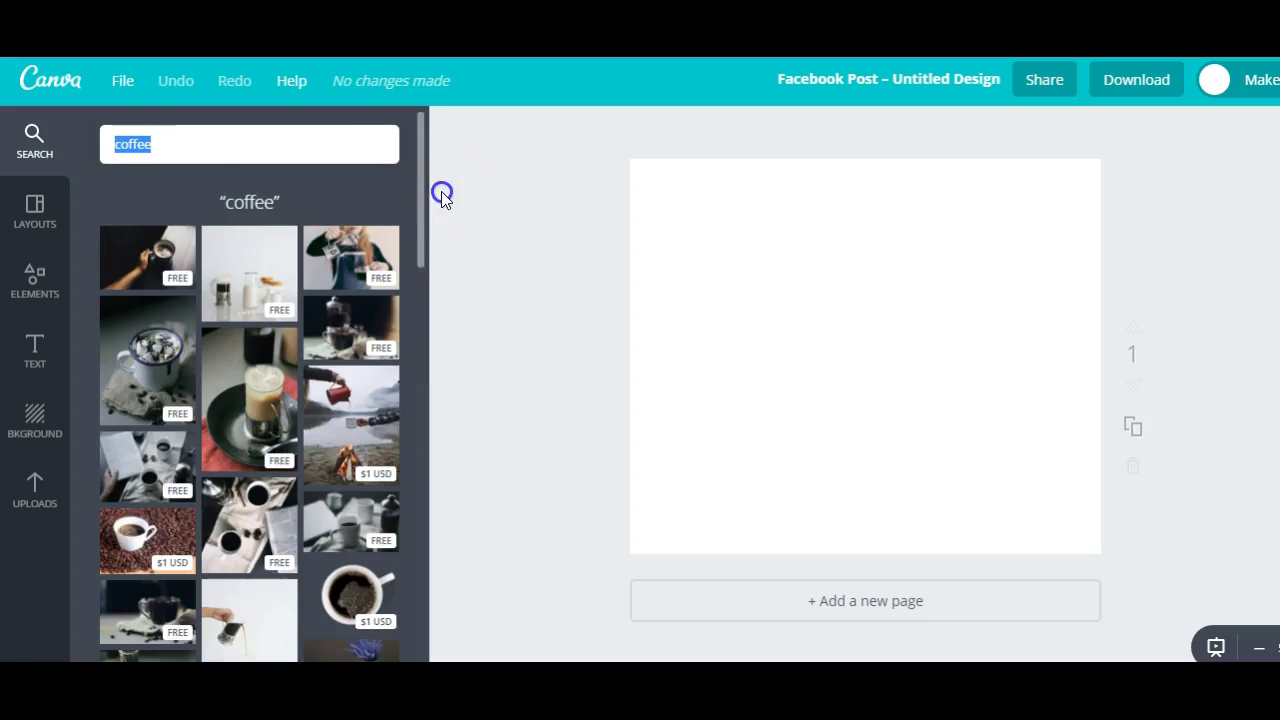
pyautogui.press('BackSpace')
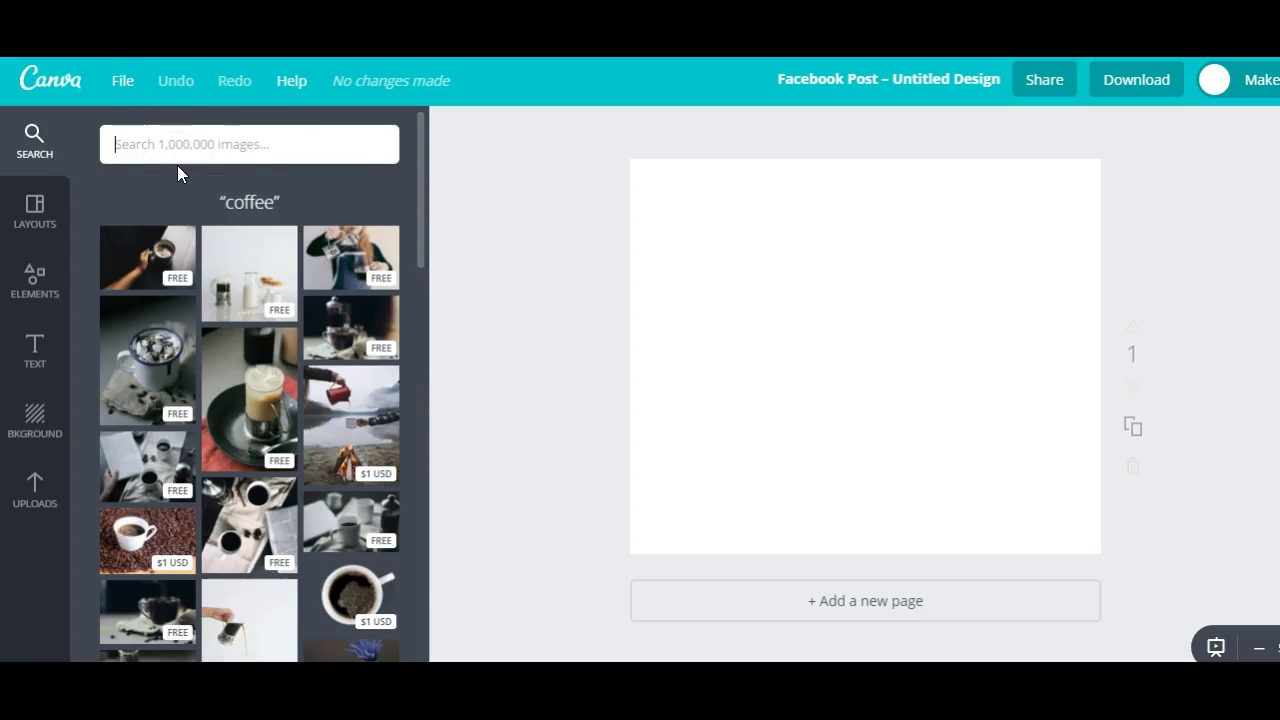
# Step: Return to the elements, collapse the Free Photos collection and look through the available grids
pyautogui.click(33, 282)
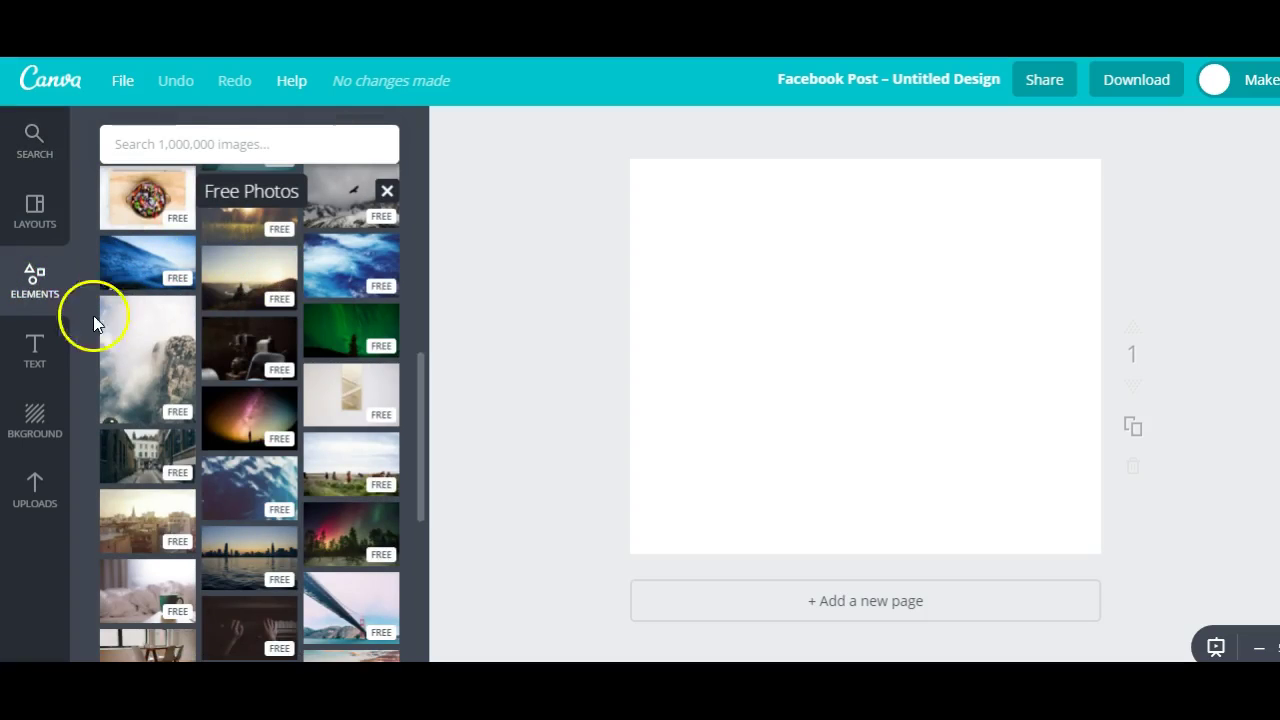
pyautogui.moveTo(419, 415); pyautogui.dragTo(437, 144)
pyautogui.click(160, 233)
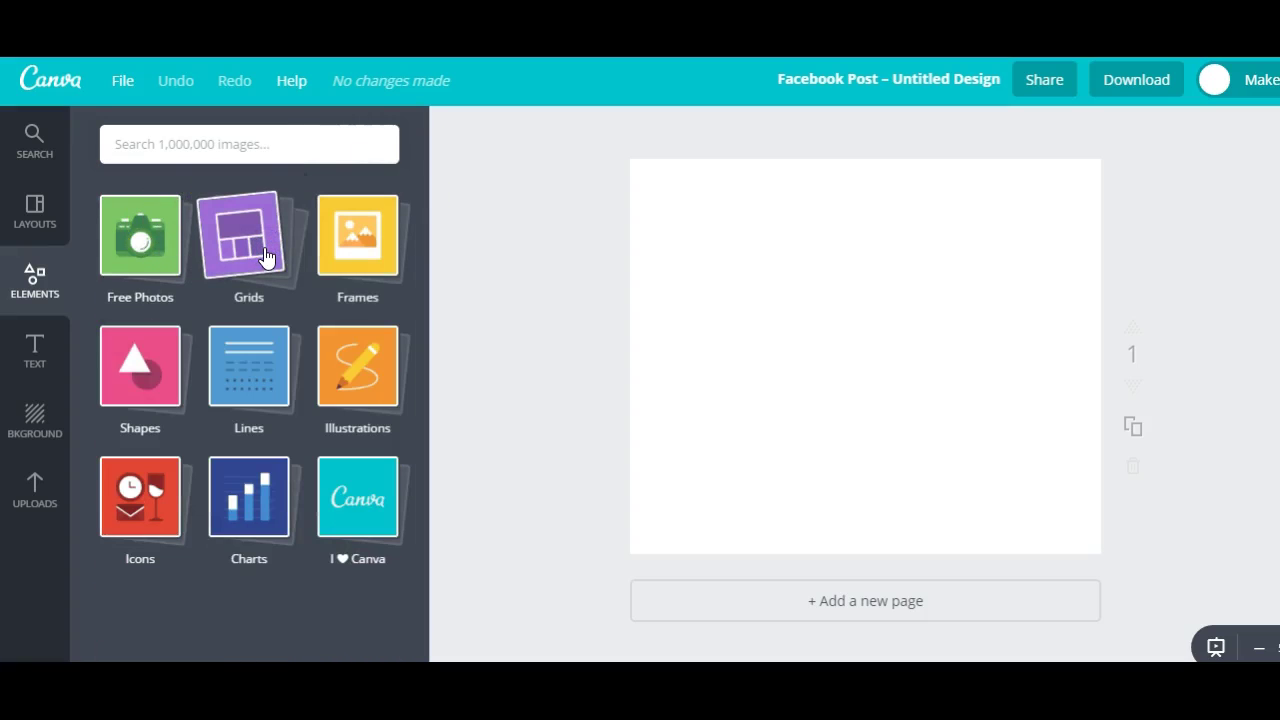
pyautogui.click(266, 257)
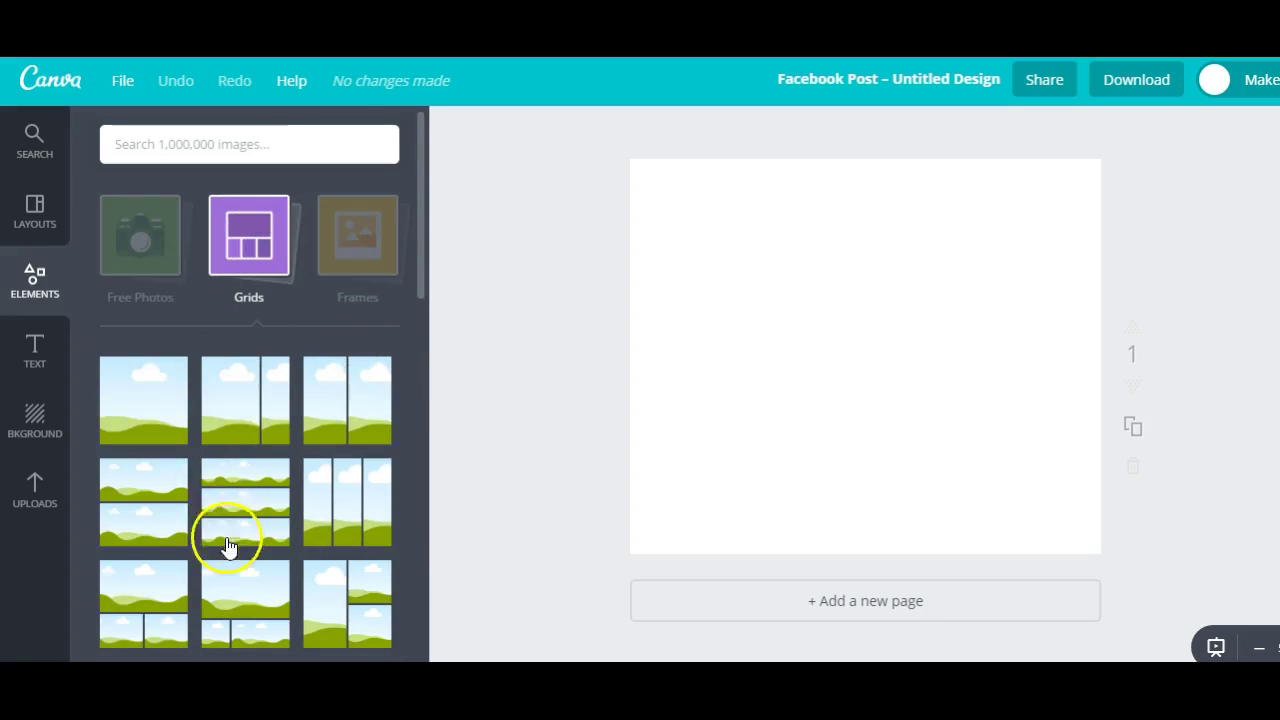
pyautogui.moveTo(421, 287); pyautogui.dragTo(438, 145)
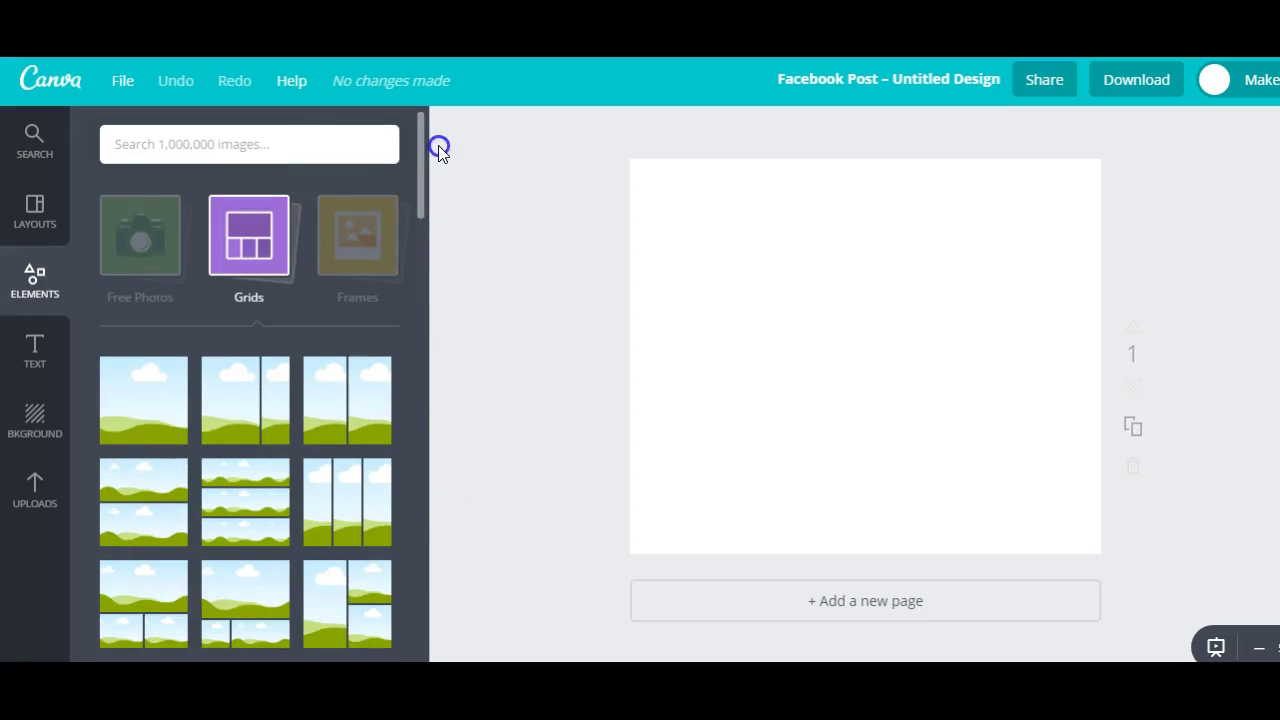
# Step: Look through the Frames and Shapes collections among the elements
pyautogui.click(340, 235)
pyautogui.click(341, 235)
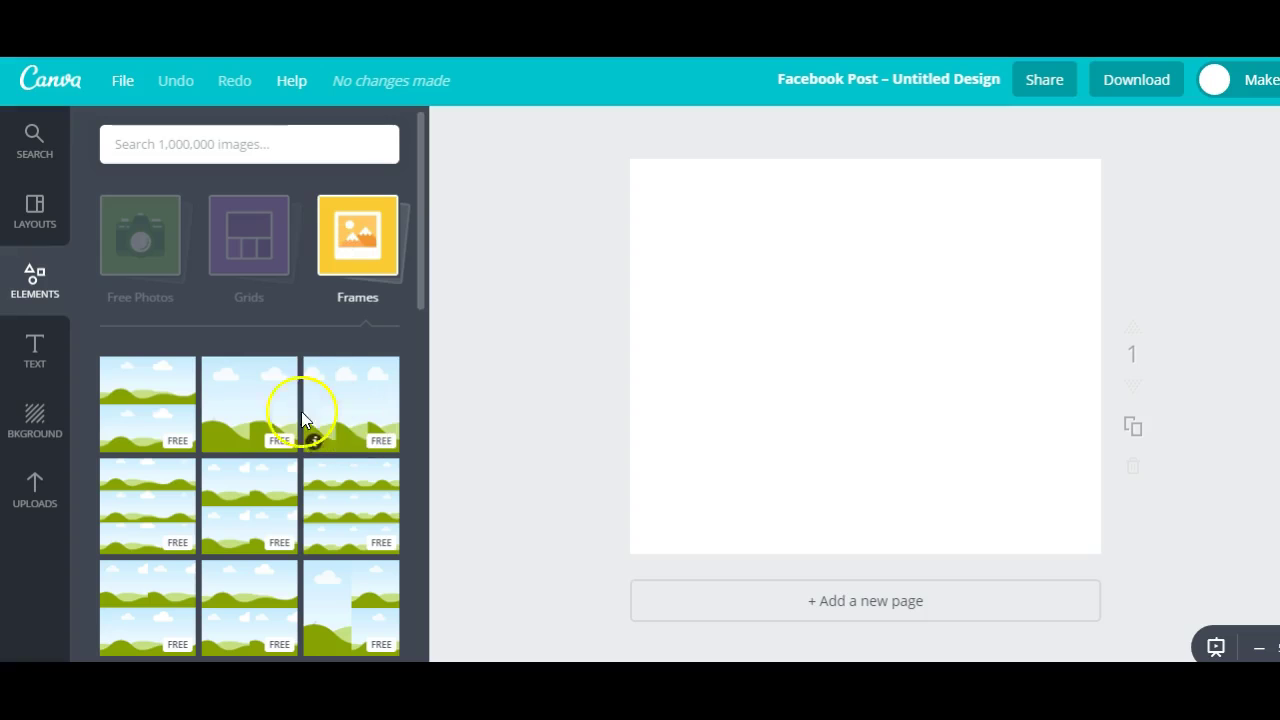
pyautogui.click(365, 290)
pyautogui.click(147, 345)
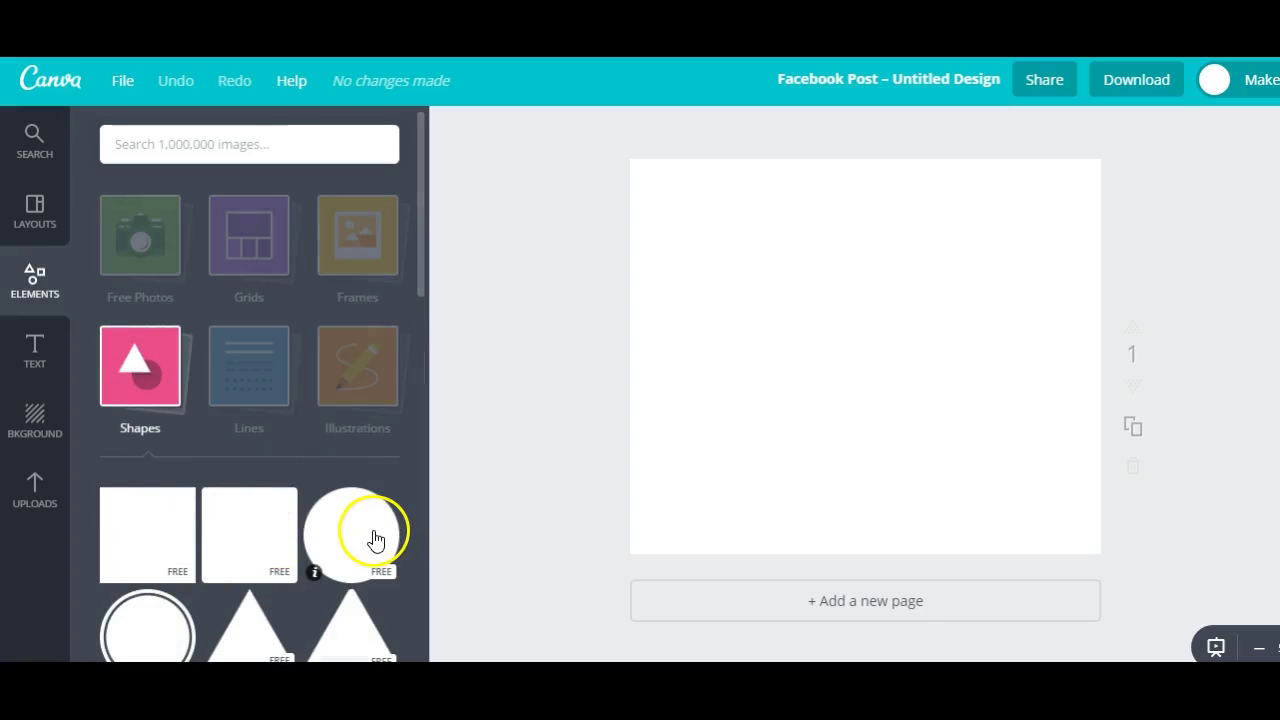
pyautogui.moveTo(423, 284); pyautogui.dragTo(423, 433)
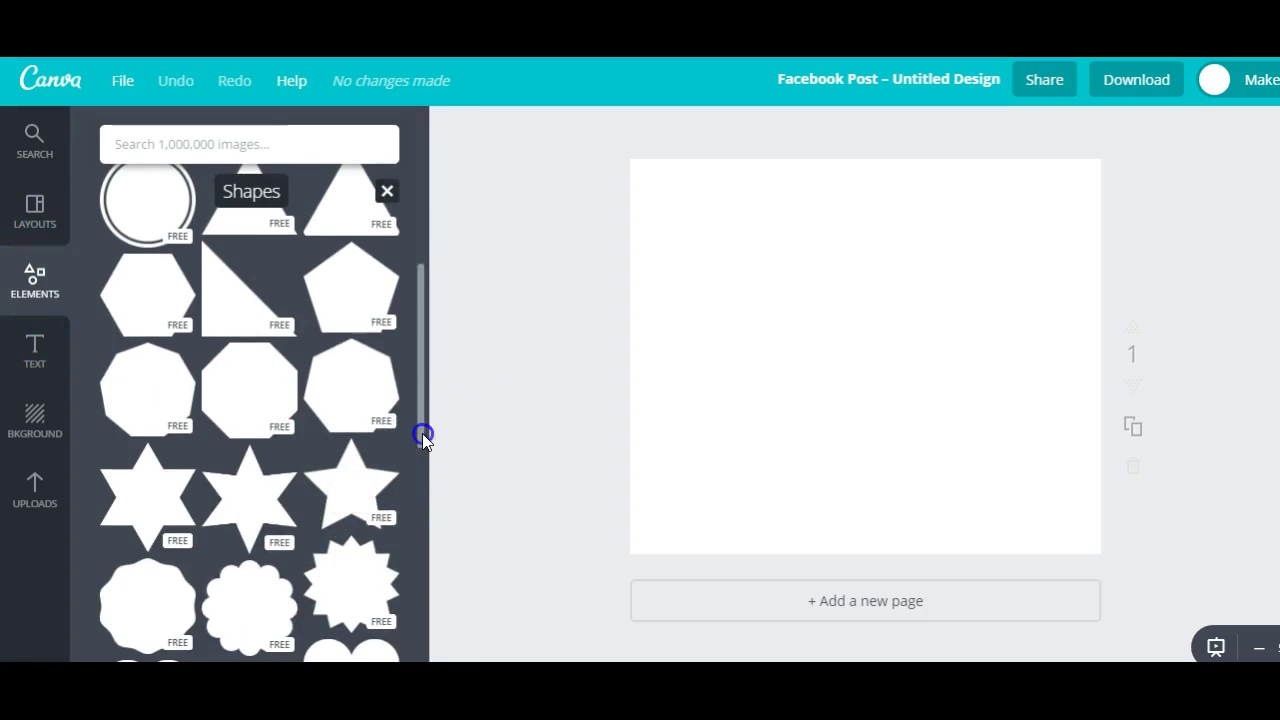
# Step: Collapse the Shapes collection and look through the Lines collection among the elements
pyautogui.moveTo(423, 433); pyautogui.dragTo(437, 270)
pyautogui.click(266, 360)
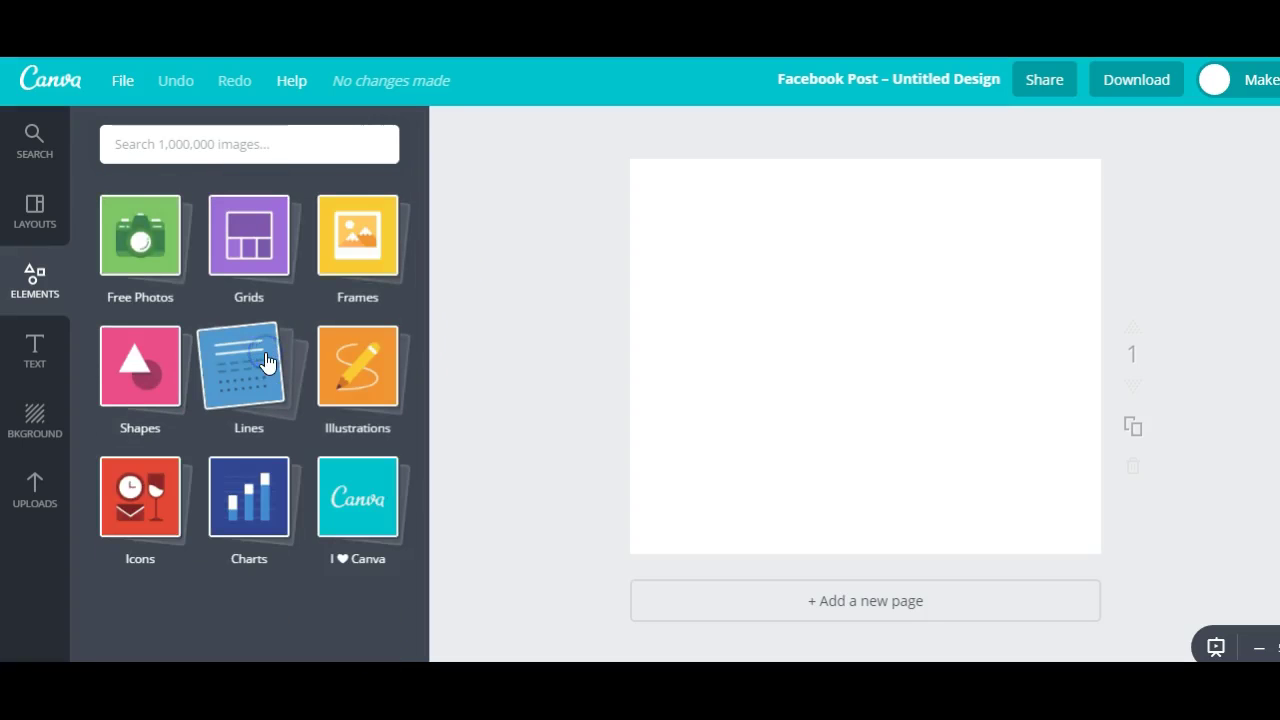
pyautogui.click(266, 360)
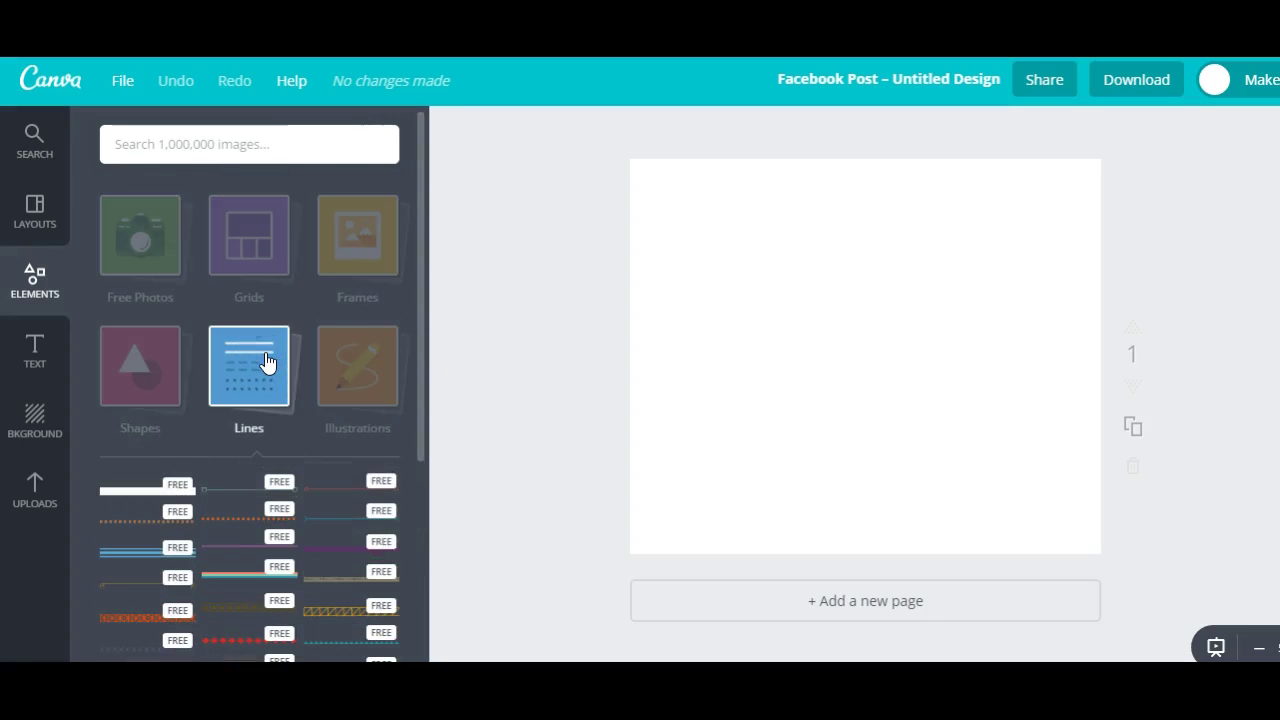
pyautogui.moveTo(418, 375); pyautogui.dragTo(447, 300)
# Step: Look through the Illustrations and Icons collections among the elements
pyautogui.click(375, 353)
pyautogui.click(375, 353)
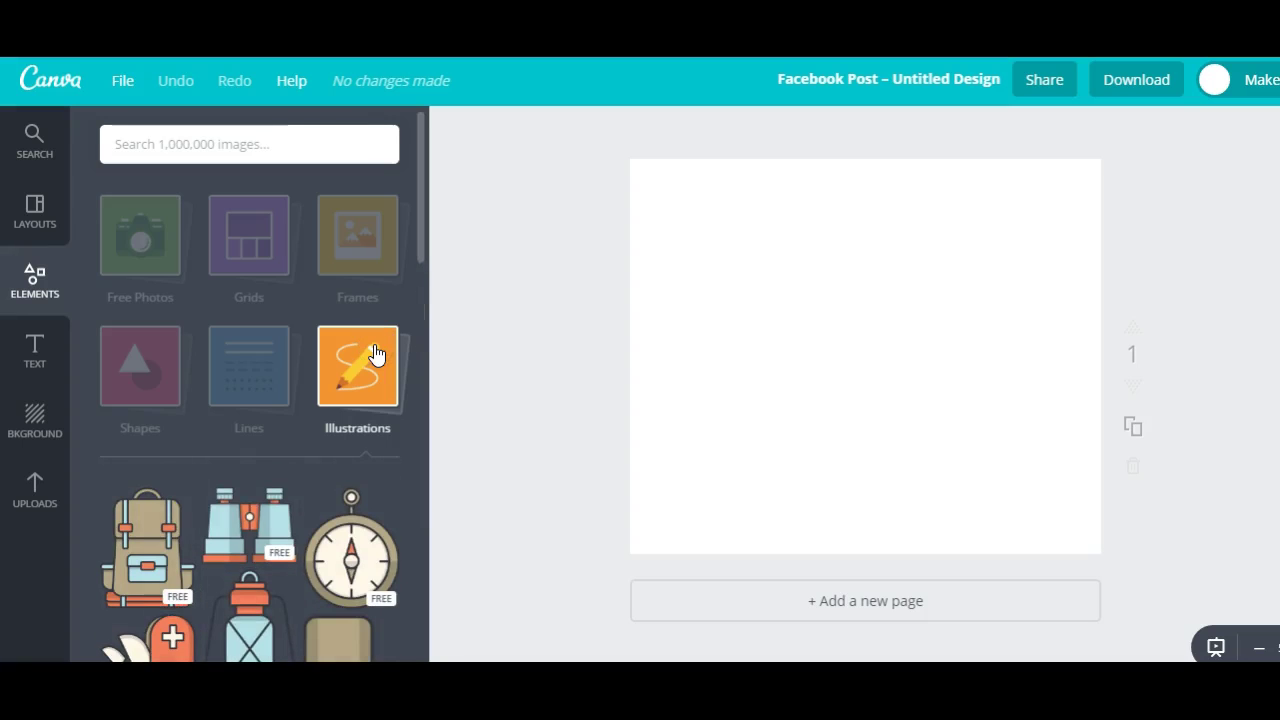
pyautogui.click(358, 362)
pyautogui.click(137, 473)
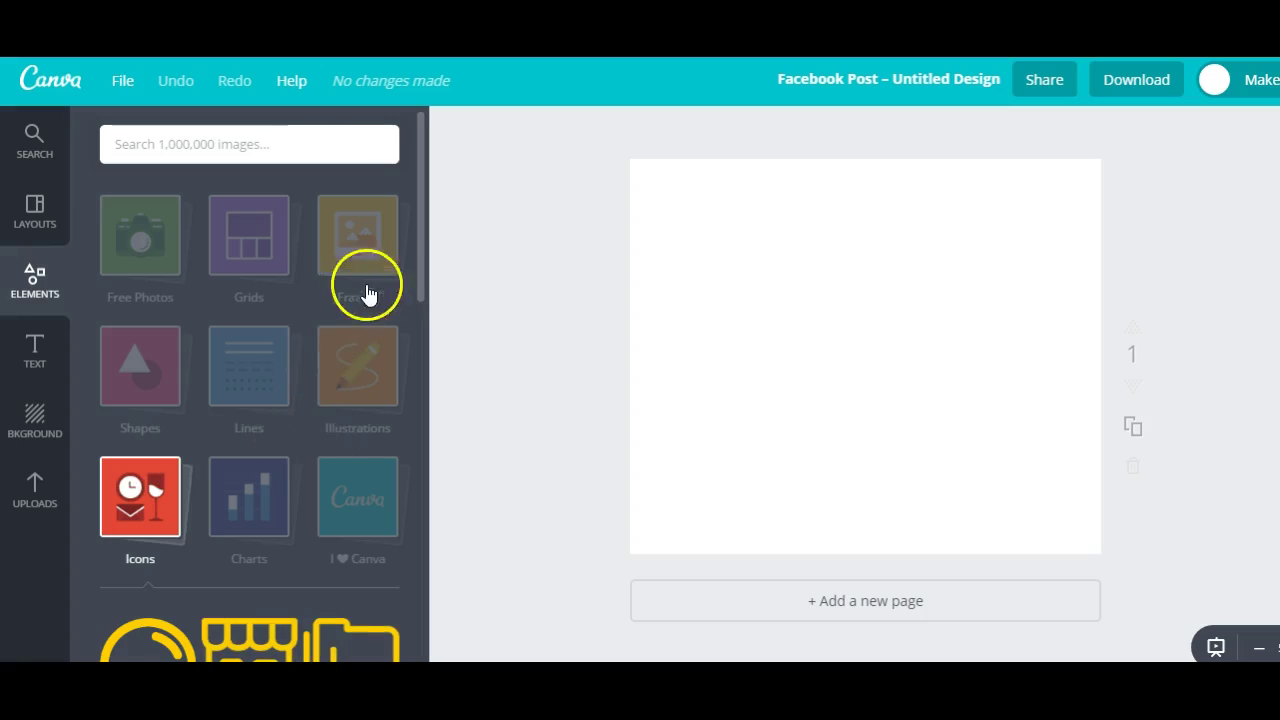
pyautogui.moveTo(420, 281); pyautogui.dragTo(437, 431)
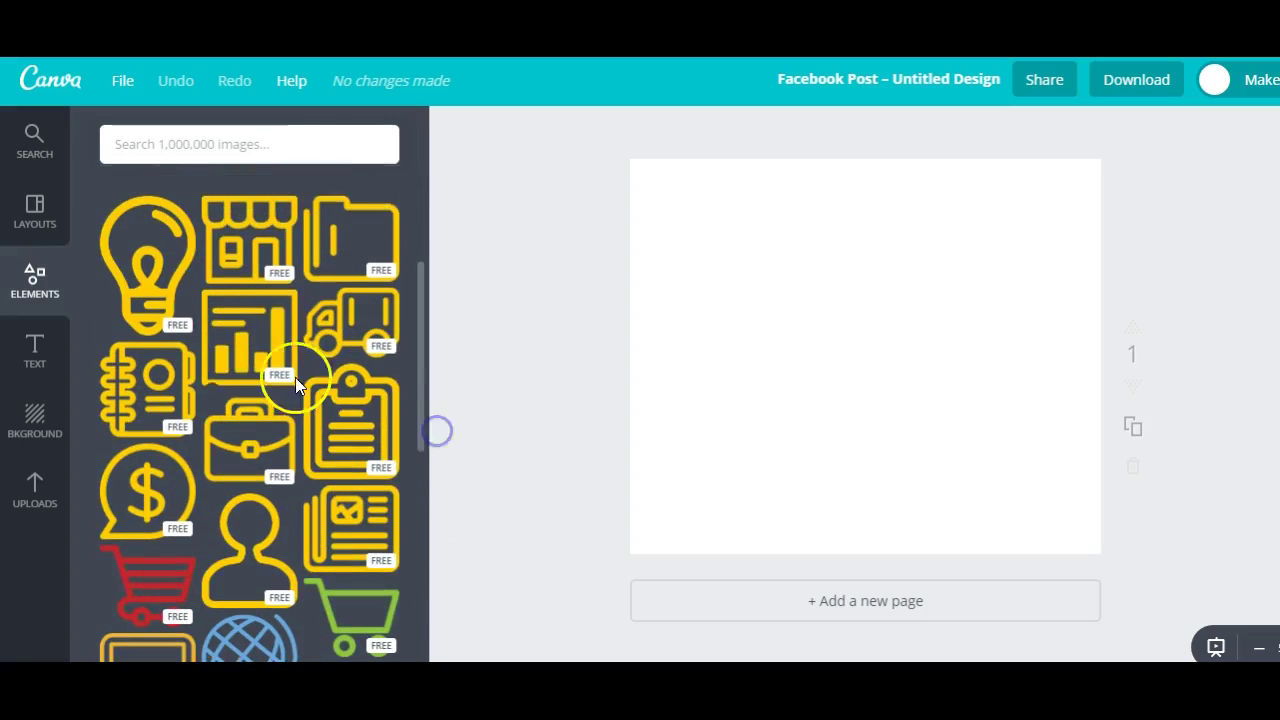
pyautogui.moveTo(423, 358); pyautogui.dragTo(423, 249)
pyautogui.click(263, 391)
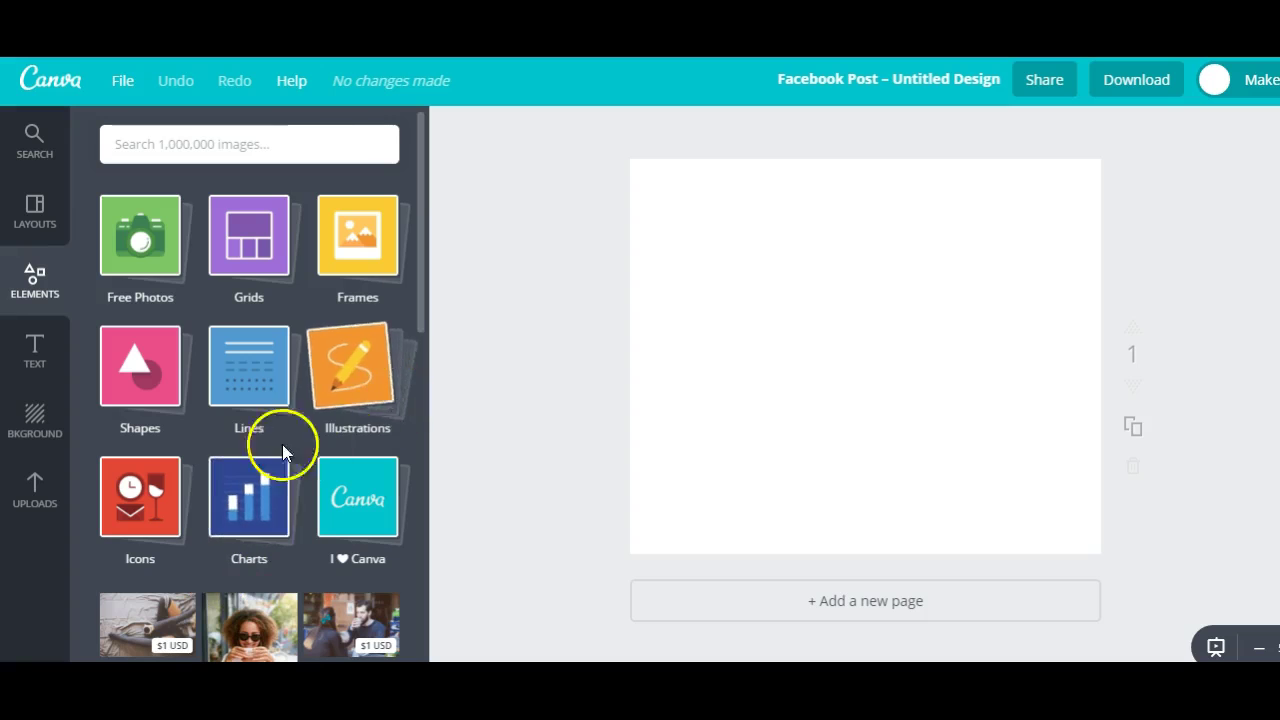
# Step: Look through the Charts and I ♥ Canva collections among the elements
pyautogui.click(265, 510)
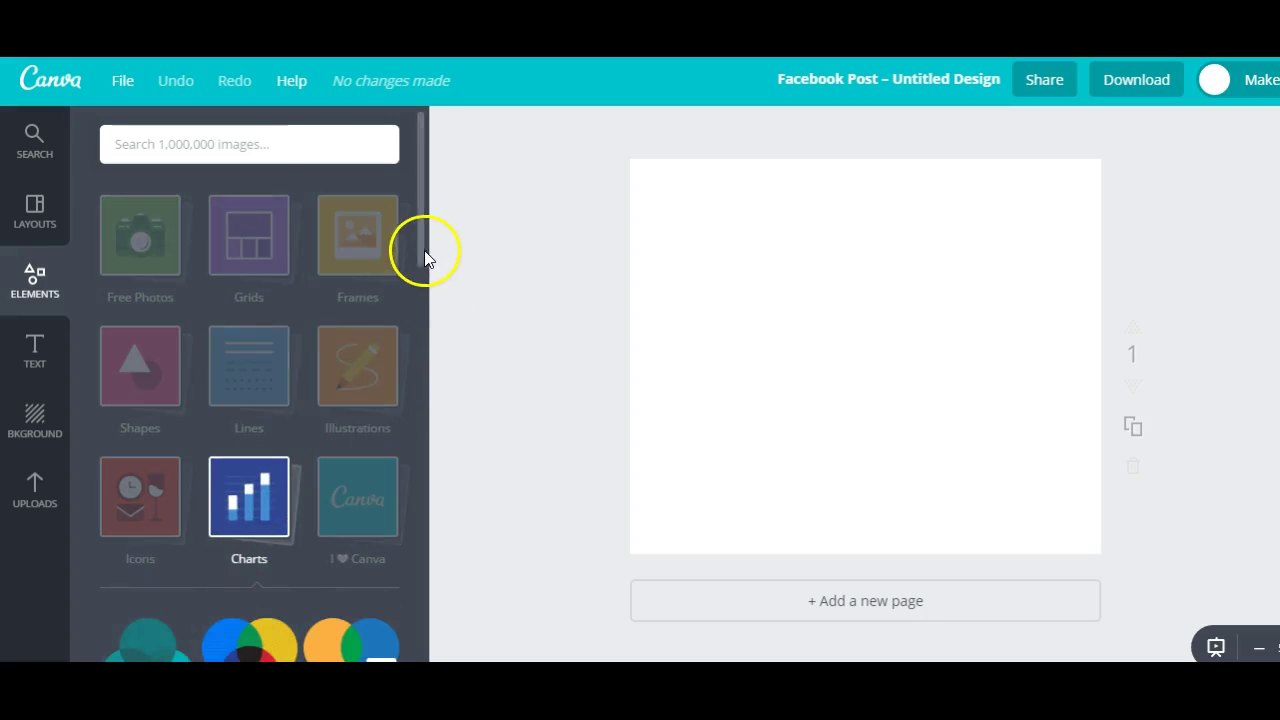
pyautogui.click(421, 364)
pyautogui.click(234, 520)
pyautogui.click(414, 243)
pyautogui.moveTo(420, 241); pyautogui.dragTo(422, 124)
pyautogui.click(358, 501)
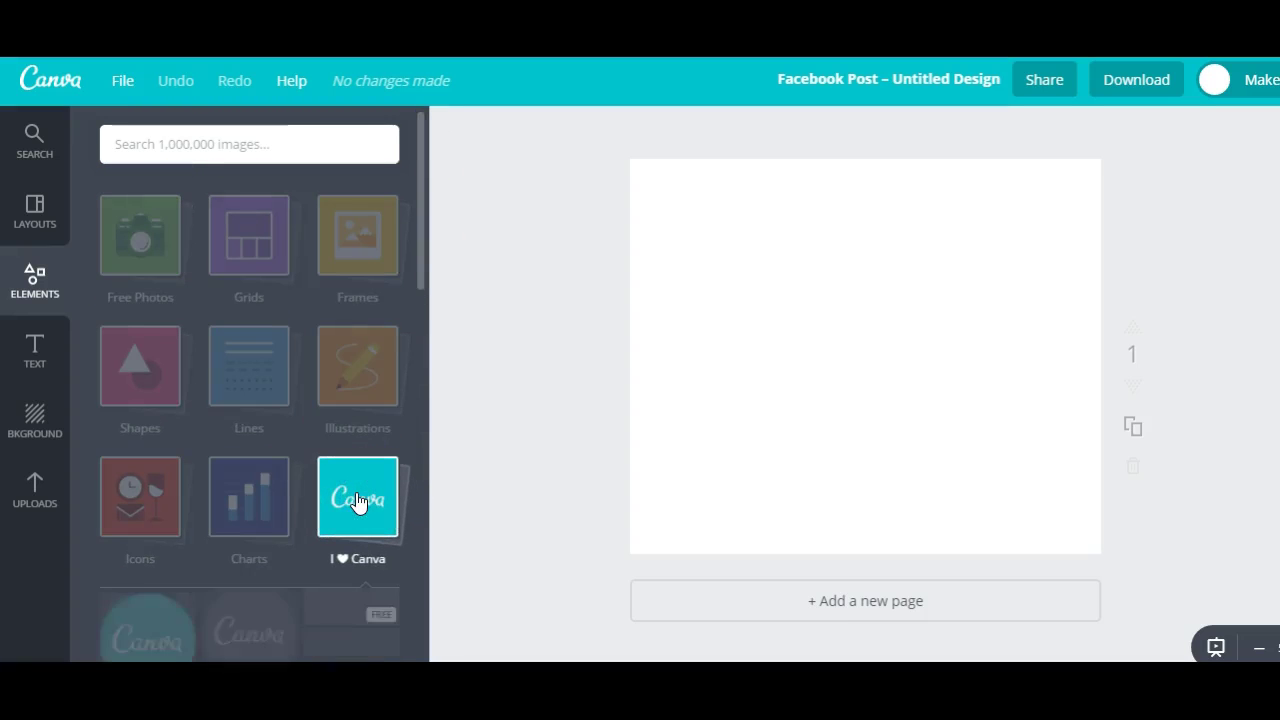
pyautogui.moveTo(422, 271); pyautogui.dragTo(423, 375)
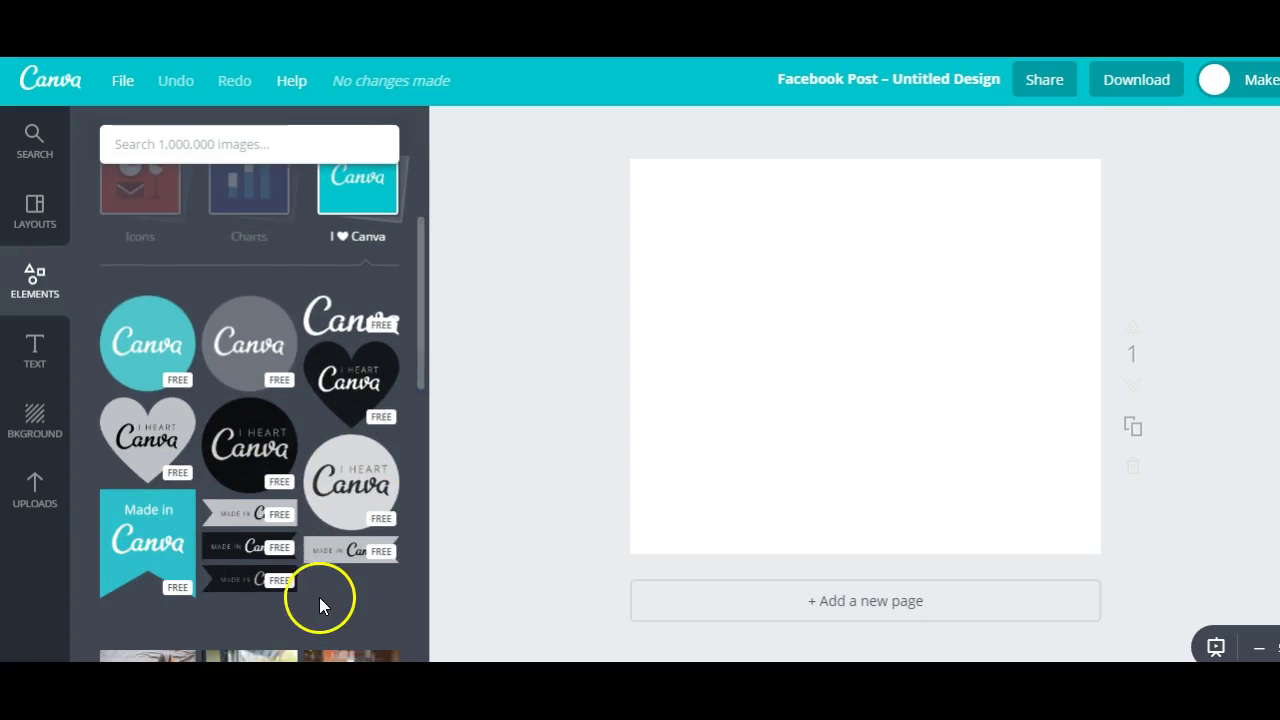
# Step: Look through the text options, including the heading styles and the ready-made font combinations
pyautogui.click(31, 361)
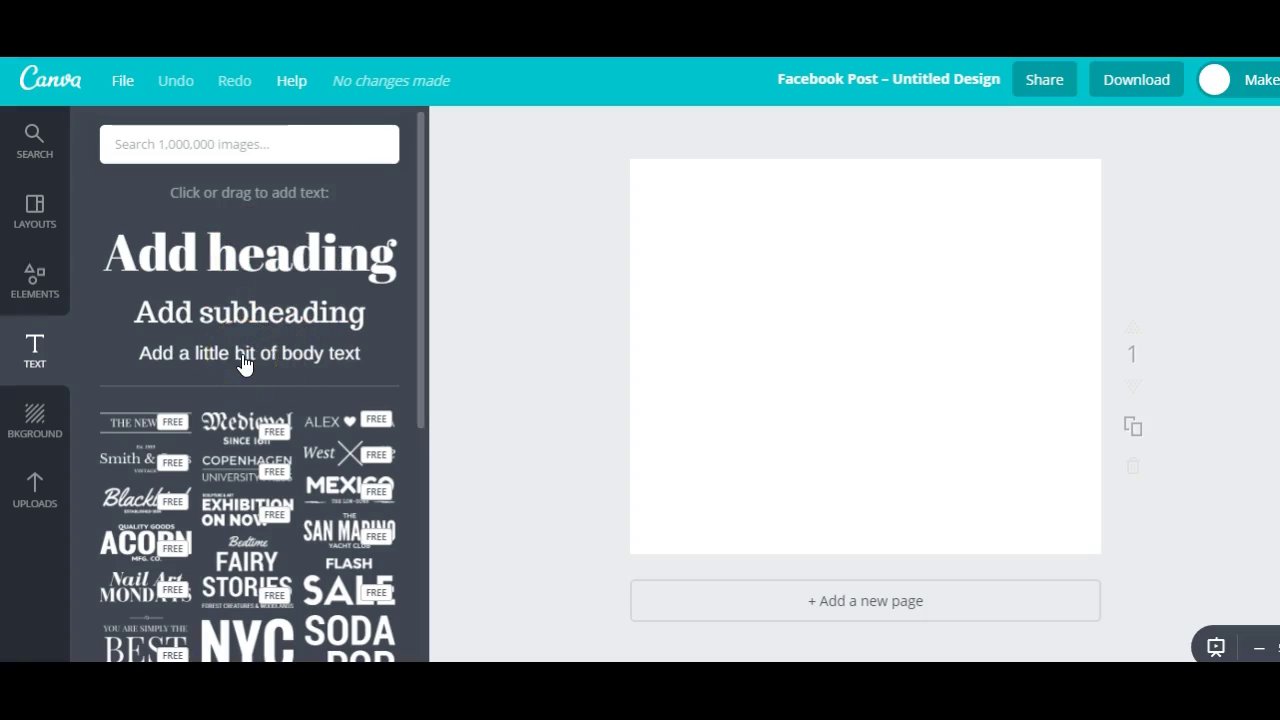
pyautogui.click(457, 400)
pyautogui.moveTo(417, 414); pyautogui.dragTo(418, 523)
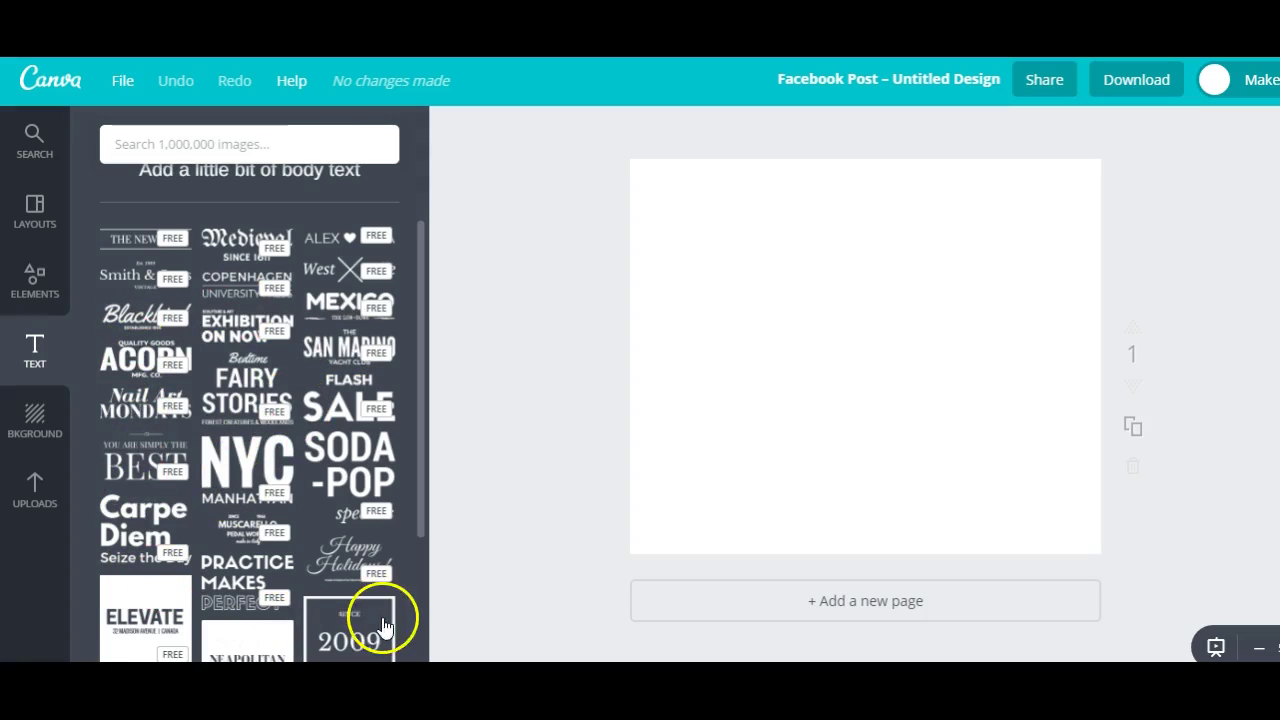
pyautogui.moveTo(421, 524); pyautogui.dragTo(417, 637)
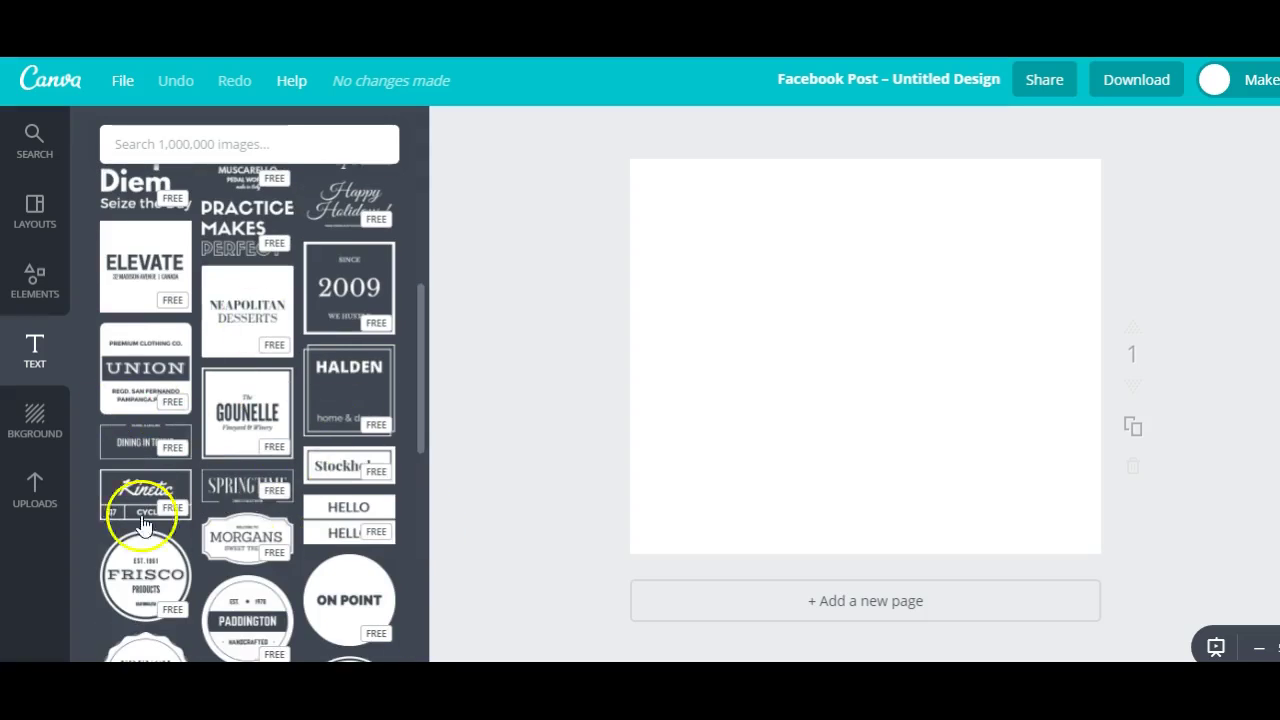
pyautogui.moveTo(421, 397); pyautogui.dragTo(432, 161)
# Step: Browse the backgrounds, fill the page with orange from the default palette and select that background
pyautogui.click(36, 425)
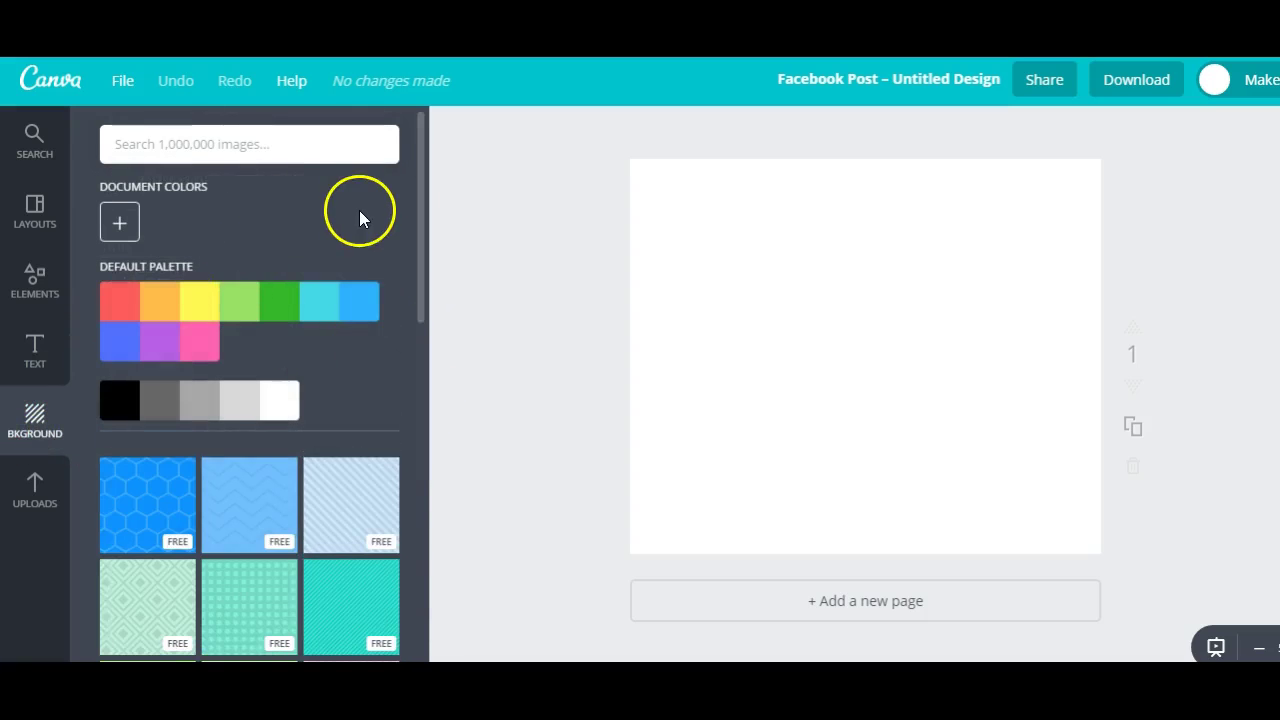
pyautogui.moveTo(422, 299); pyautogui.dragTo(423, 262)
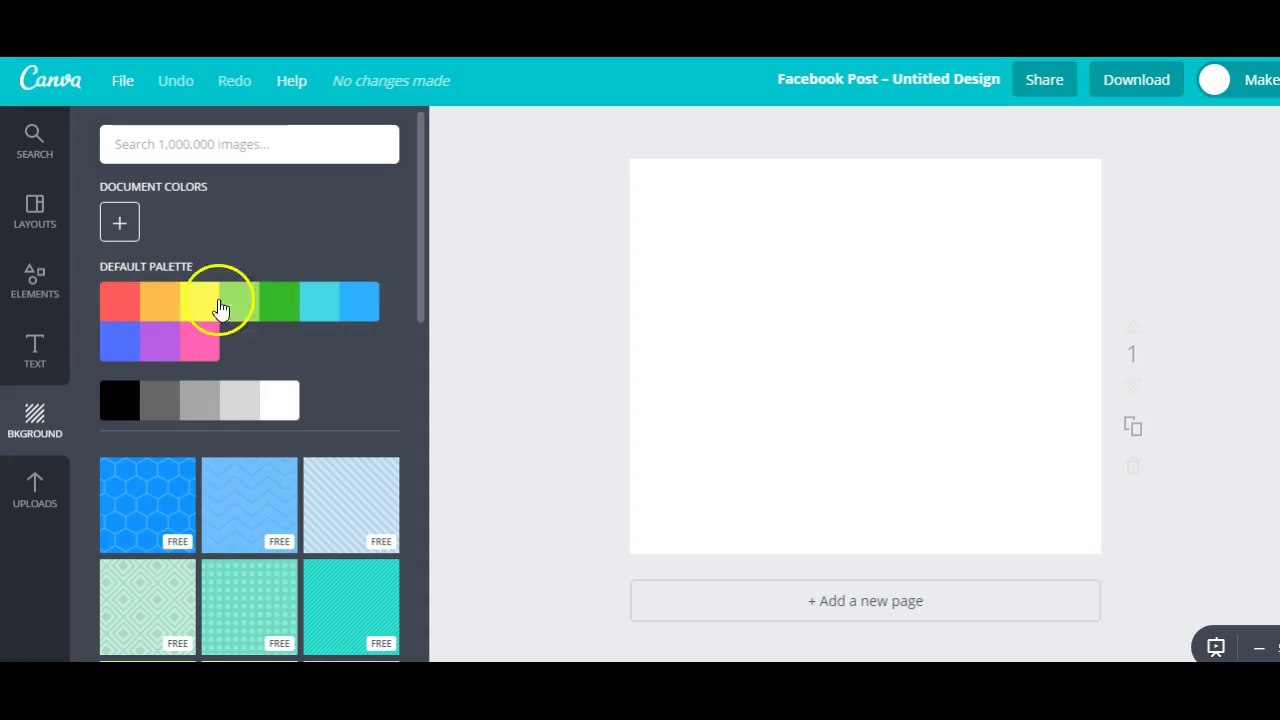
pyautogui.click(153, 302)
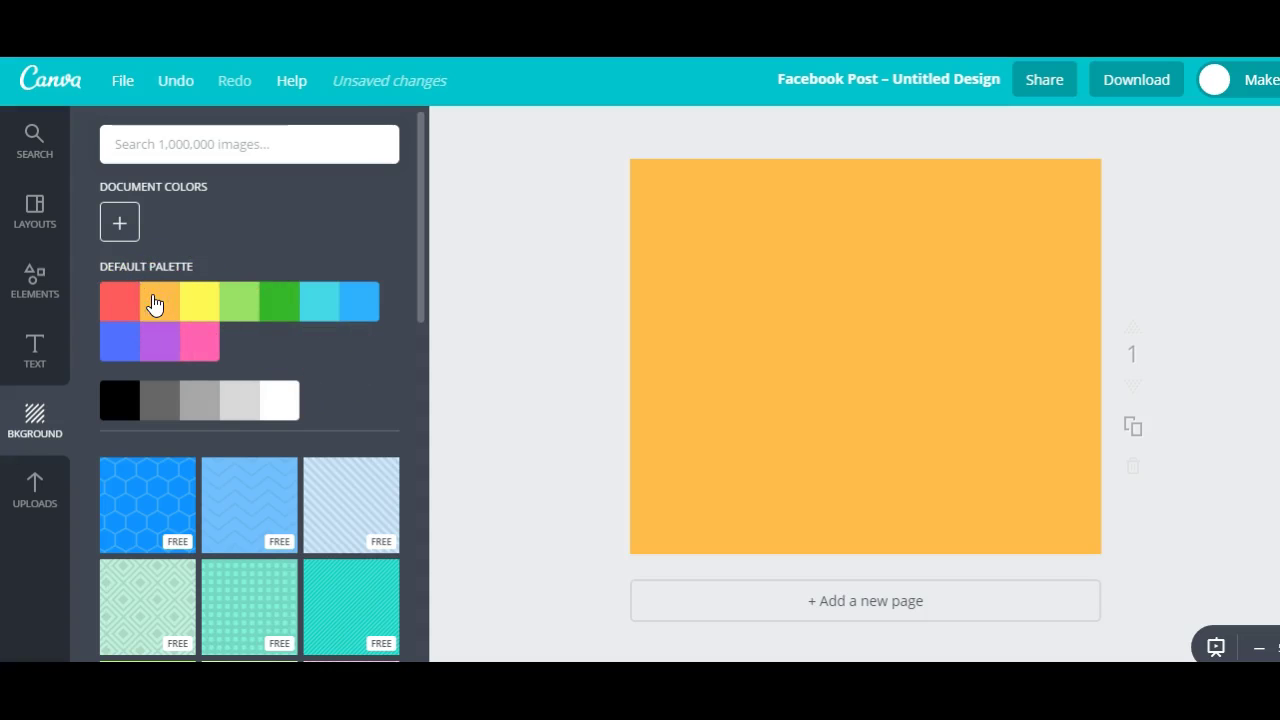
pyautogui.click(729, 357)
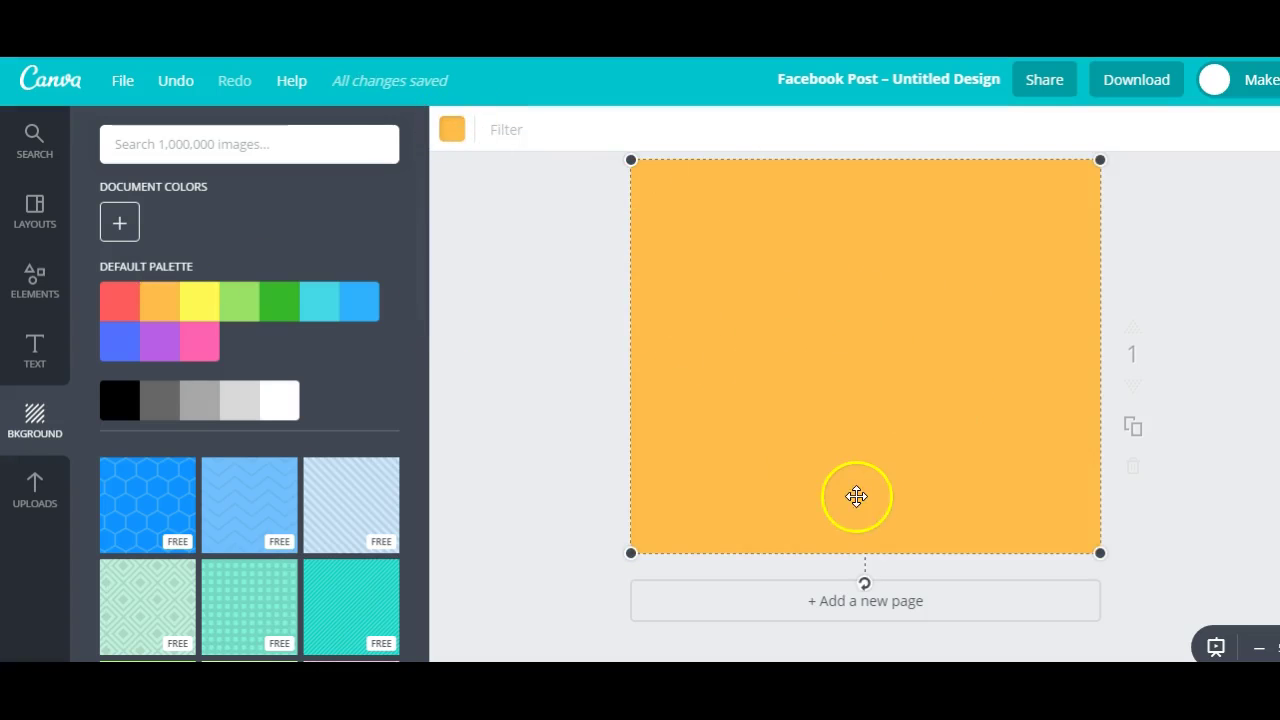
# Step: Examine the custom color picker for the page background, close it and undo the orange fill
pyautogui.click(450, 131)
pyautogui.click(470, 228)
pyautogui.click(472, 228)
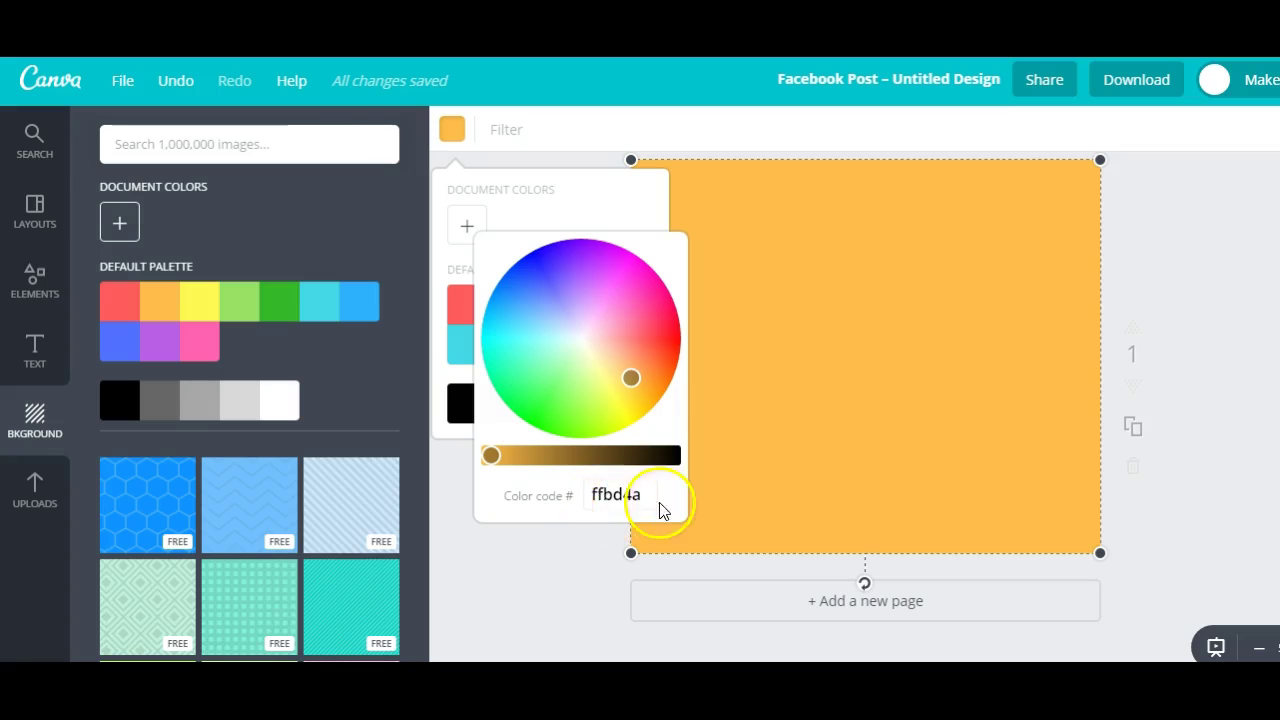
pyautogui.click(527, 563)
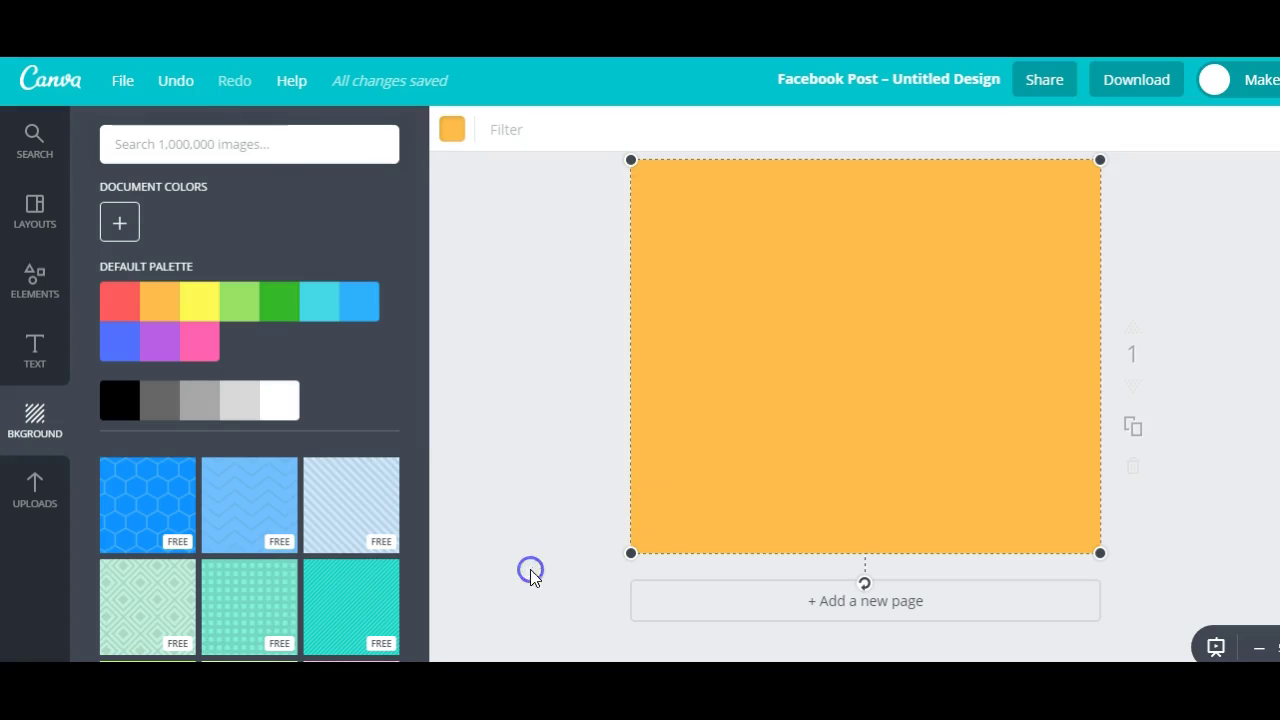
pyautogui.click(171, 82)
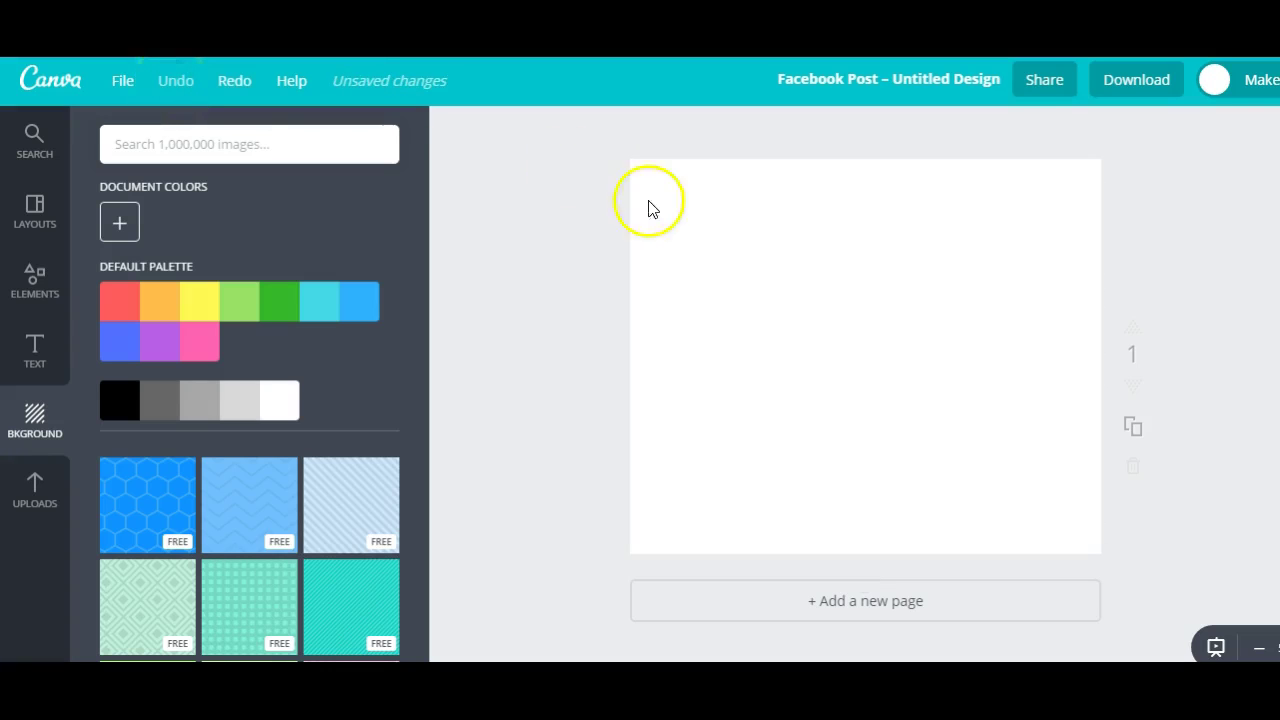
# Step: View the uploaded images, return to the Canva layouts and apply the coastal '5 Ways to Say "so long"' layout to the page
pyautogui.click(38, 486)
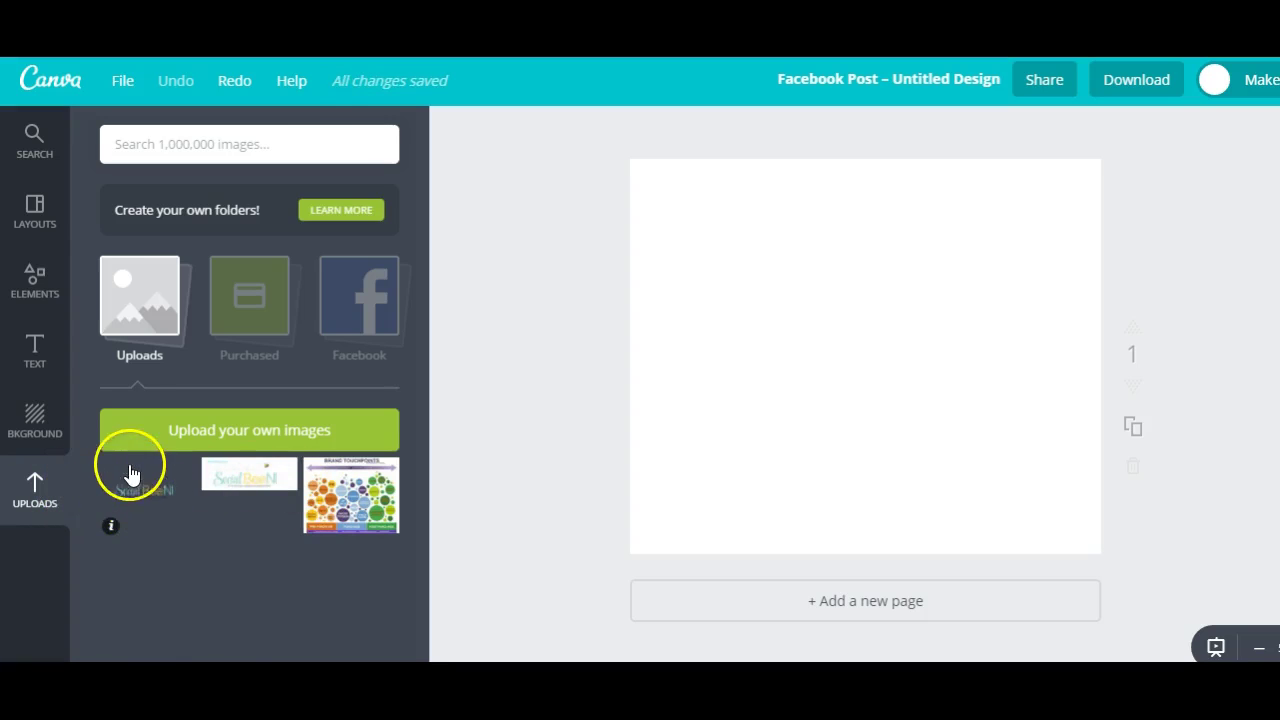
pyautogui.click(34, 215)
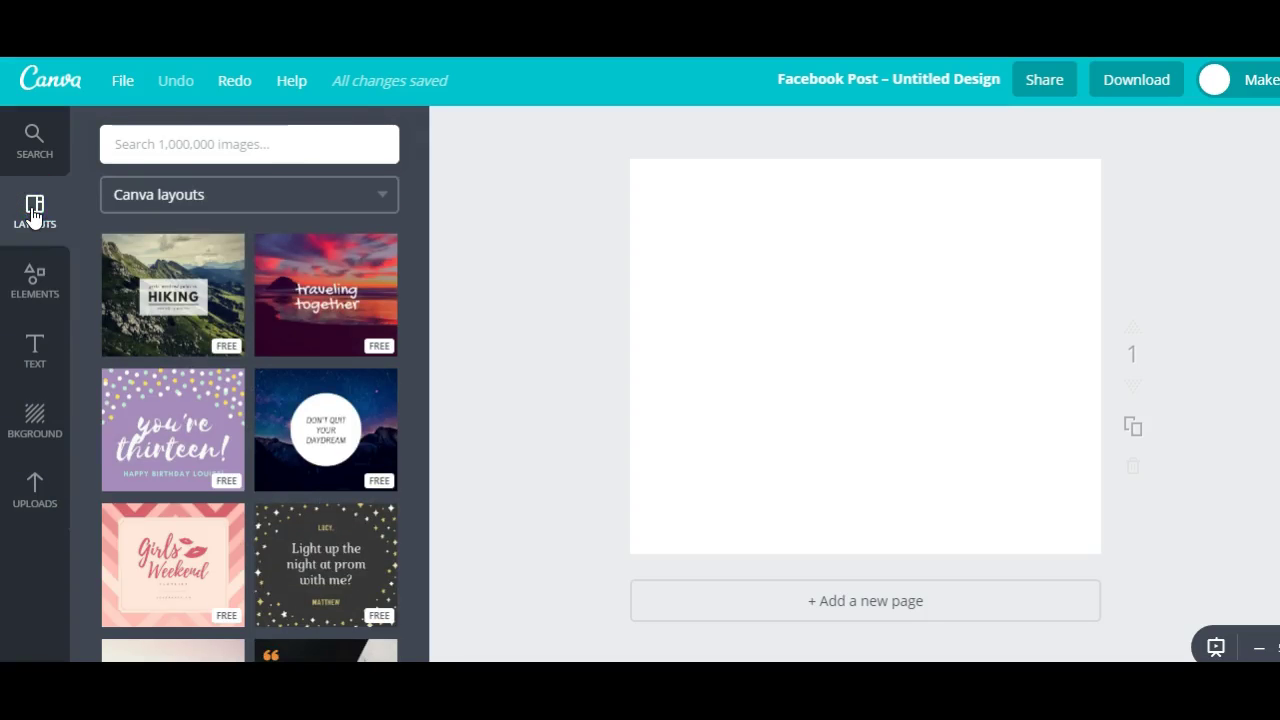
pyautogui.moveTo(419, 239); pyautogui.dragTo(420, 300)
pyautogui.click(318, 435)
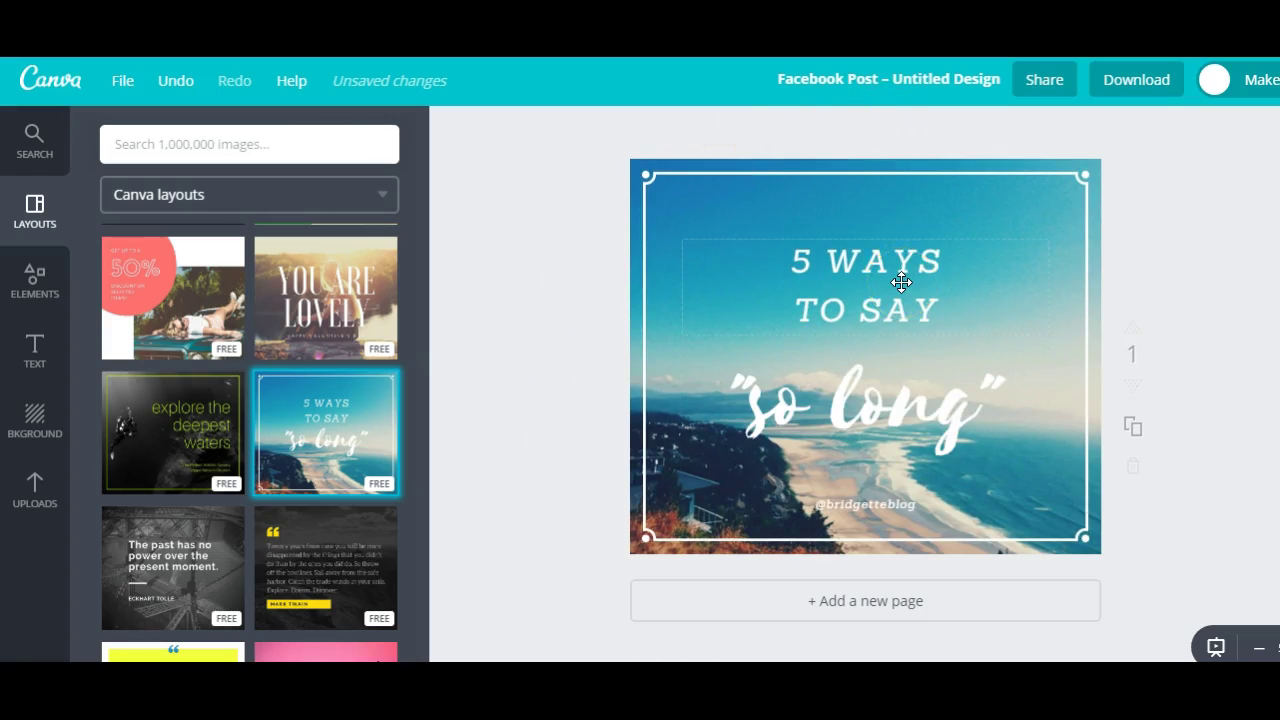
# Step: Replace the layout's "5 WAYS TO SAY" text with "EXAMPLE TUTORIAL"
pyautogui.click(746, 266)
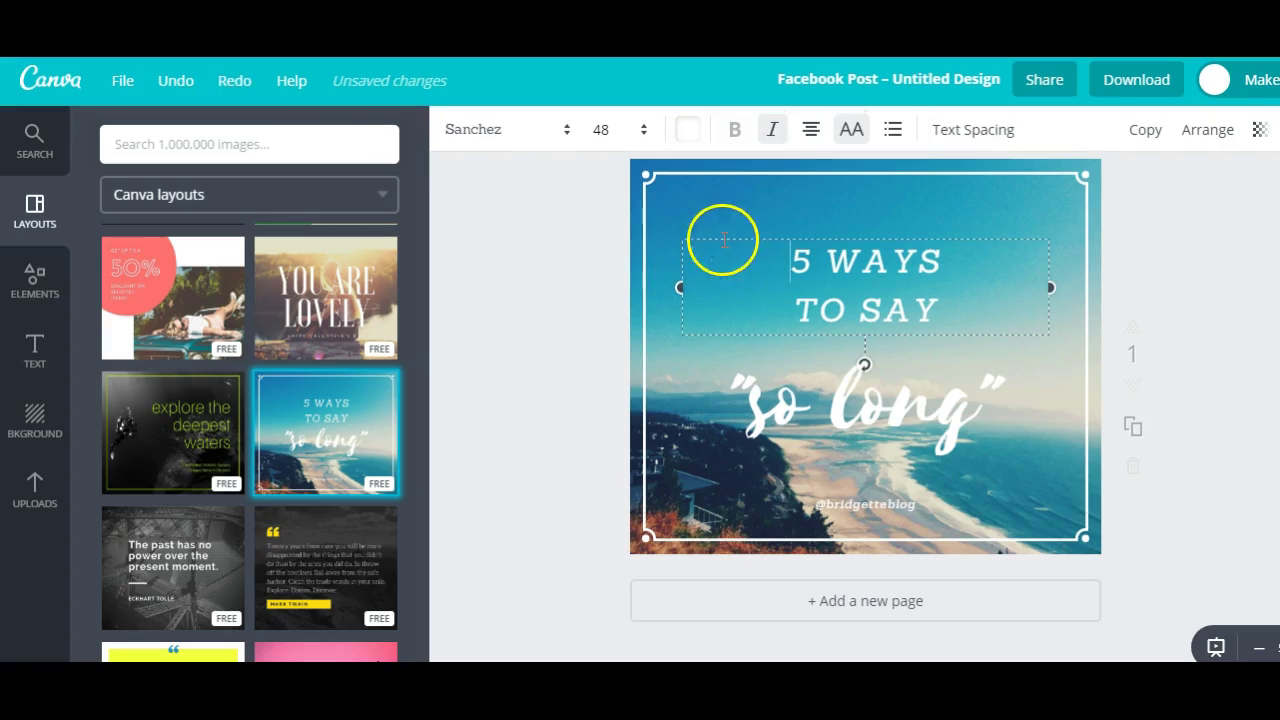
pyautogui.click(907, 396)
pyautogui.click(836, 496)
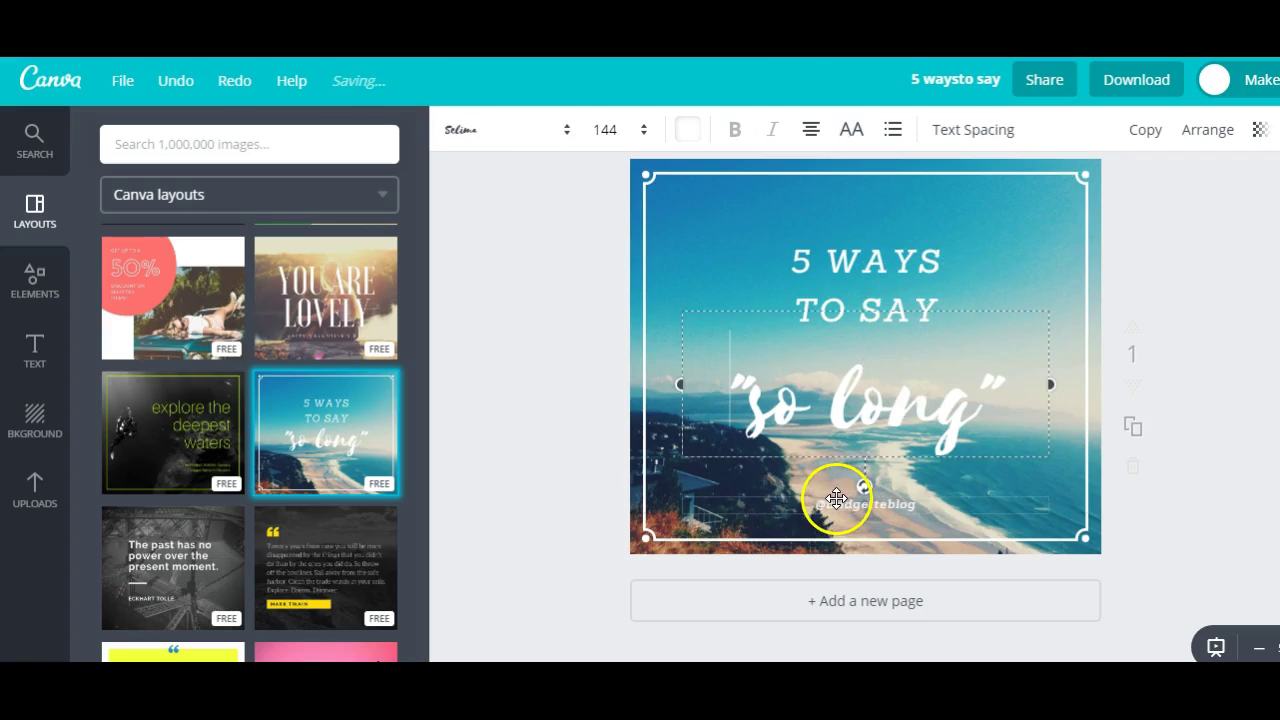
pyautogui.click(874, 262)
pyautogui.click(977, 276)
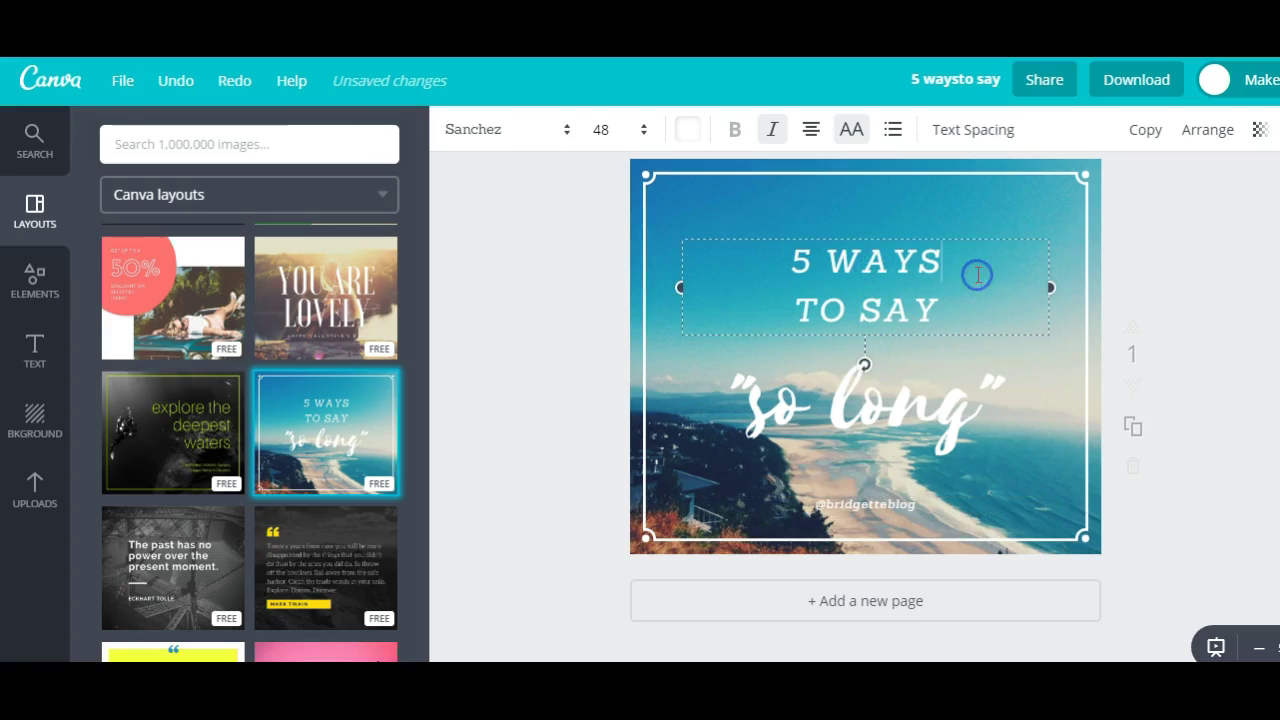
pyautogui.press('BackSpace')
pyautogui.press('BackSpace')
pyautogui.press('BackSpace')
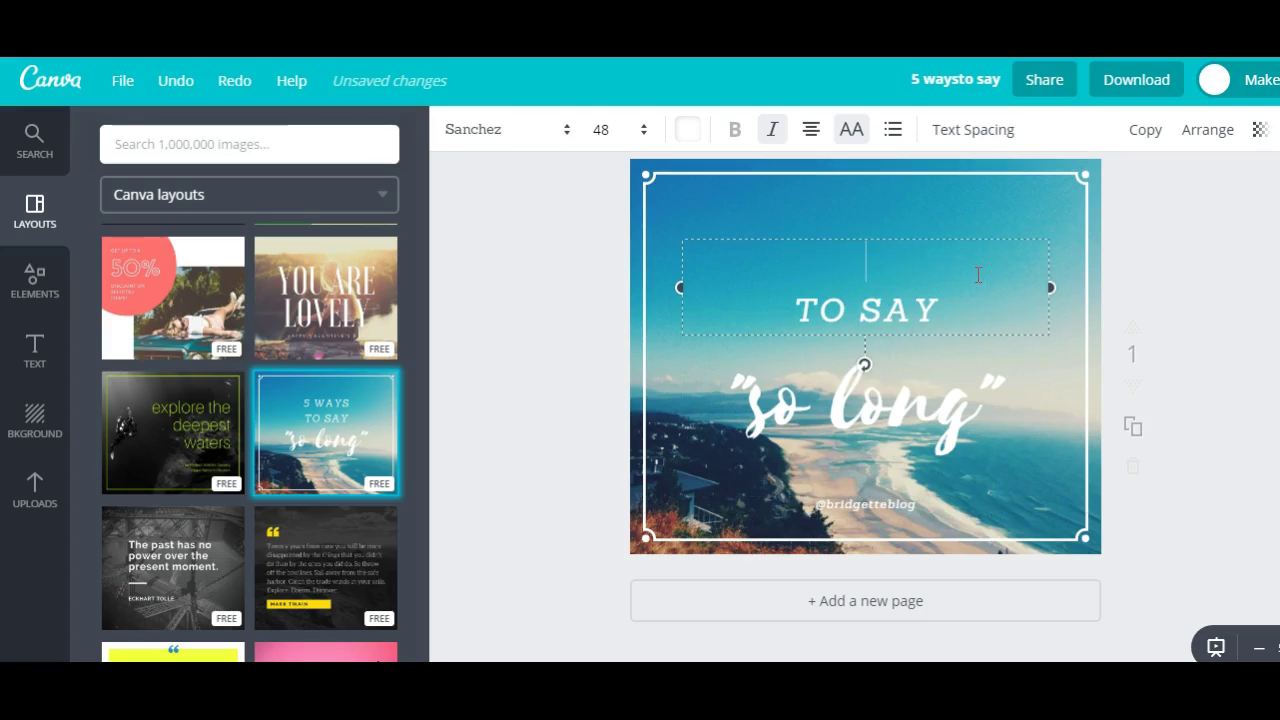
pyautogui.press('Delete')
pyautogui.press('Delete')
pyautogui.press('Delete')
pyautogui.press('Delete')
pyautogui.press('Delete')
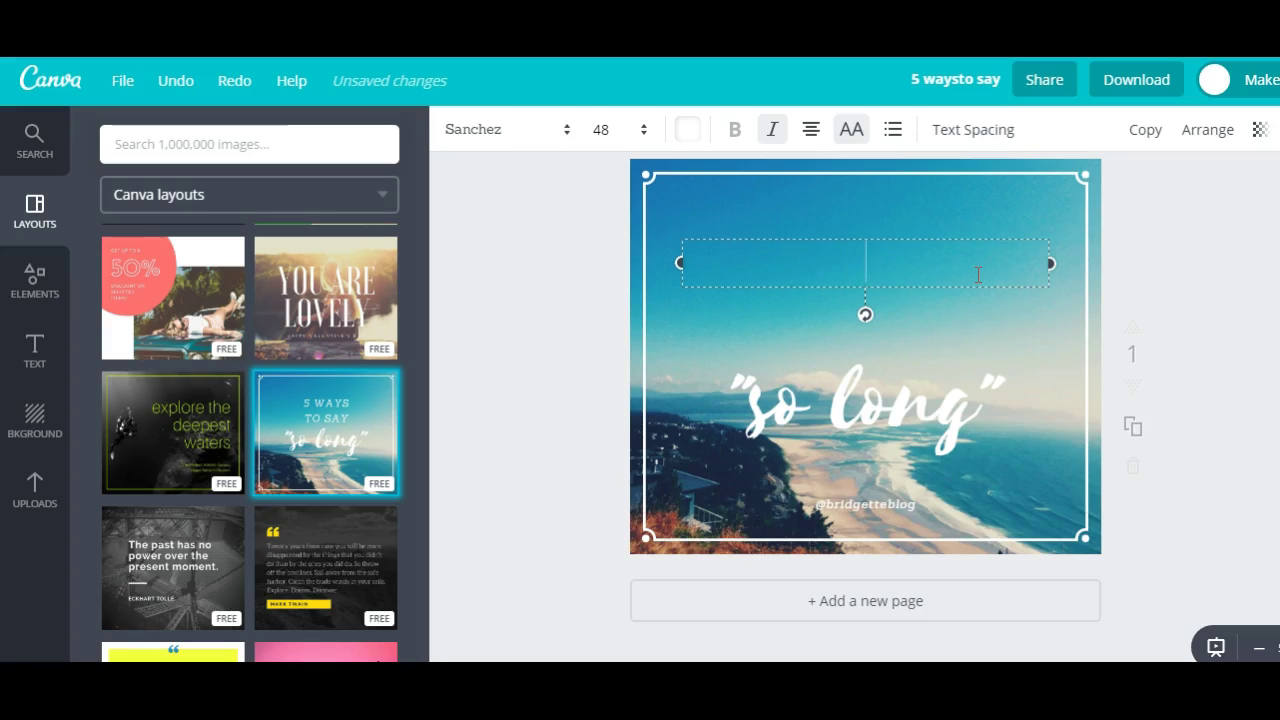
pyautogui.write('EXAMPL')
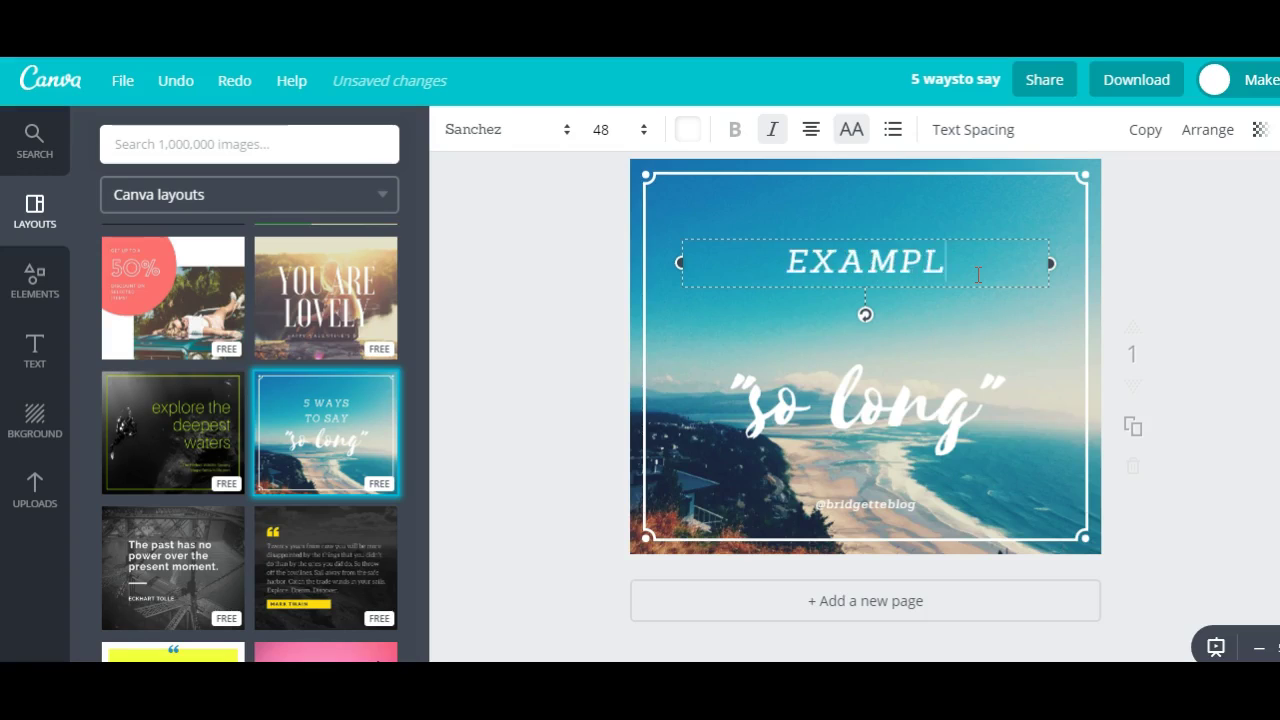
pyautogui.write('E TUTORIA')
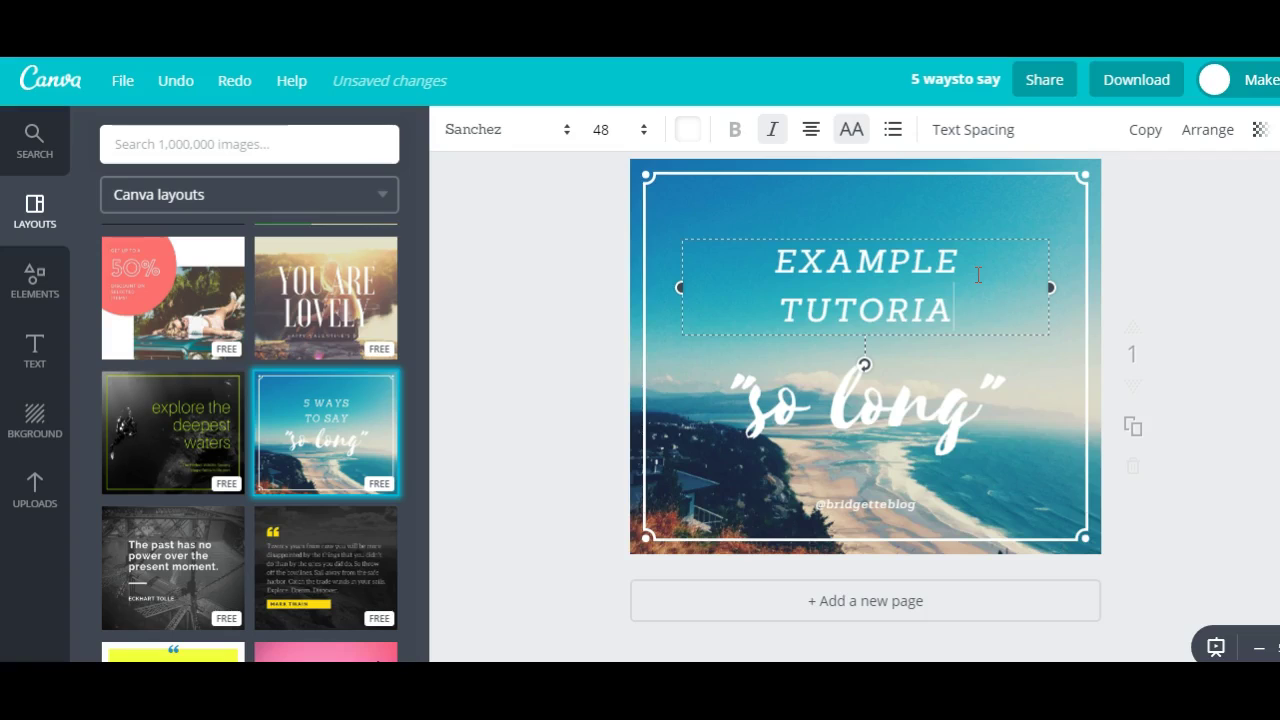
pyautogui.write('L')
# Step: Replace the layout's script text "so long" with "on using Canva"
pyautogui.click(913, 398)
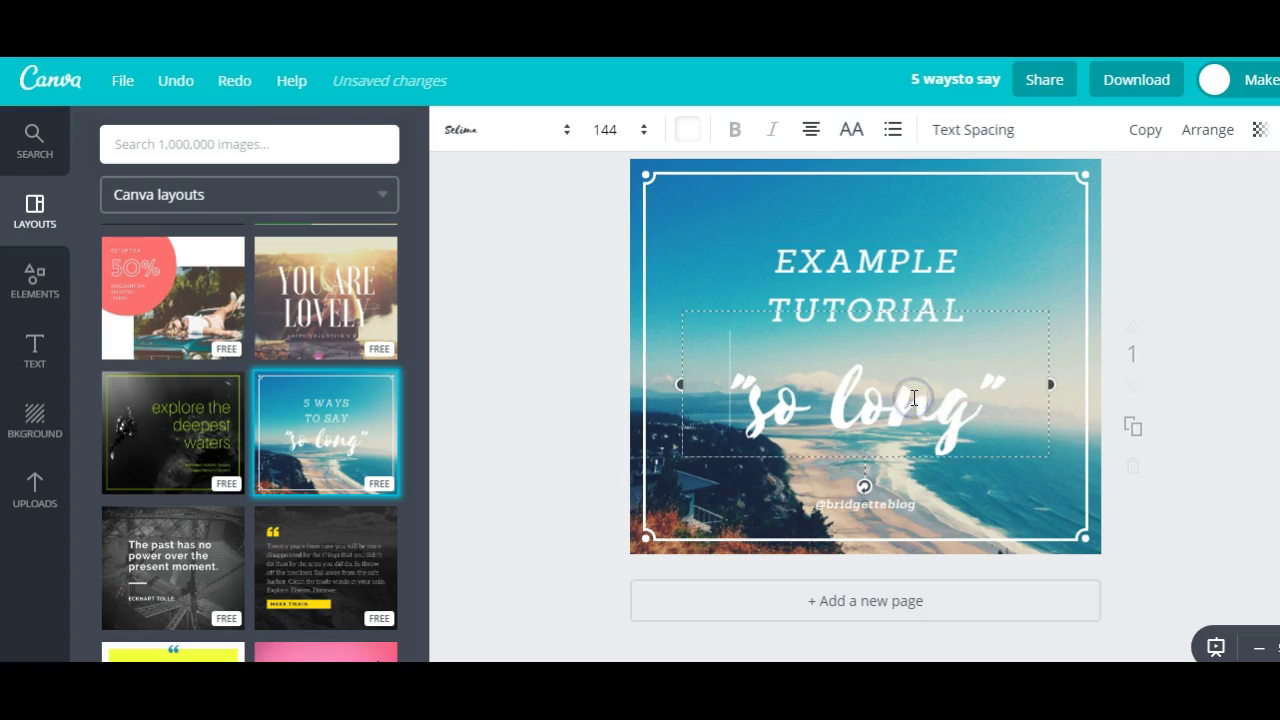
pyautogui.write('on')
pyautogui.press('Delete')
pyautogui.press('Delete')
pyautogui.press('Delete')
pyautogui.press('Delete')
pyautogui.press('Delete')
pyautogui.press('Delete')
pyautogui.press('Delete')
pyautogui.press('Delete')
pyautogui.press('Delete')
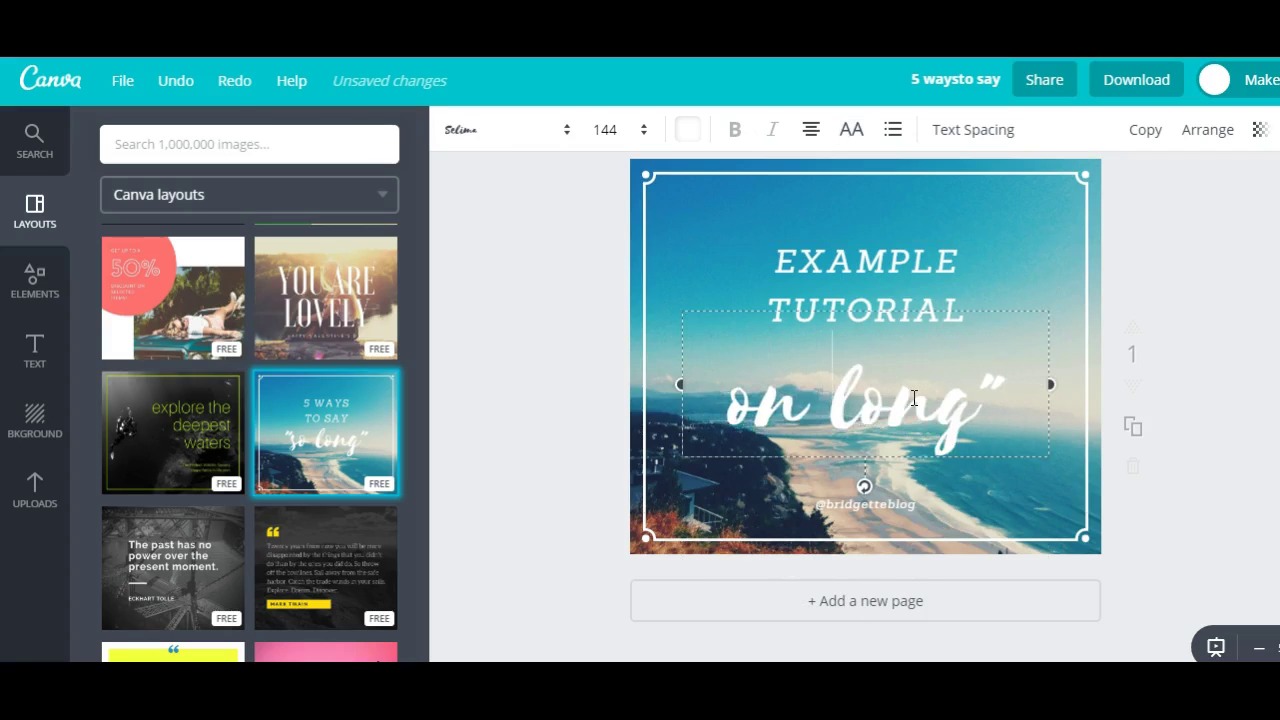
pyautogui.write('s')
pyautogui.press('BackSpace')
pyautogui.write('using Canva')
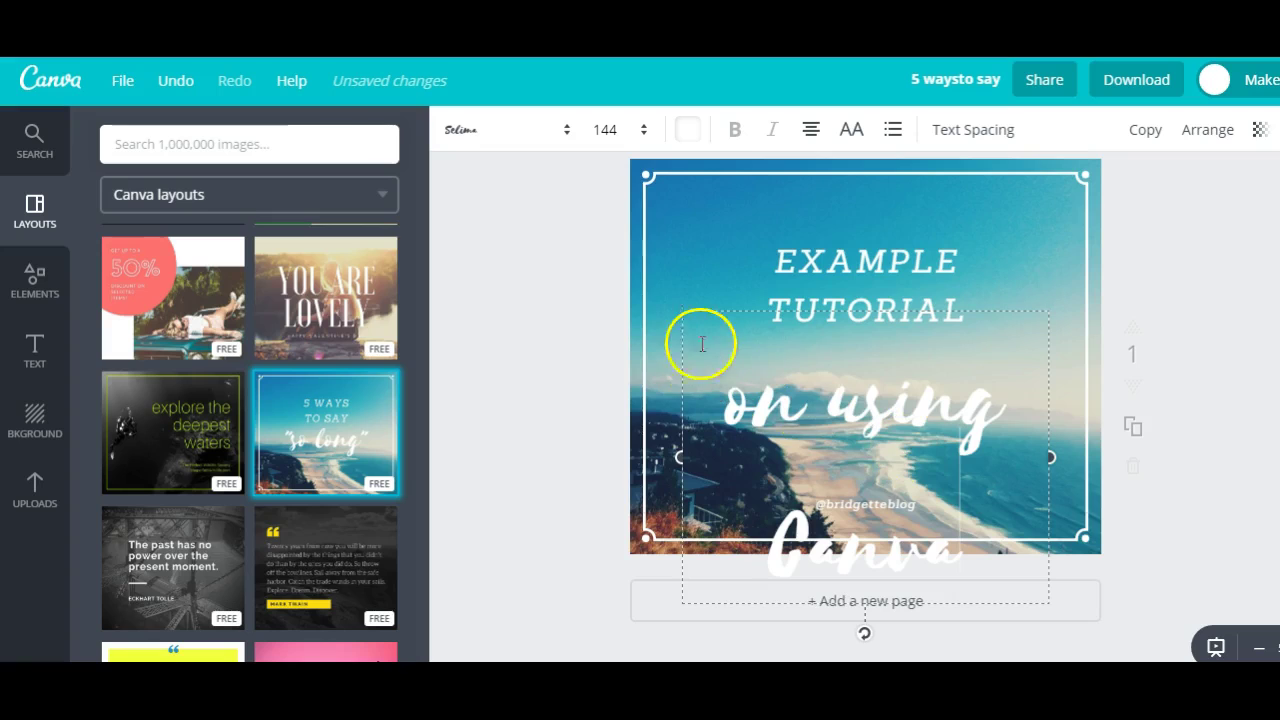
# Step: Set the font size of the "EXAMPLE TUTORIAL" heading to 32
pyautogui.click(826, 288)
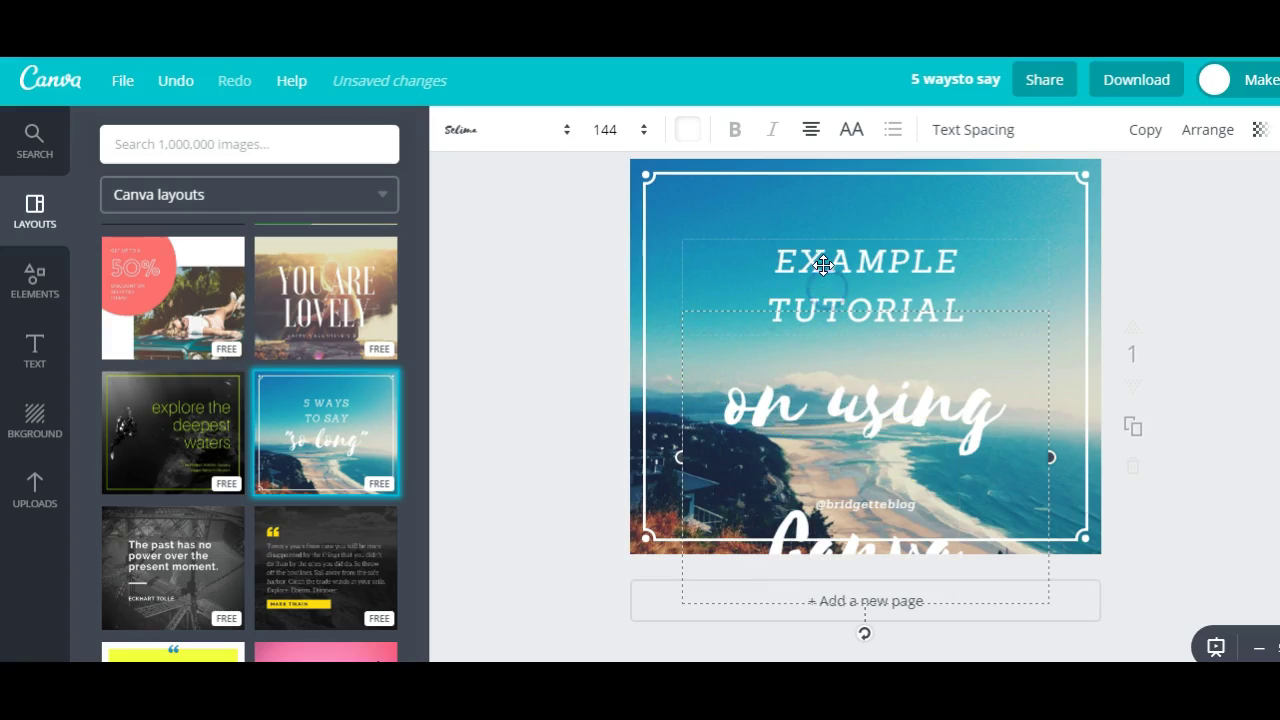
pyautogui.click(823, 265)
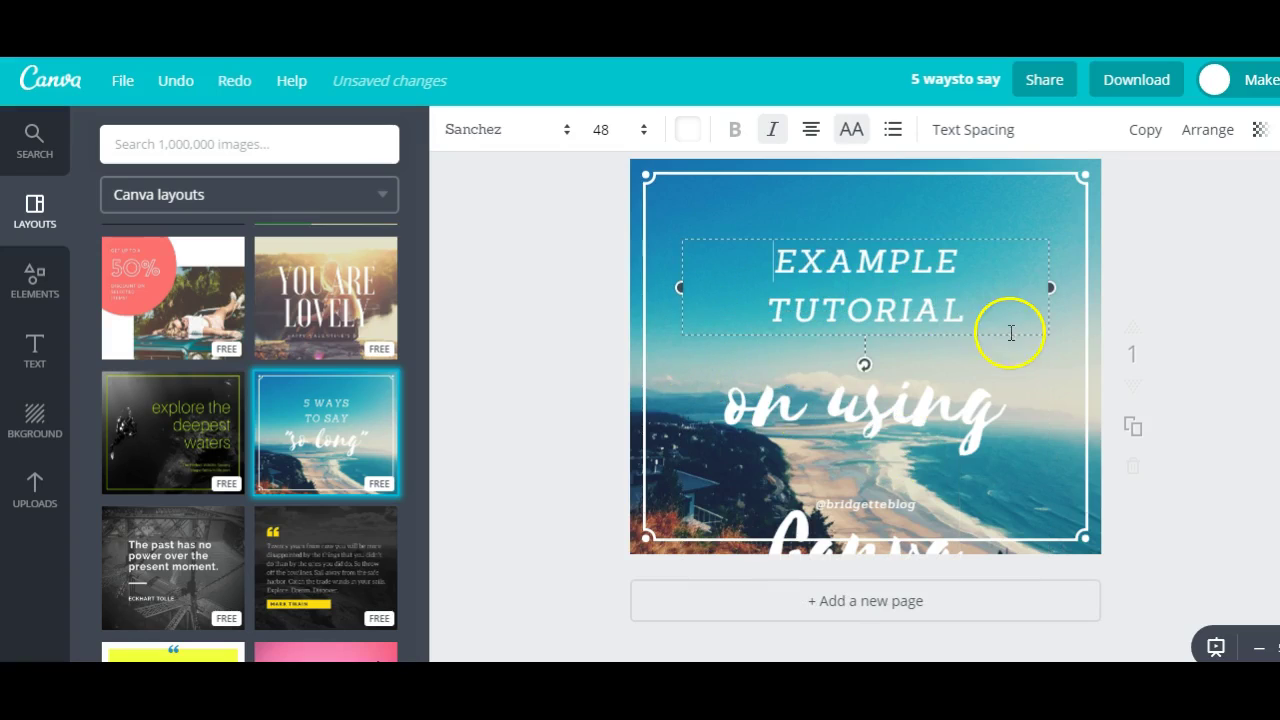
pyautogui.moveTo(1006, 314); pyautogui.dragTo(769, 256)
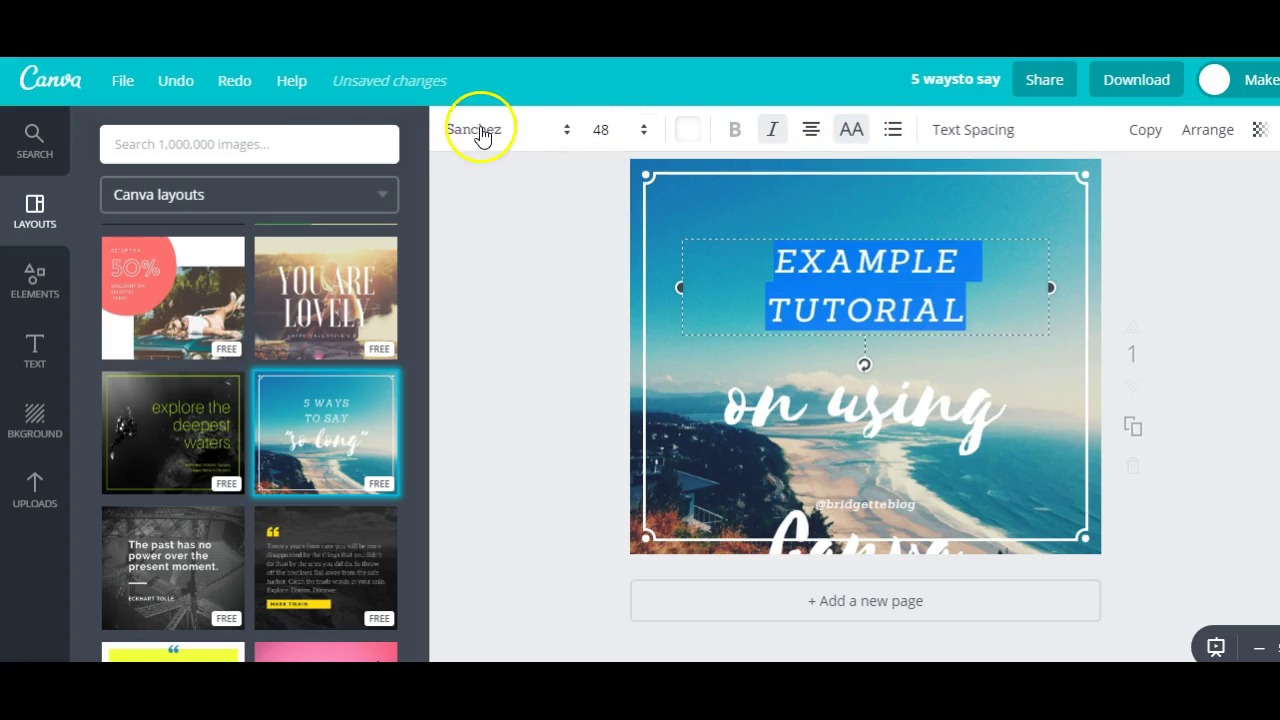
pyautogui.click(596, 129)
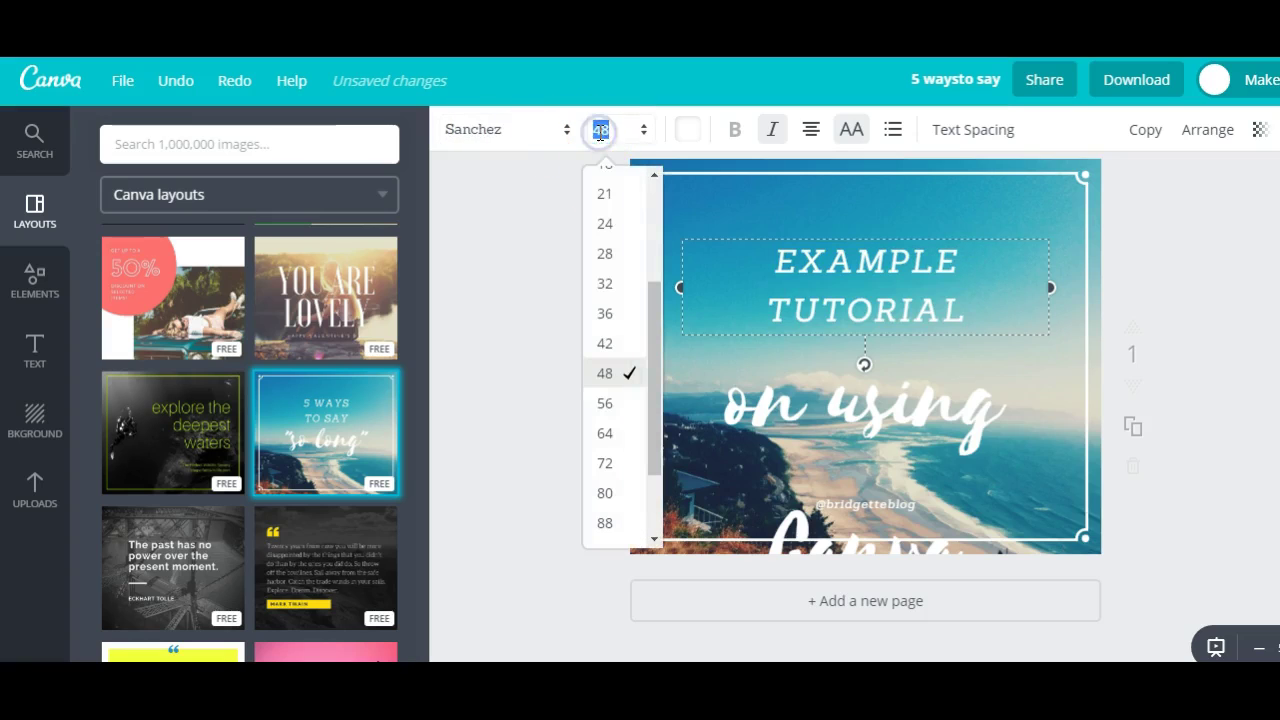
pyautogui.click(606, 284)
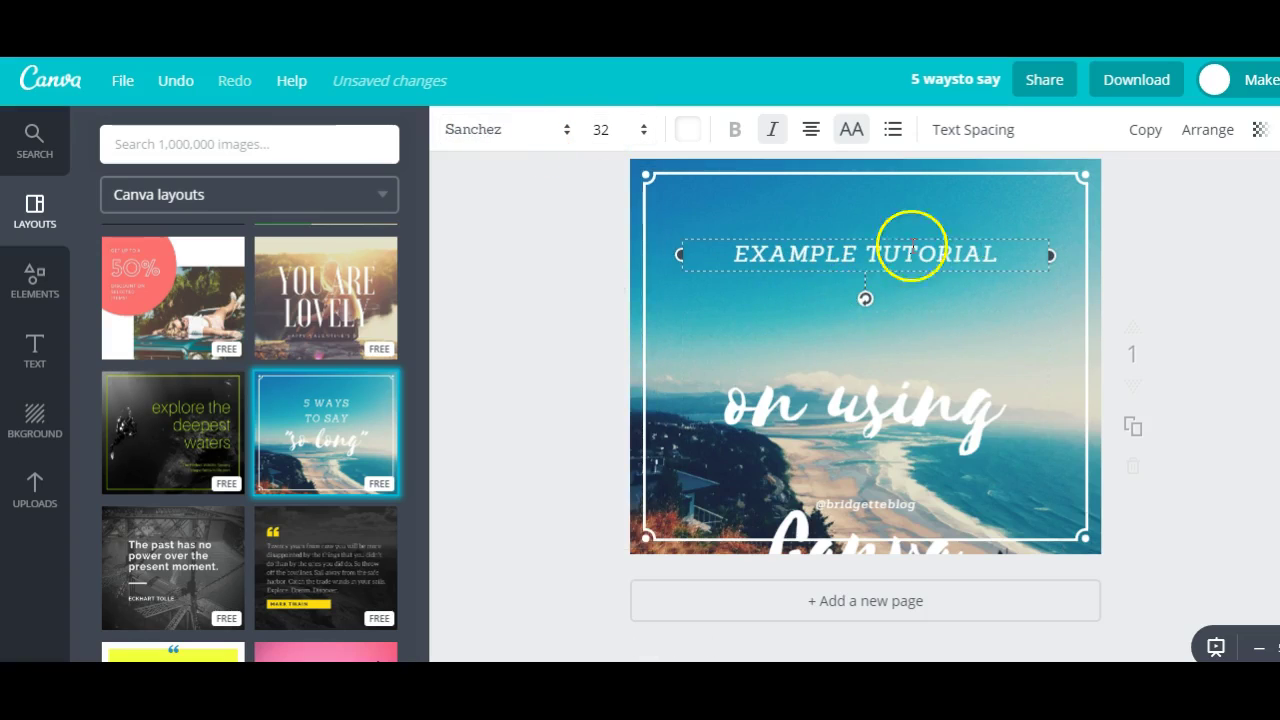
# Step: Change the "on using Canva" text to the Sacramento font at size 96
pyautogui.click(786, 388)
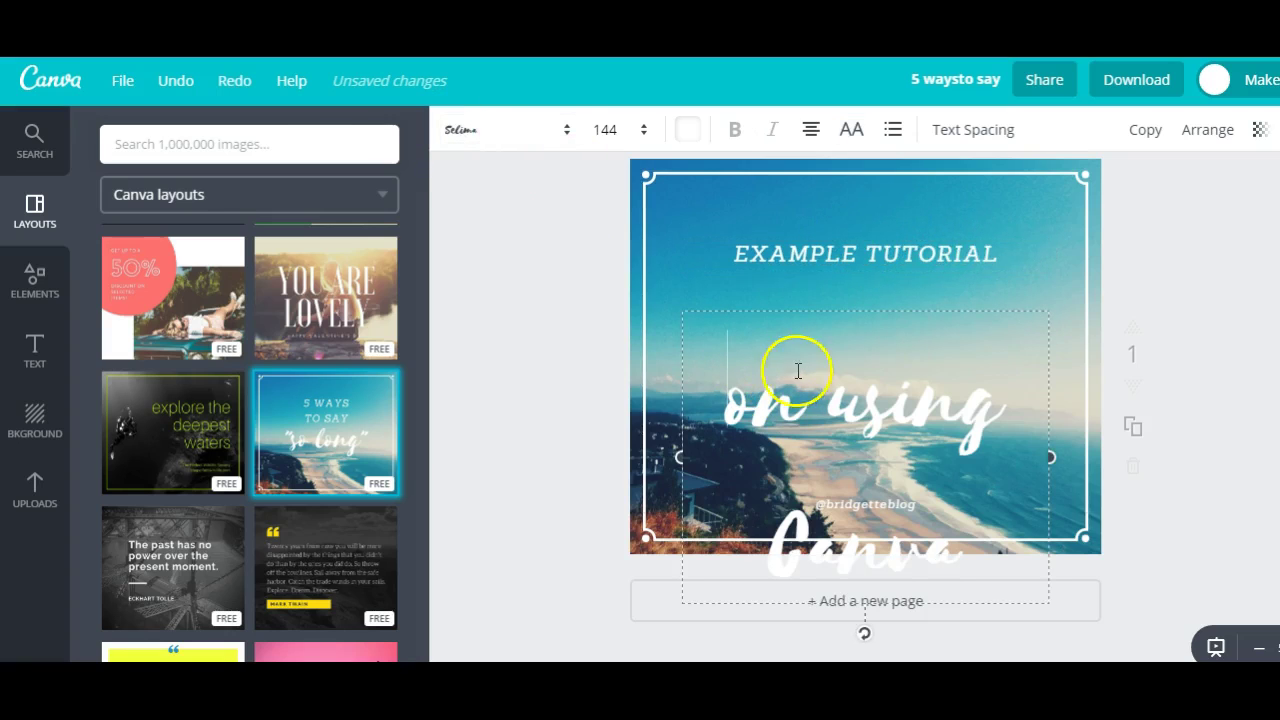
pyautogui.click(476, 133)
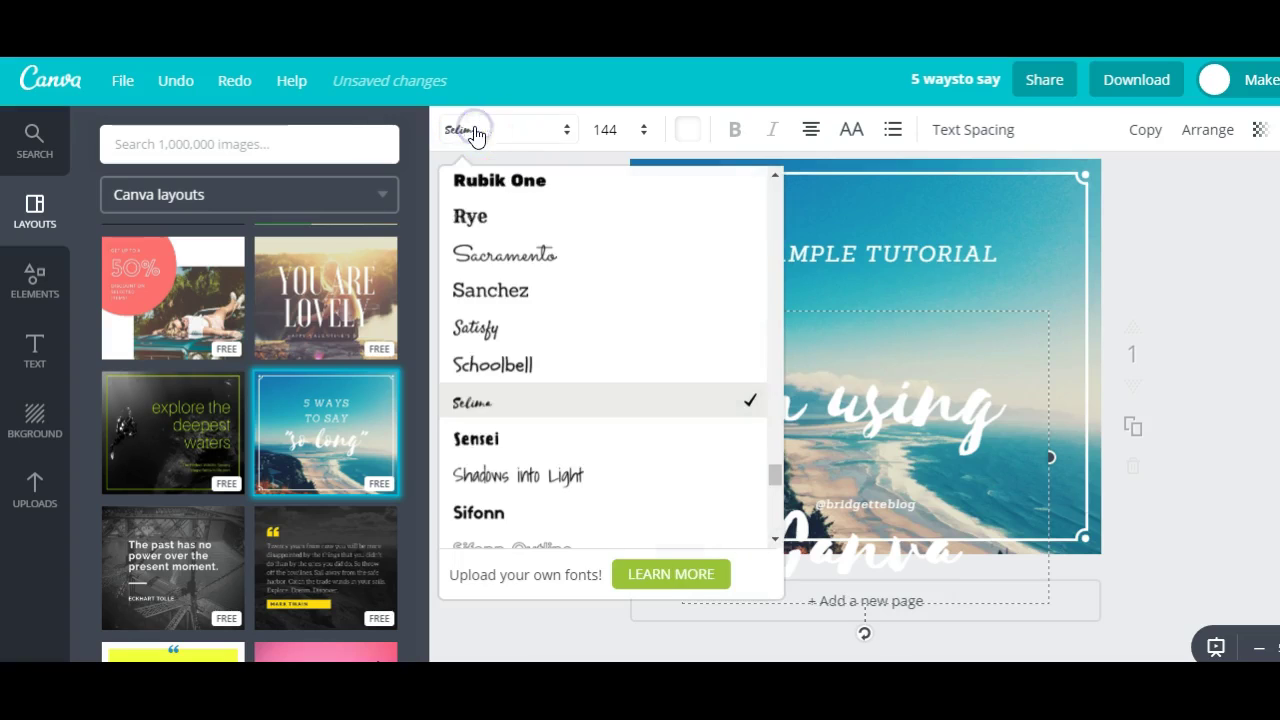
pyautogui.click(478, 251)
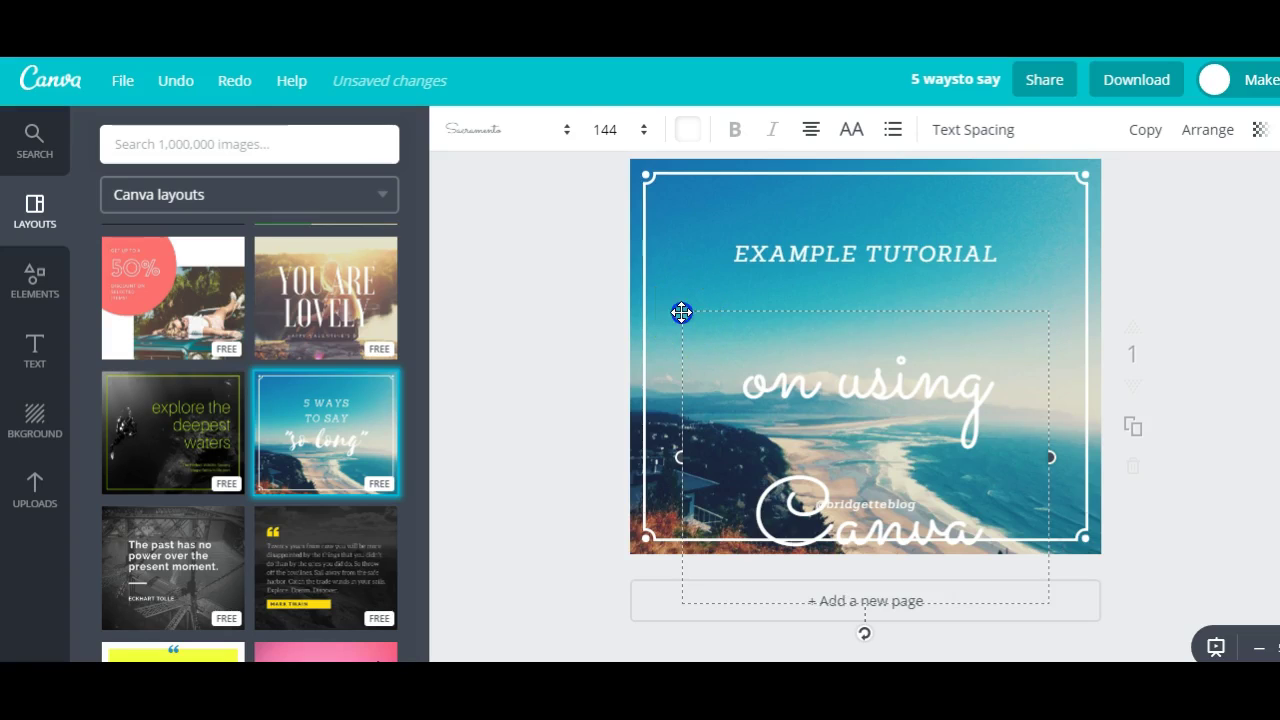
pyautogui.click(606, 129)
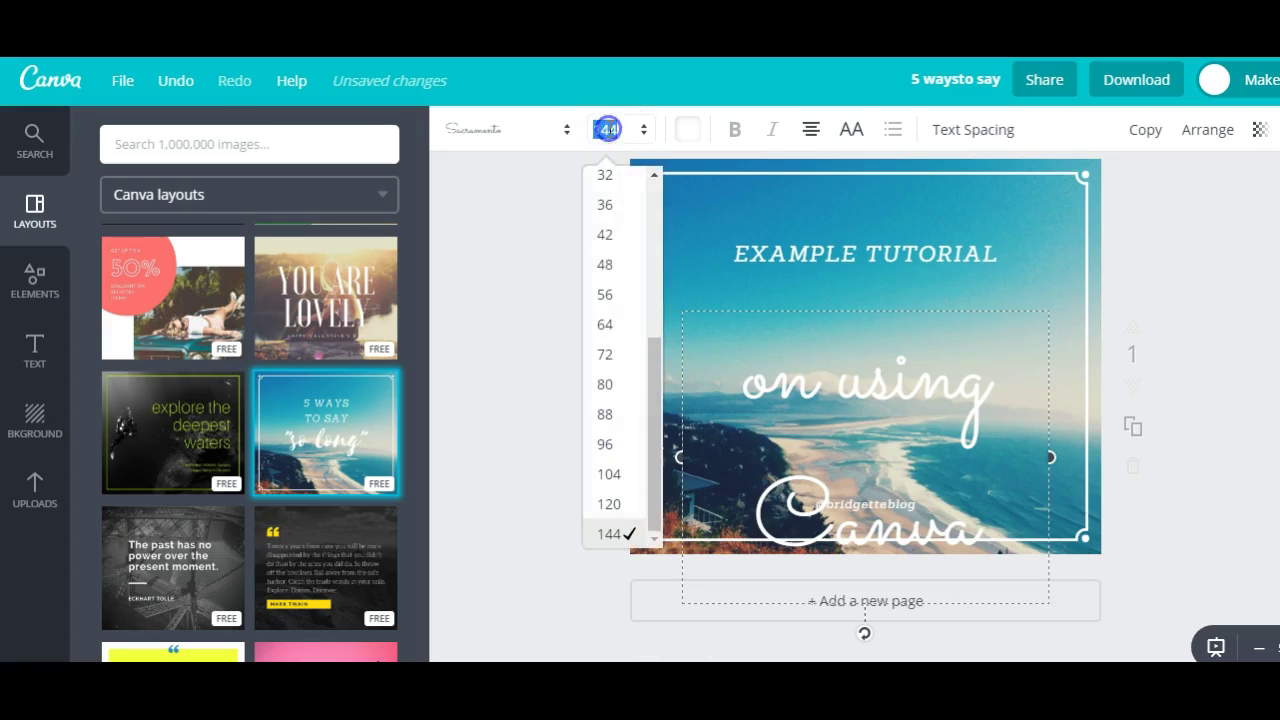
pyautogui.click(605, 444)
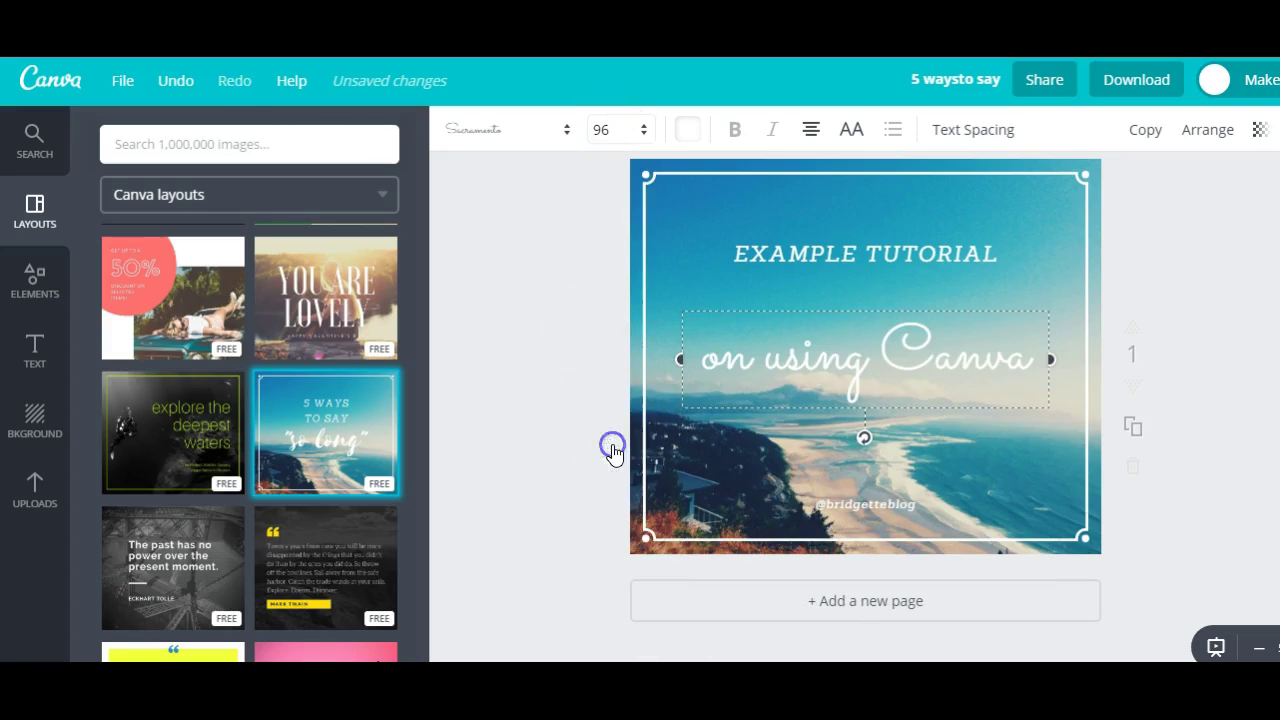
pyautogui.click(564, 356)
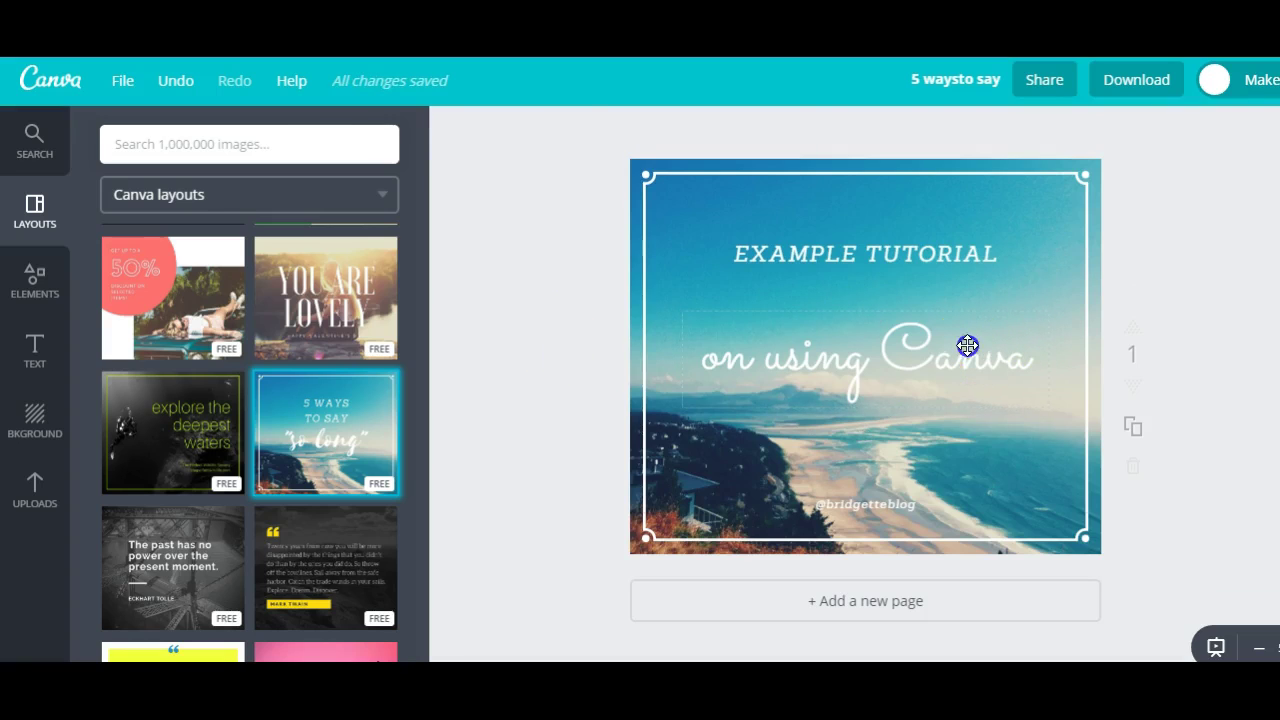
# Step: Try the Rye font on the "on using Canva" text and settle on Quattrocento
pyautogui.click(967, 345)
pyautogui.click(466, 129)
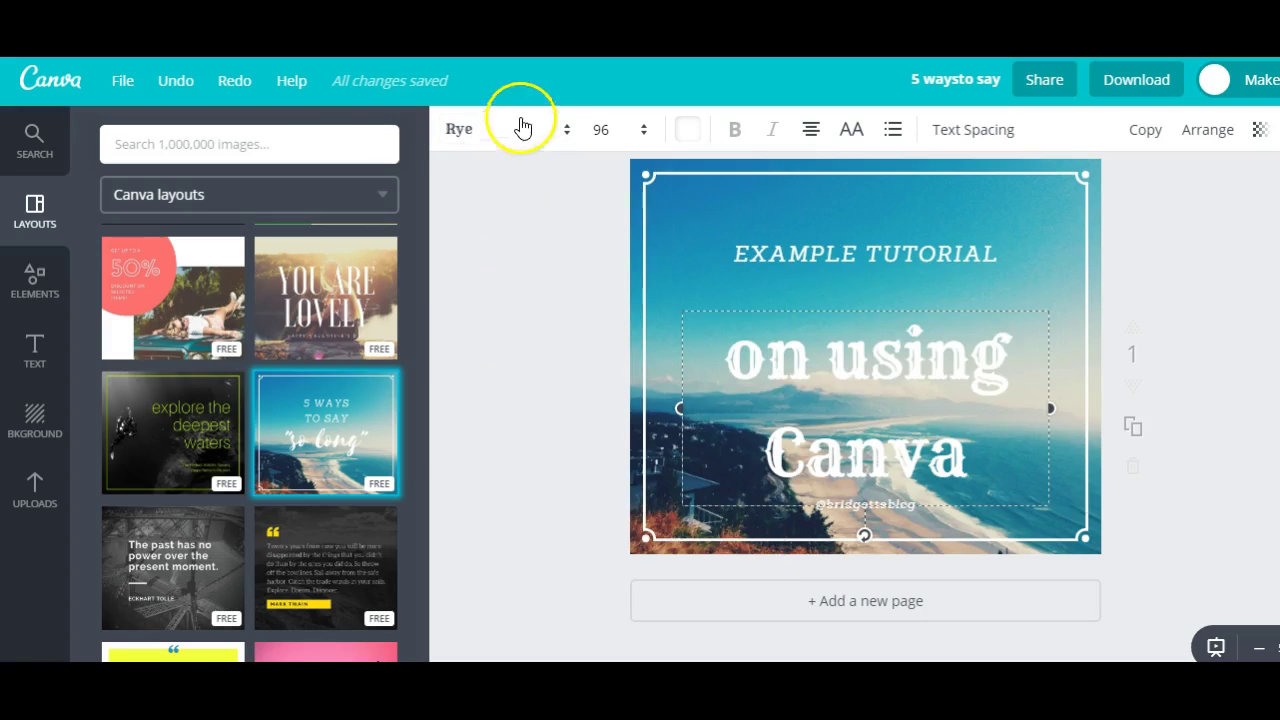
pyautogui.click(483, 118)
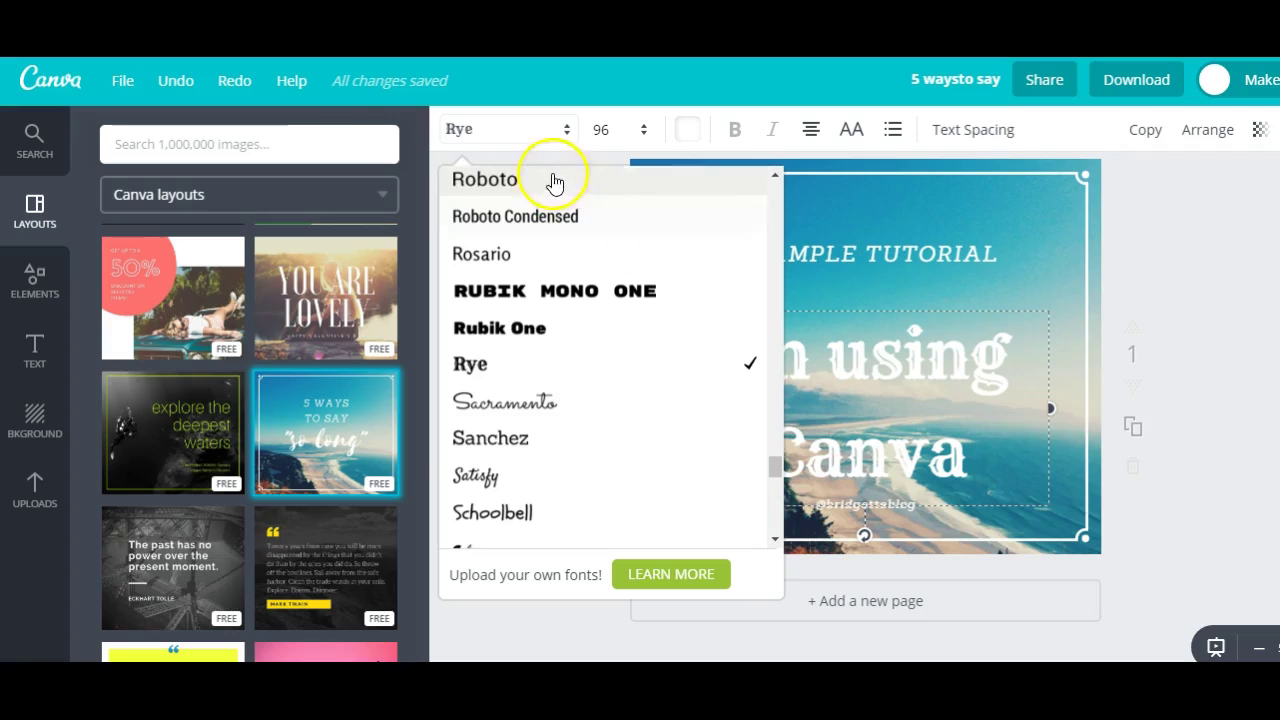
pyautogui.click(775, 178)
pyautogui.click(775, 179)
pyautogui.click(775, 179)
pyautogui.click(540, 284)
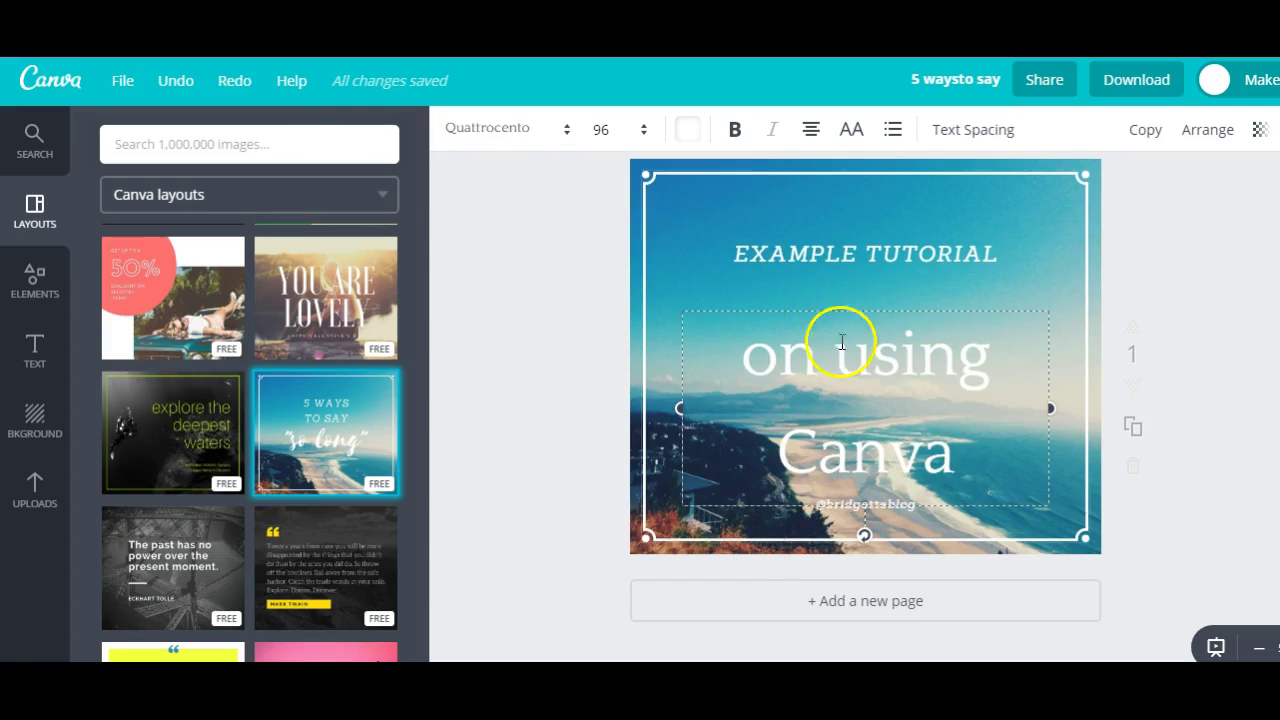
# Step: Move the "on using Canva" text box slightly up, closer to the "EXAMPLE TUTORIAL" heading
pyautogui.click(685, 312)
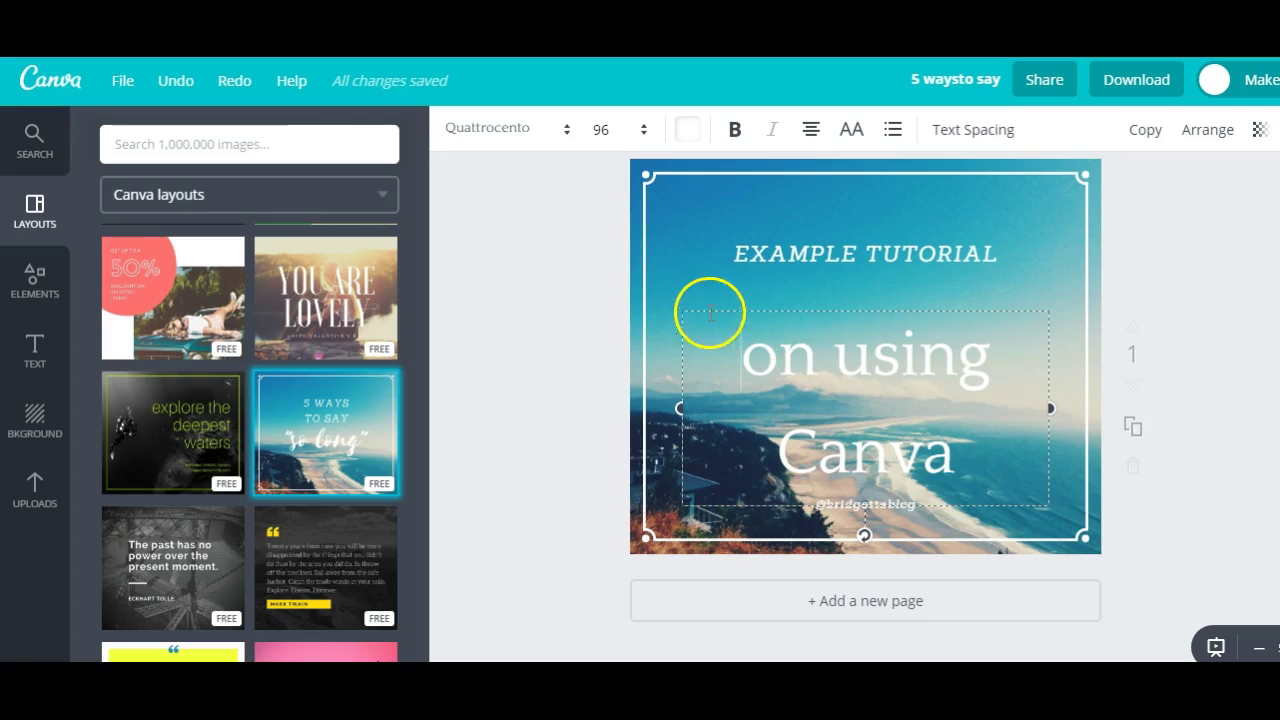
pyautogui.click(557, 349)
pyautogui.click(828, 352)
pyautogui.moveTo(803, 320); pyautogui.dragTo(795, 288)
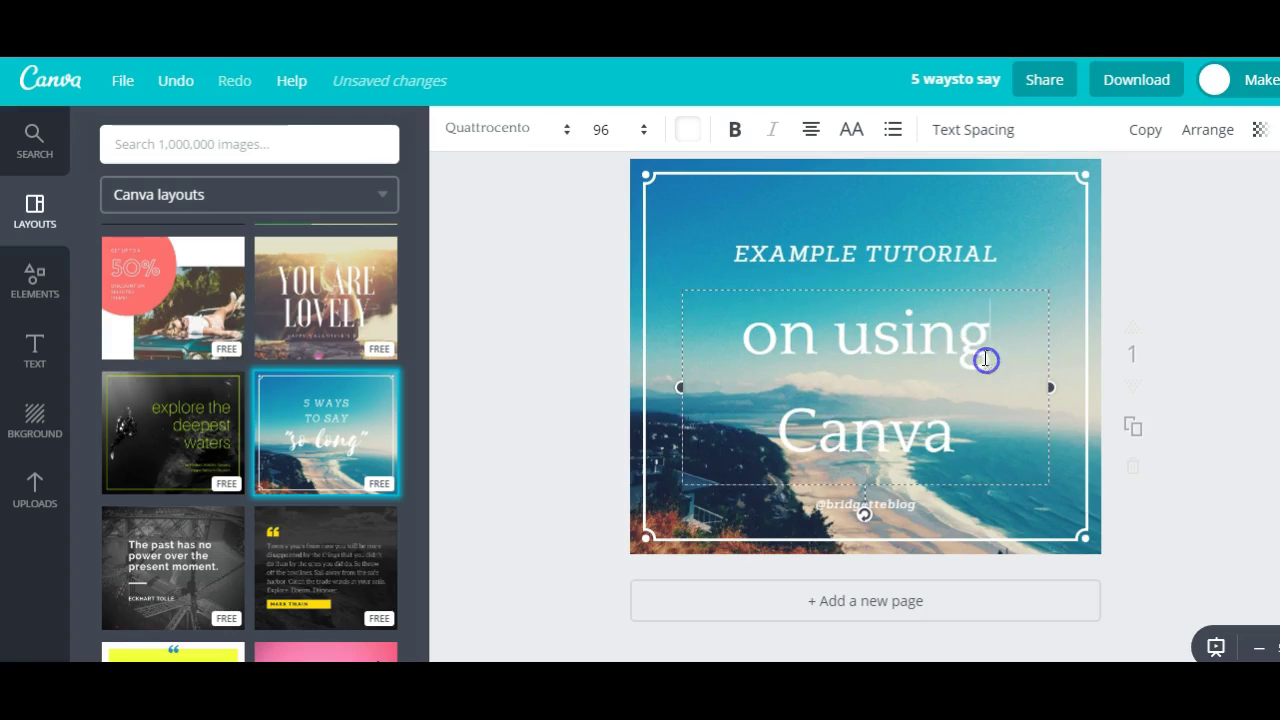
# Step: Widen the letter spacing and tighten the line height of the "on using Canva" text
pyautogui.click(966, 131)
pyautogui.moveTo(1100, 232)
pyautogui.mouseDown()
pyautogui.moveTo(1066, 234)
pyautogui.moveTo(1085, 200)
pyautogui.moveTo(1104, 200)
pyautogui.moveTo(1086, 203)
pyautogui.mouseUp()
pyautogui.click(517, 391)
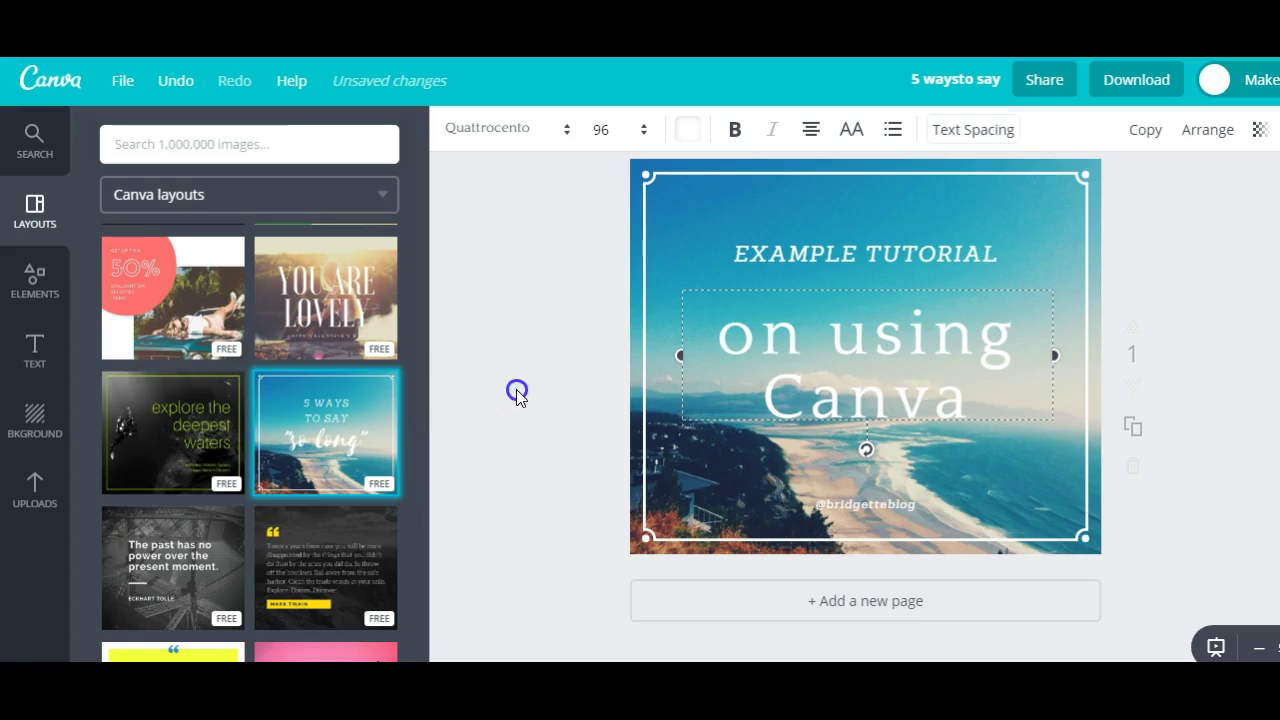
# Step: Replace the small blog handle below the title with a "By" line giving the author's full name, and color it black
pyautogui.click(883, 505)
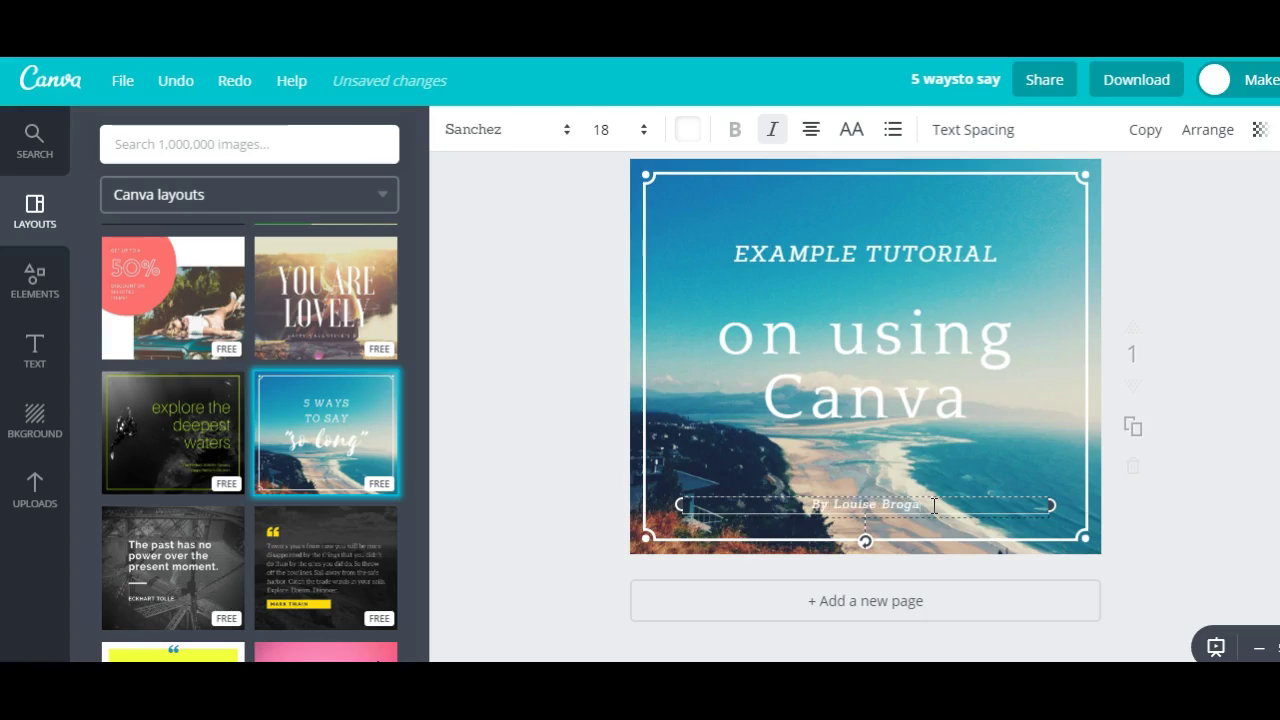
pyautogui.hotkey('ctrl', 'a')
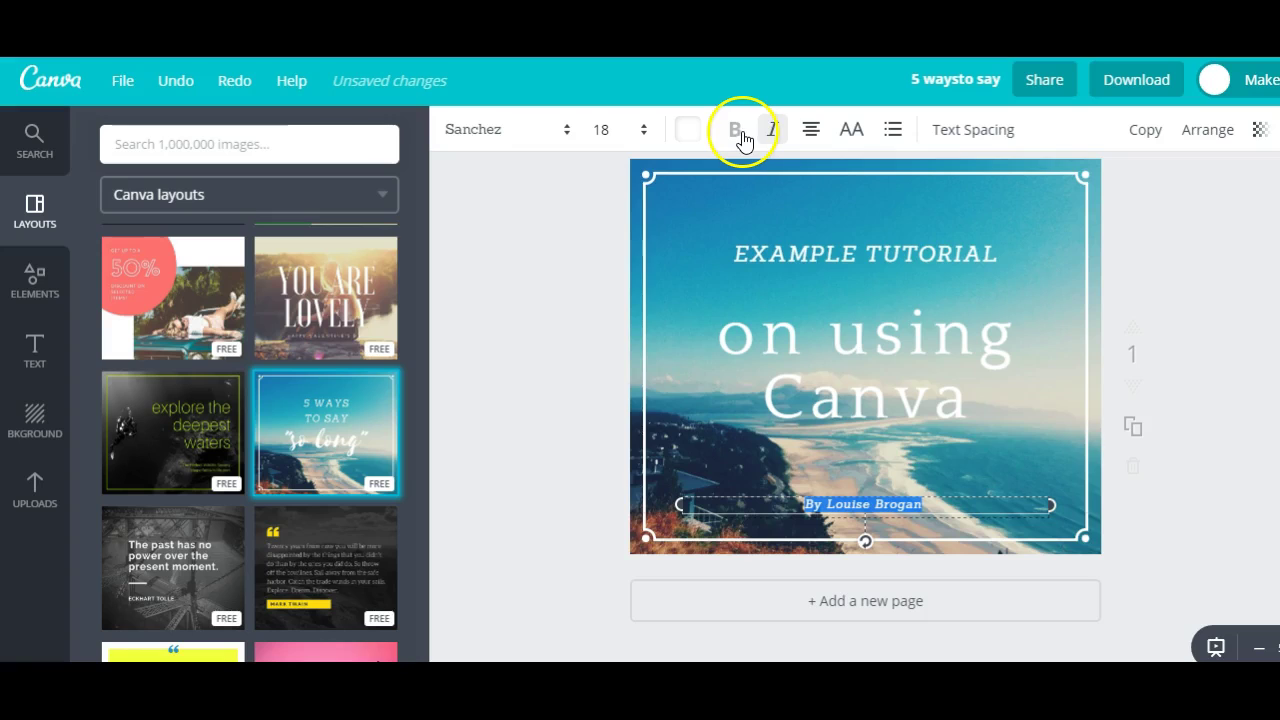
pyautogui.click(688, 130)
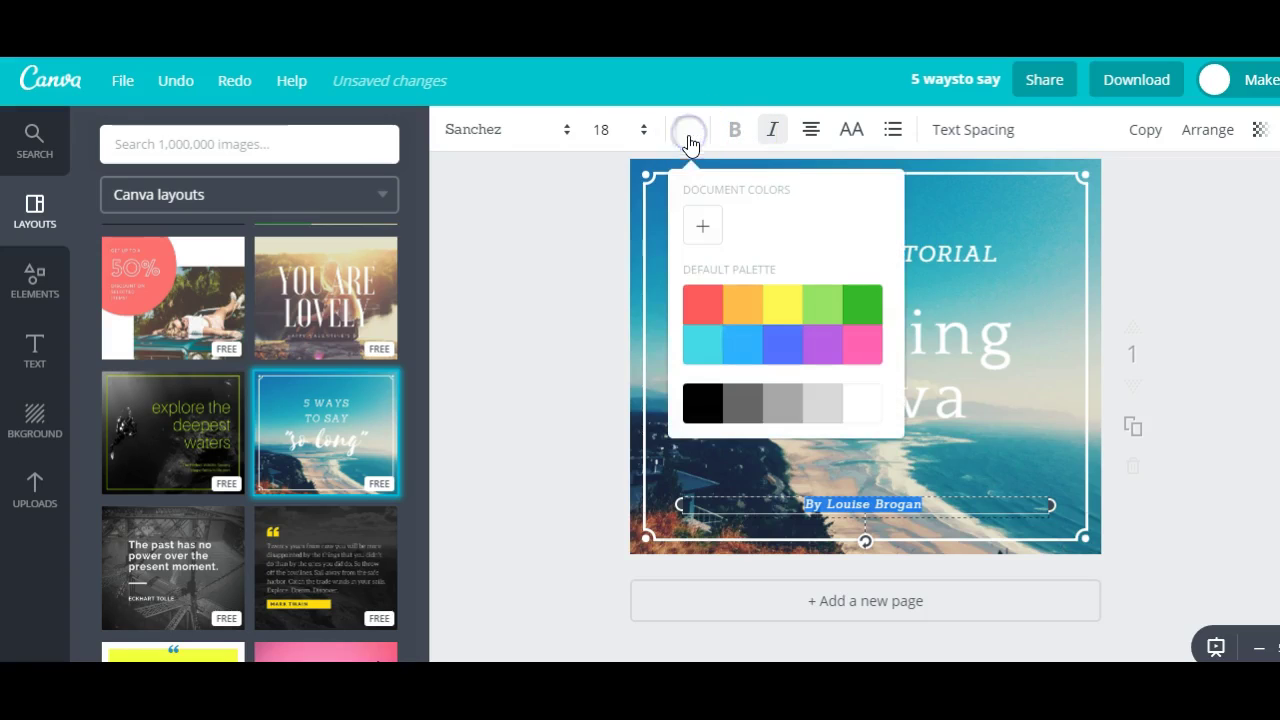
pyautogui.click(693, 405)
pyautogui.click(510, 440)
# Step: Set the author line's font size to 24 and move it up, closer to the "on using Canva" text
pyautogui.click(885, 505)
pyautogui.click(932, 503)
pyautogui.moveTo(932, 503); pyautogui.dragTo(790, 499)
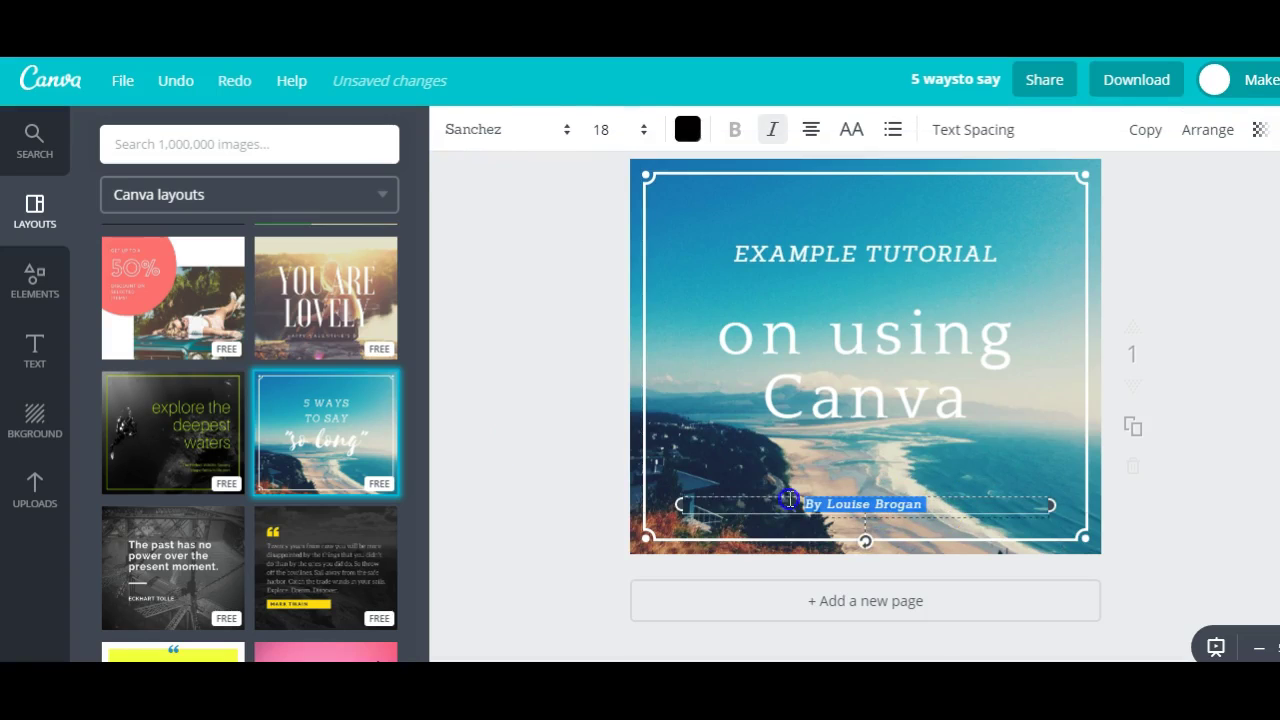
pyautogui.click(600, 130)
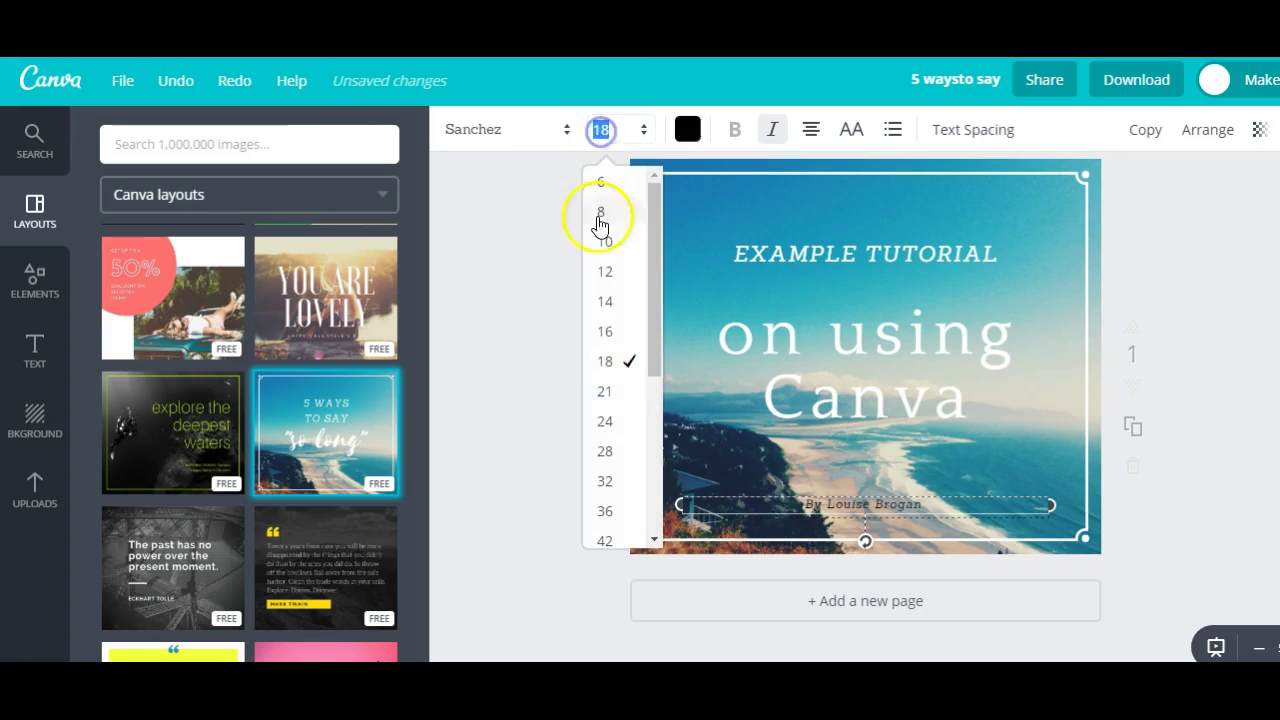
pyautogui.click(605, 421)
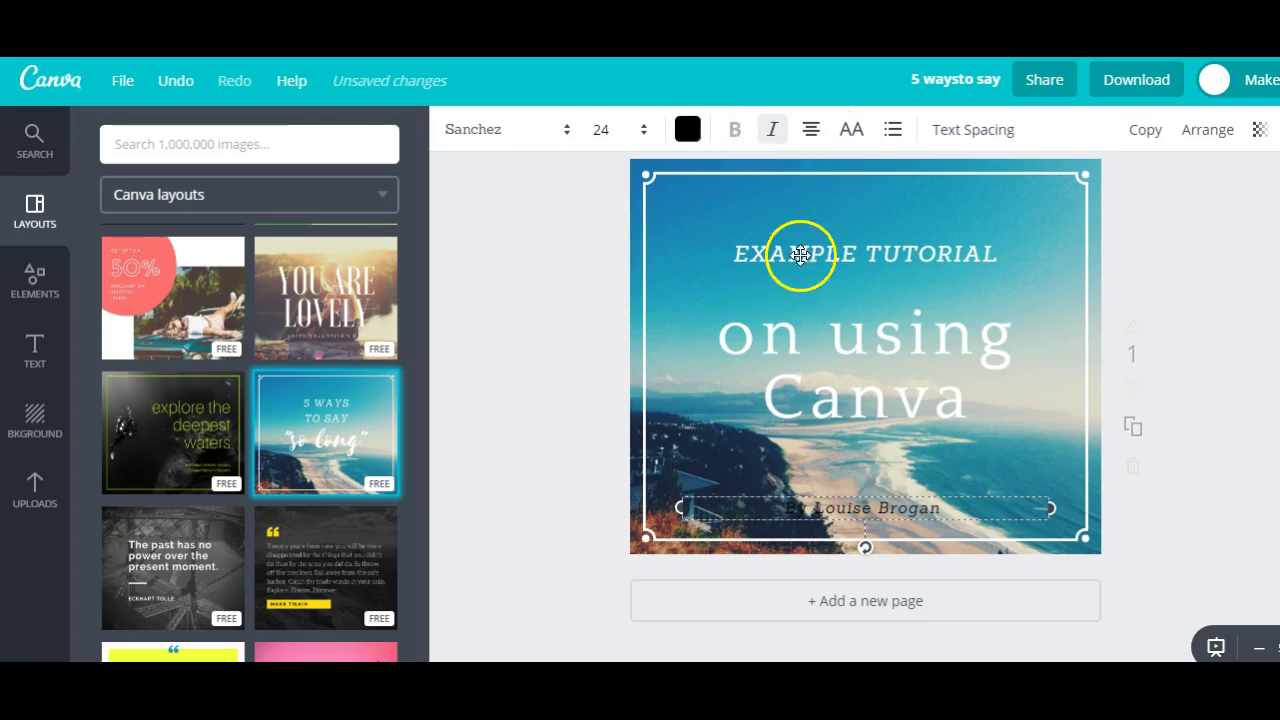
pyautogui.moveTo(864, 492); pyautogui.dragTo(866, 458)
pyautogui.click(530, 403)
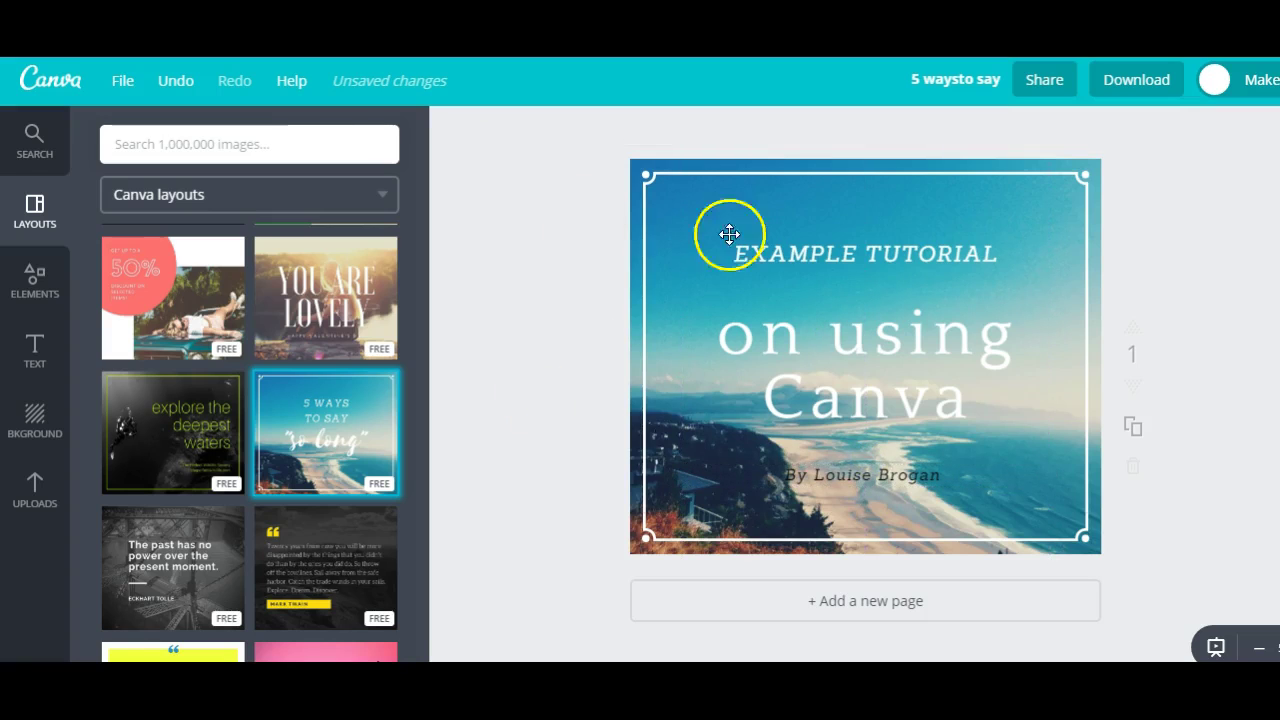
# Step: Download the design as a PNG image, save it as quickCanvaTutorial and dismiss the download message
pyautogui.click(1129, 90)
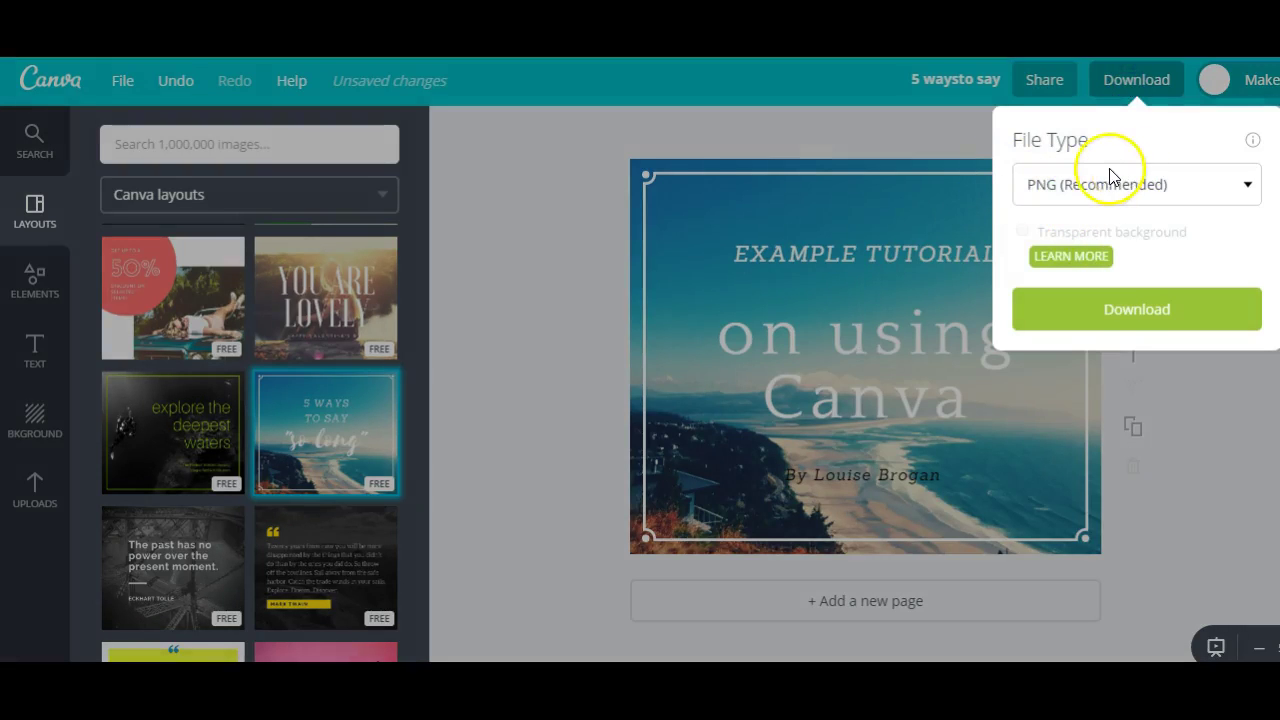
pyautogui.click(1125, 320)
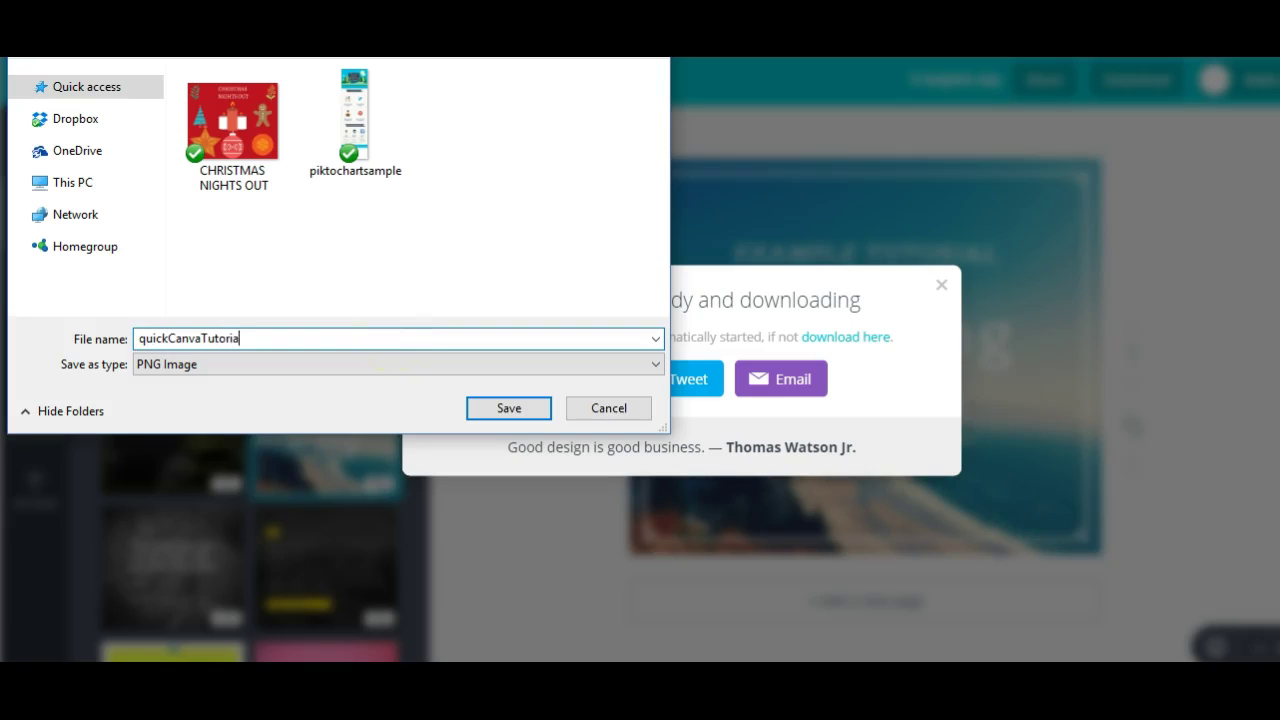
pyautogui.click(472, 409)
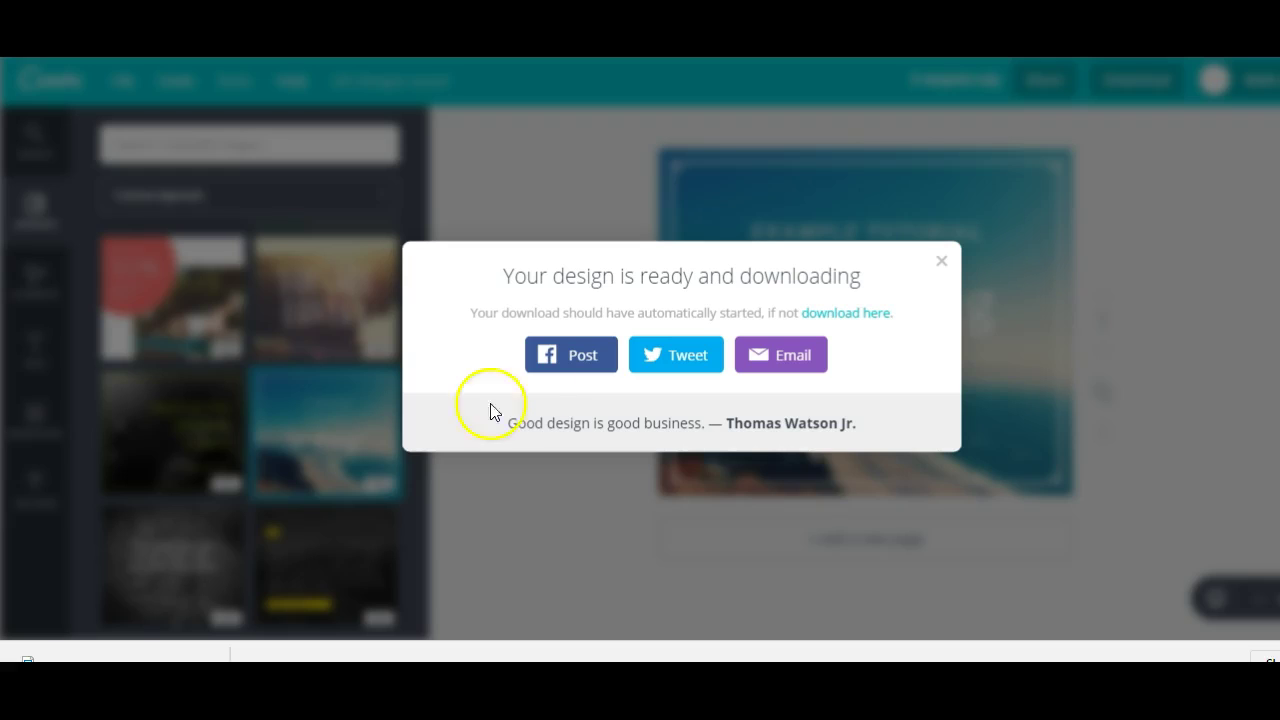
pyautogui.click(944, 262)
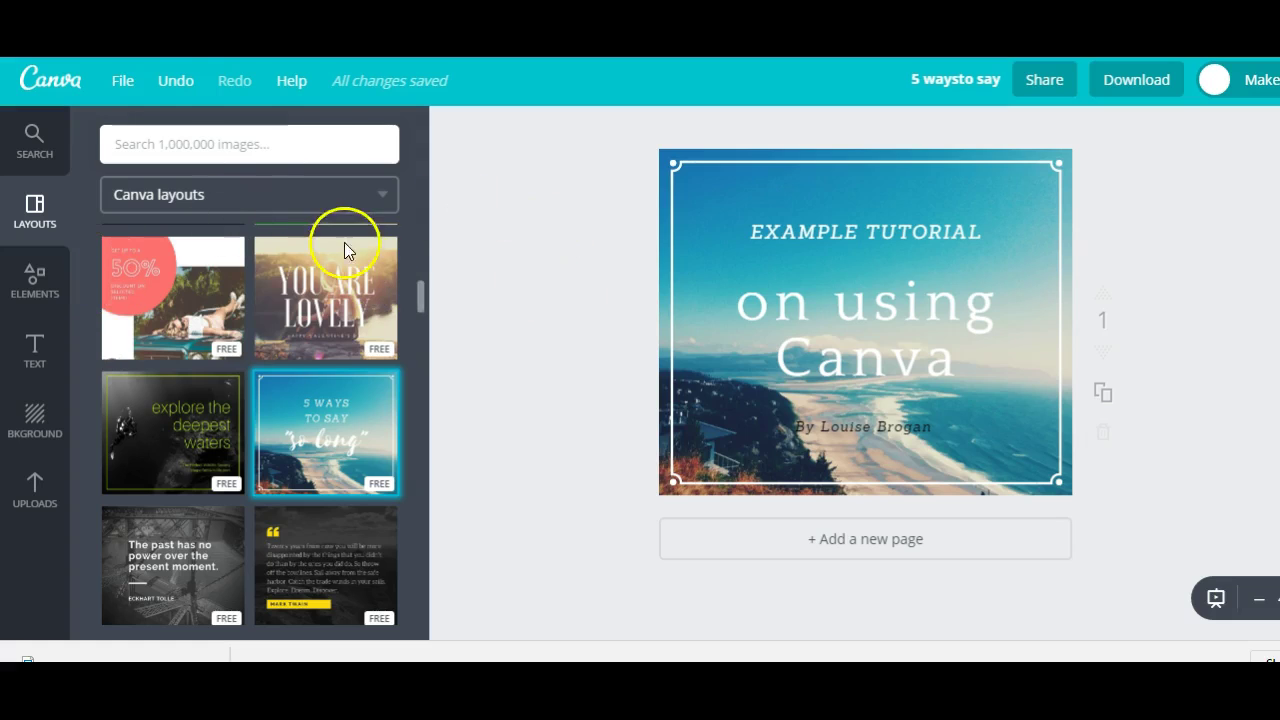
# Step: Look briefly at the file options, close them and return to the home page listing all designs
pyautogui.click(121, 84)
pyautogui.click(497, 268)
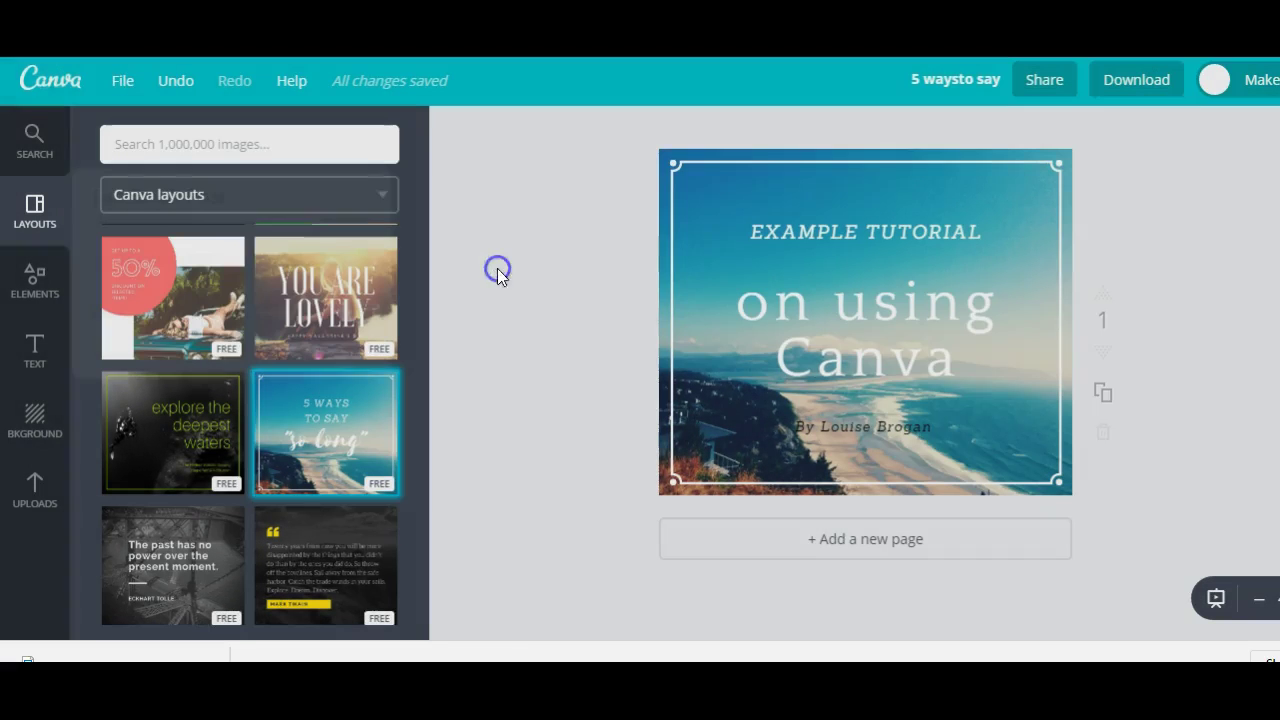
pyautogui.click(46, 86)
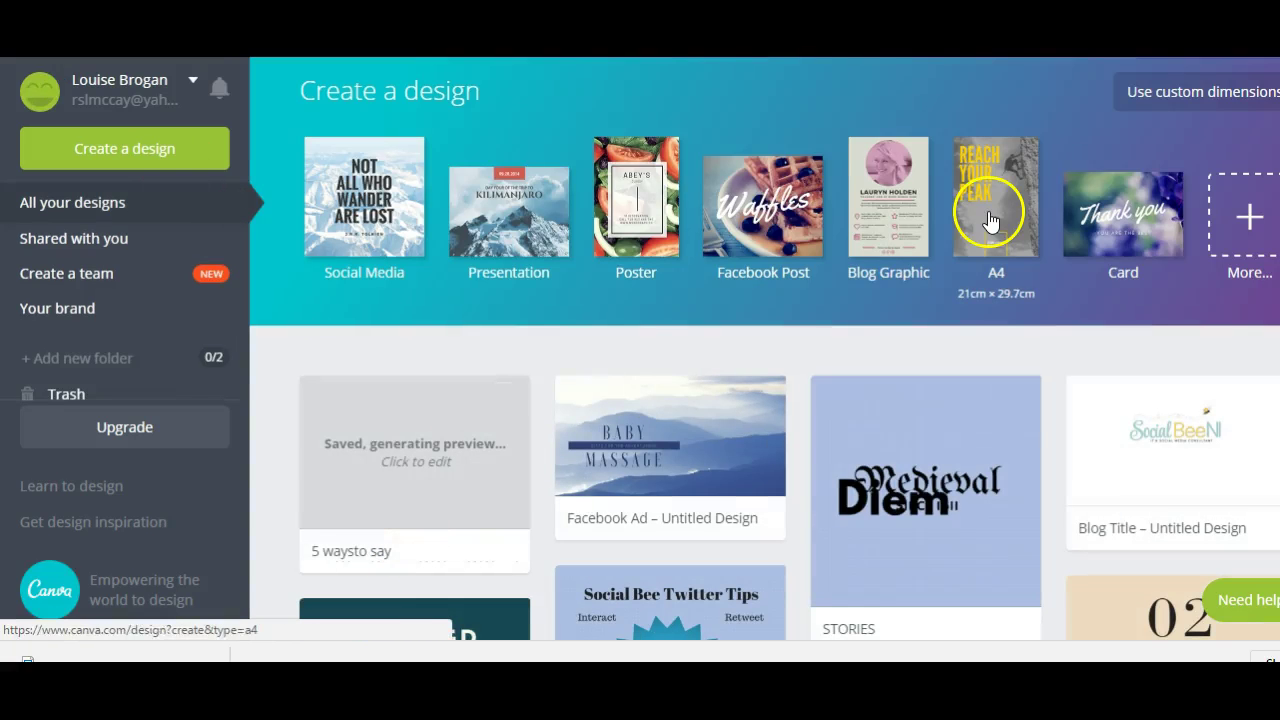
# Step: Create a new blank design with custom dimensions of 250 × 300 px and show its element categories
pyautogui.click(1195, 93)
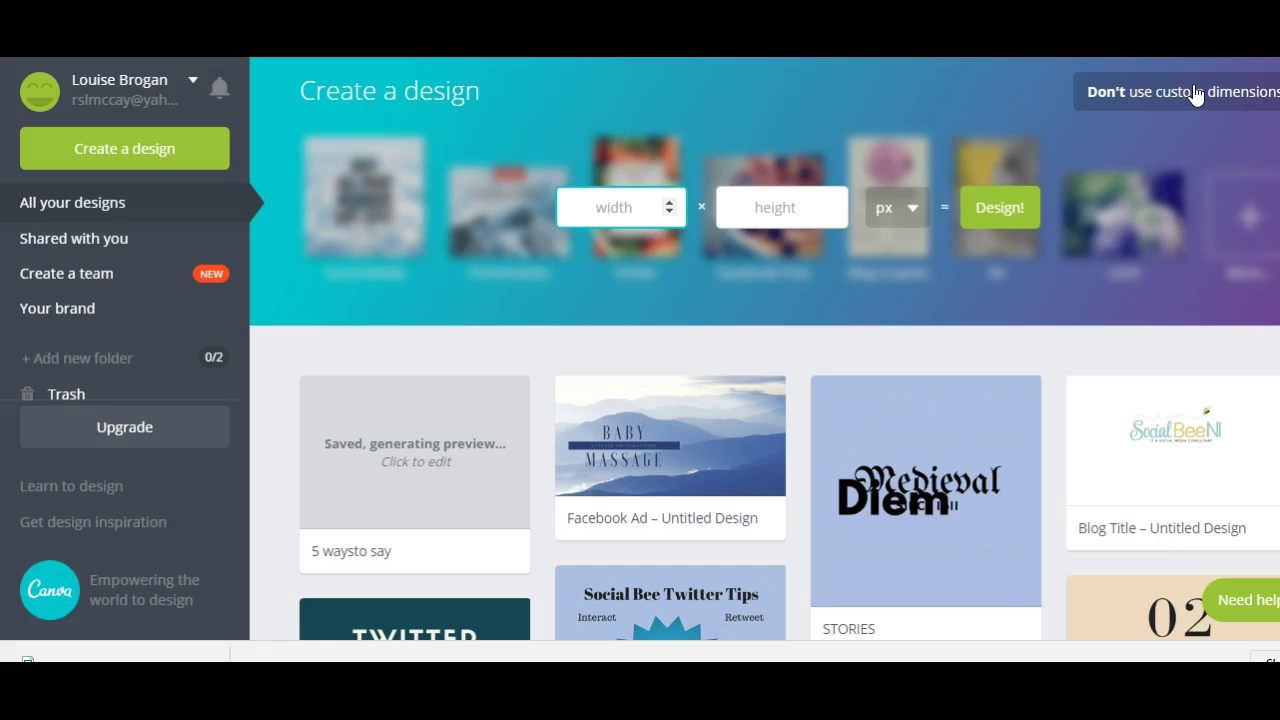
pyautogui.write('250')
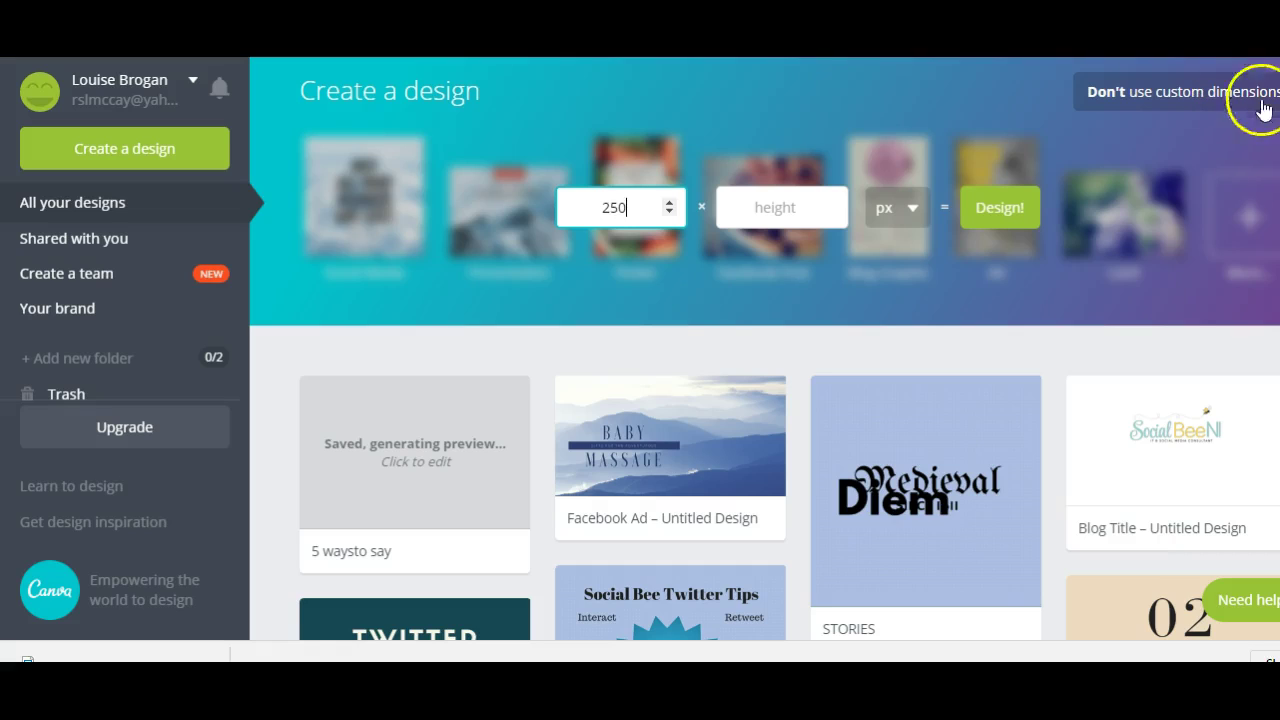
pyautogui.click(798, 207)
pyautogui.write('300')
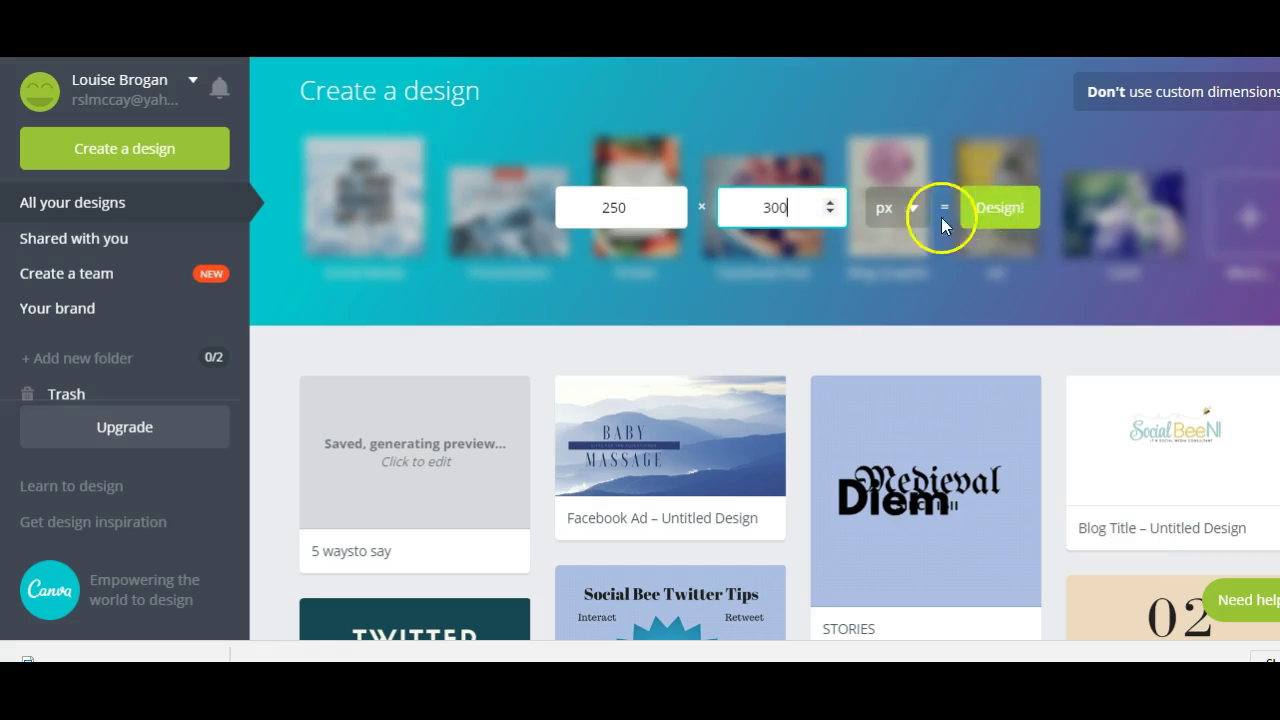
pyautogui.click(1001, 208)
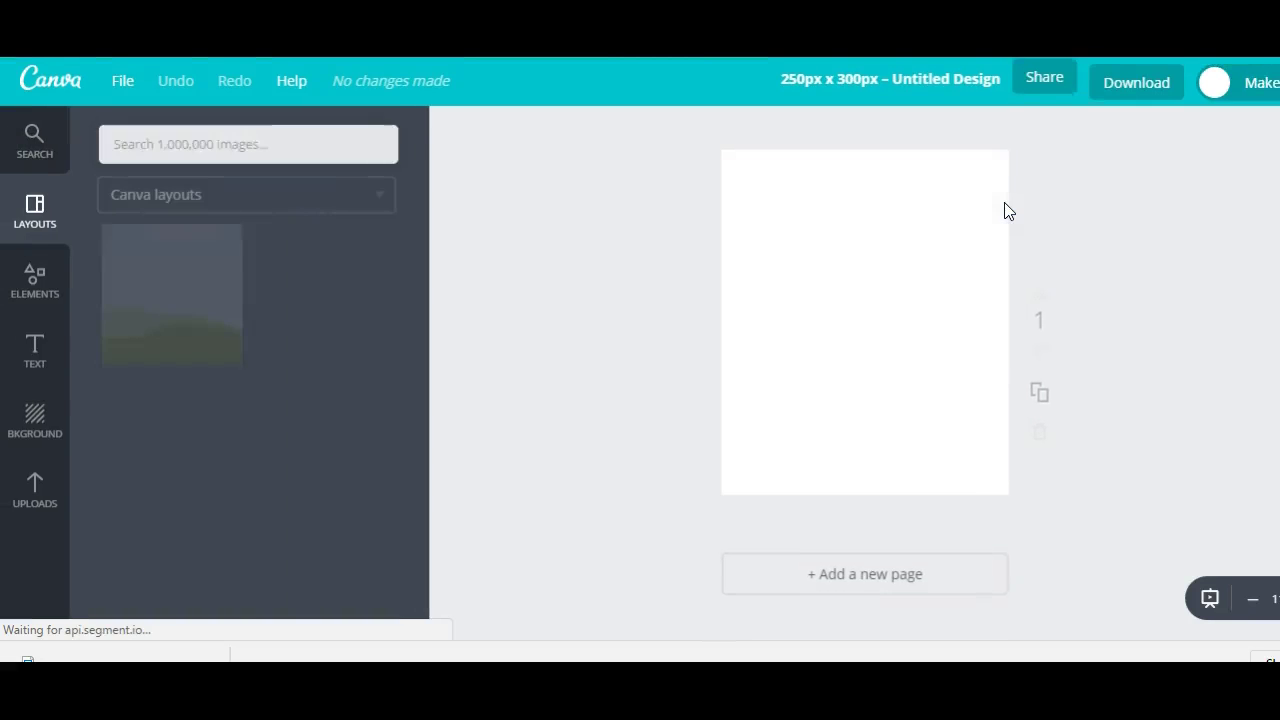
pyautogui.click(34, 285)
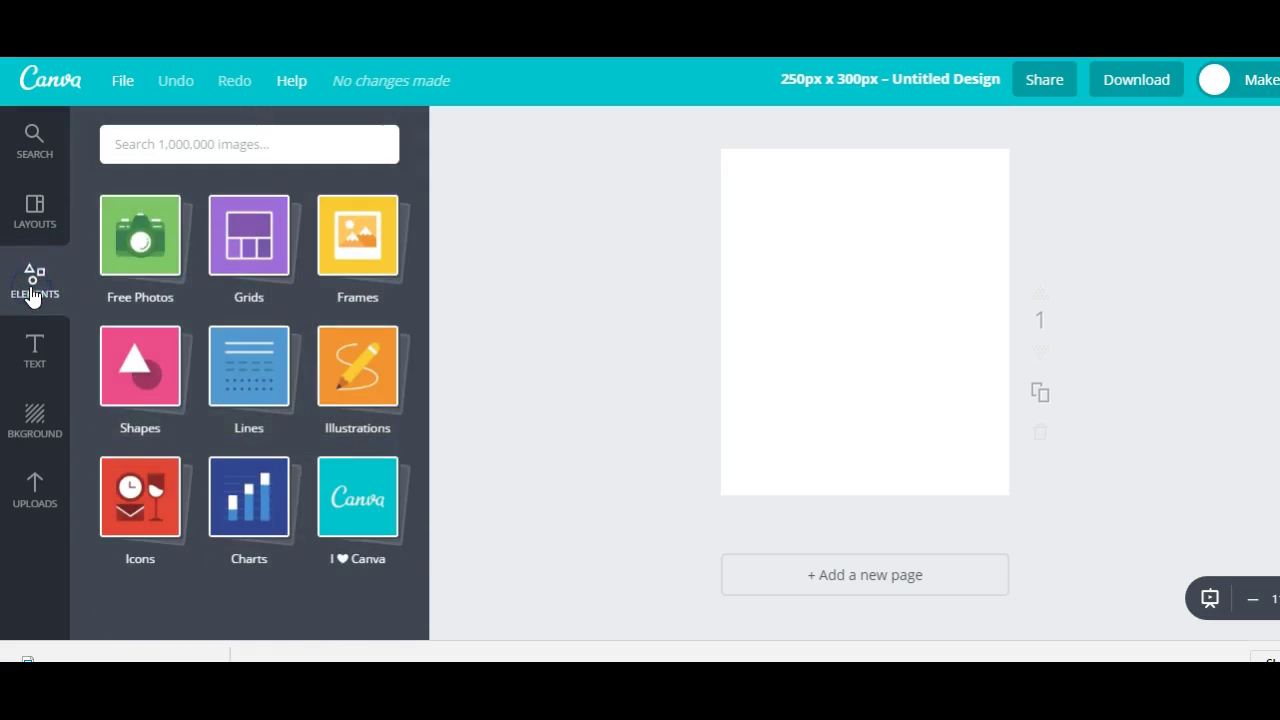
# Step: Add the free photo of a man facing a mountain lake and enlarge it to about 469 × 313 px, covering the page
pyautogui.click(130, 250)
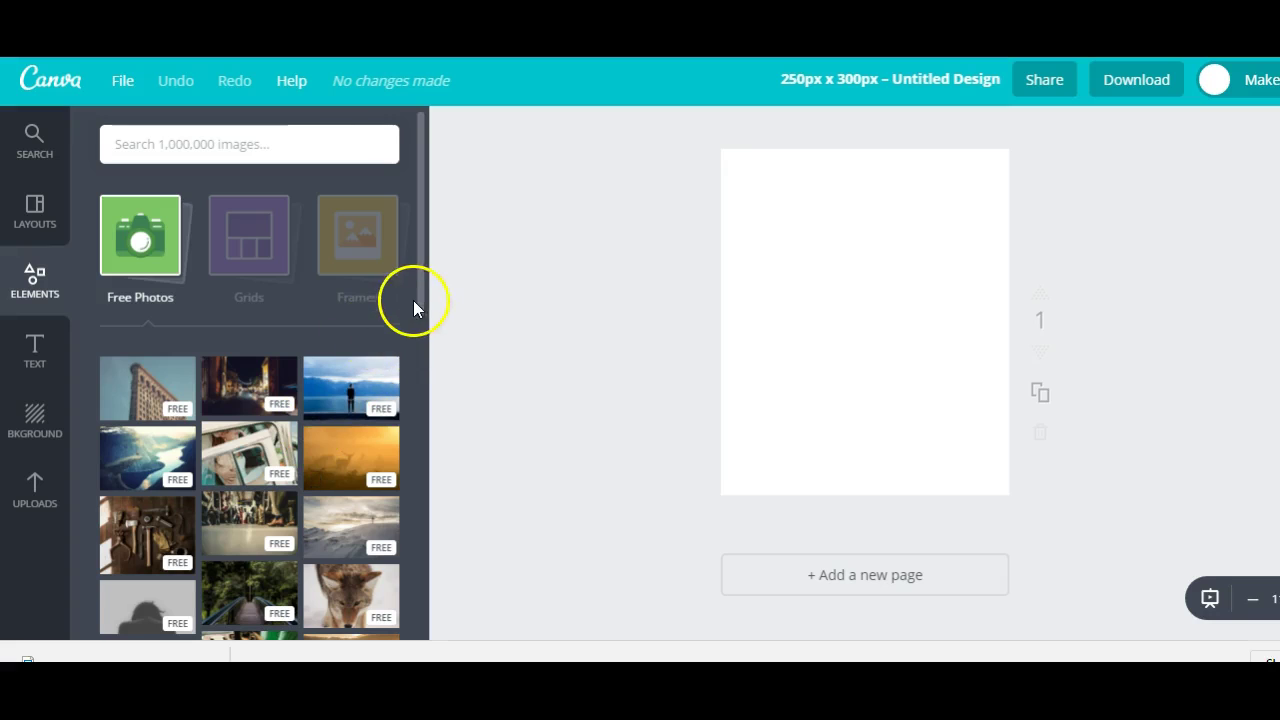
pyautogui.moveTo(421, 294); pyautogui.dragTo(421, 345)
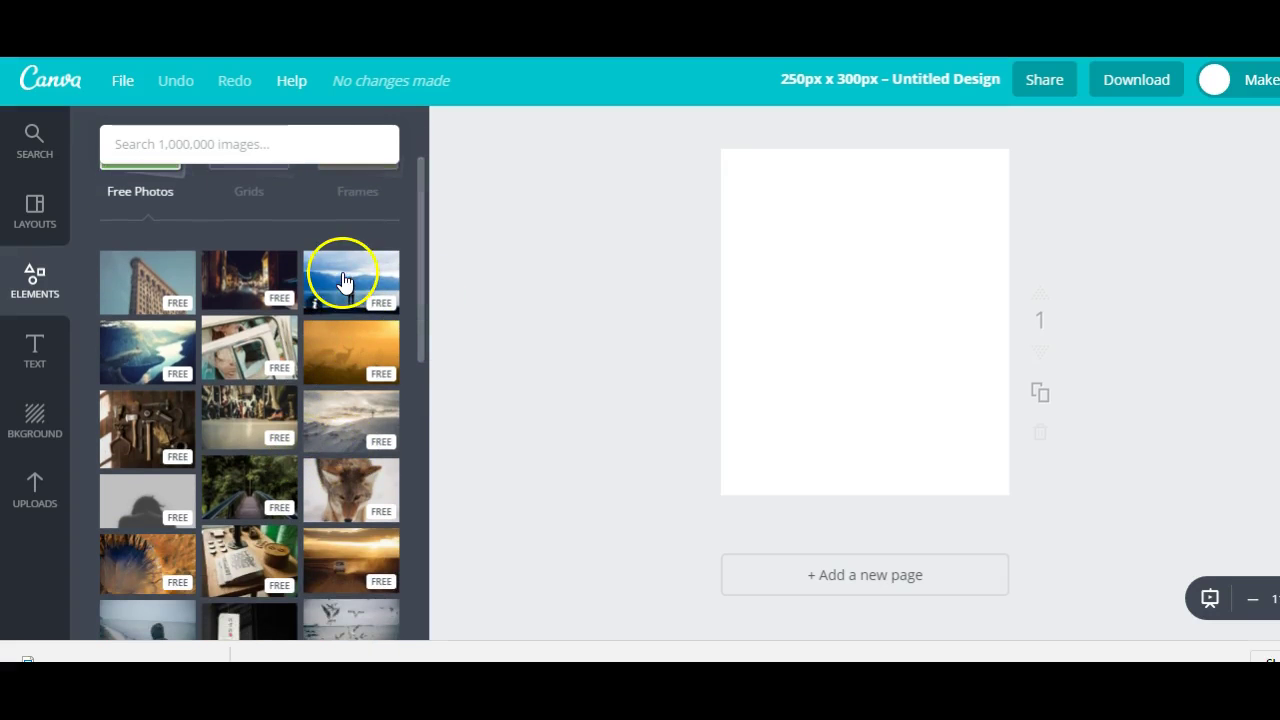
pyautogui.click(343, 281)
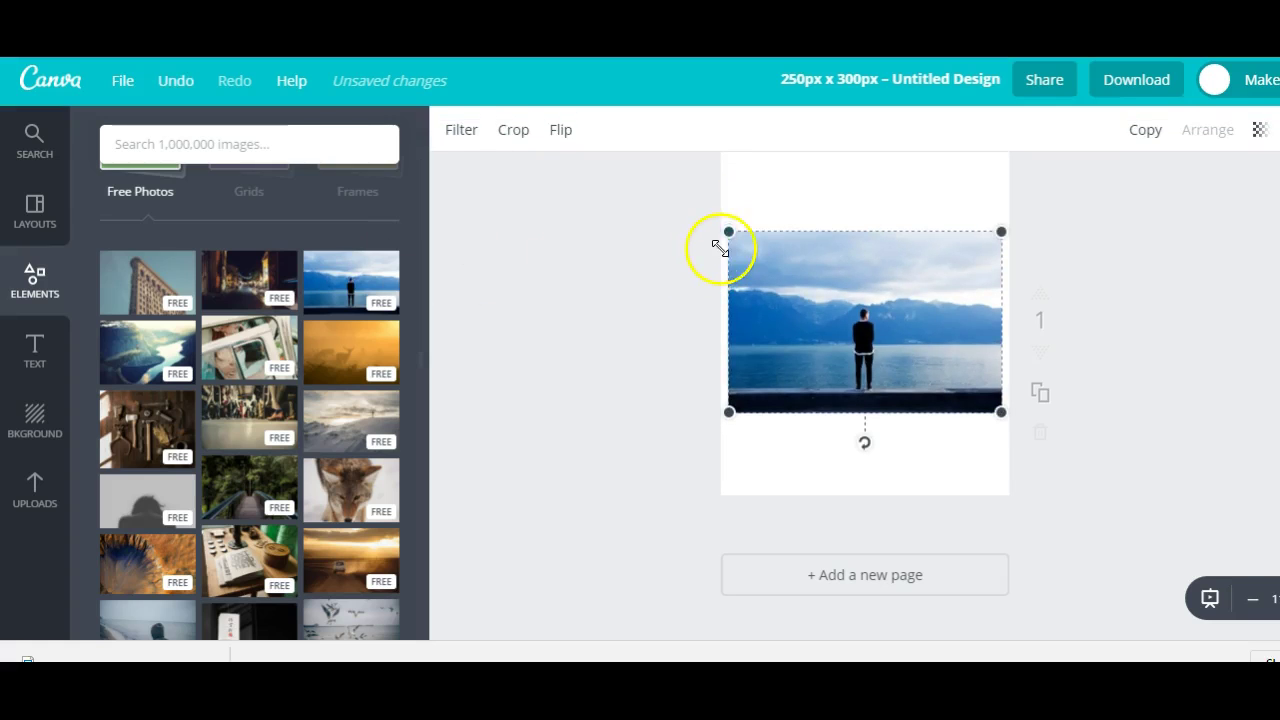
pyautogui.moveTo(726, 234); pyautogui.dragTo(628, 125)
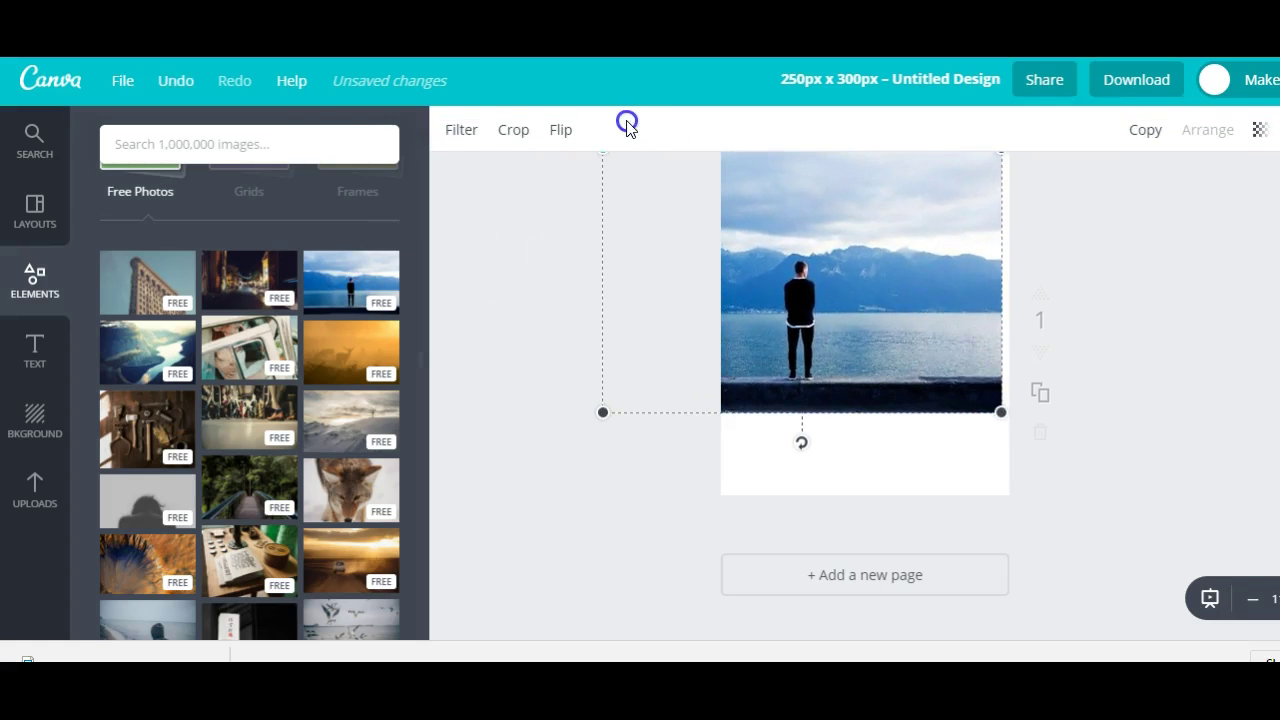
pyautogui.moveTo(1001, 410); pyautogui.dragTo(1108, 567)
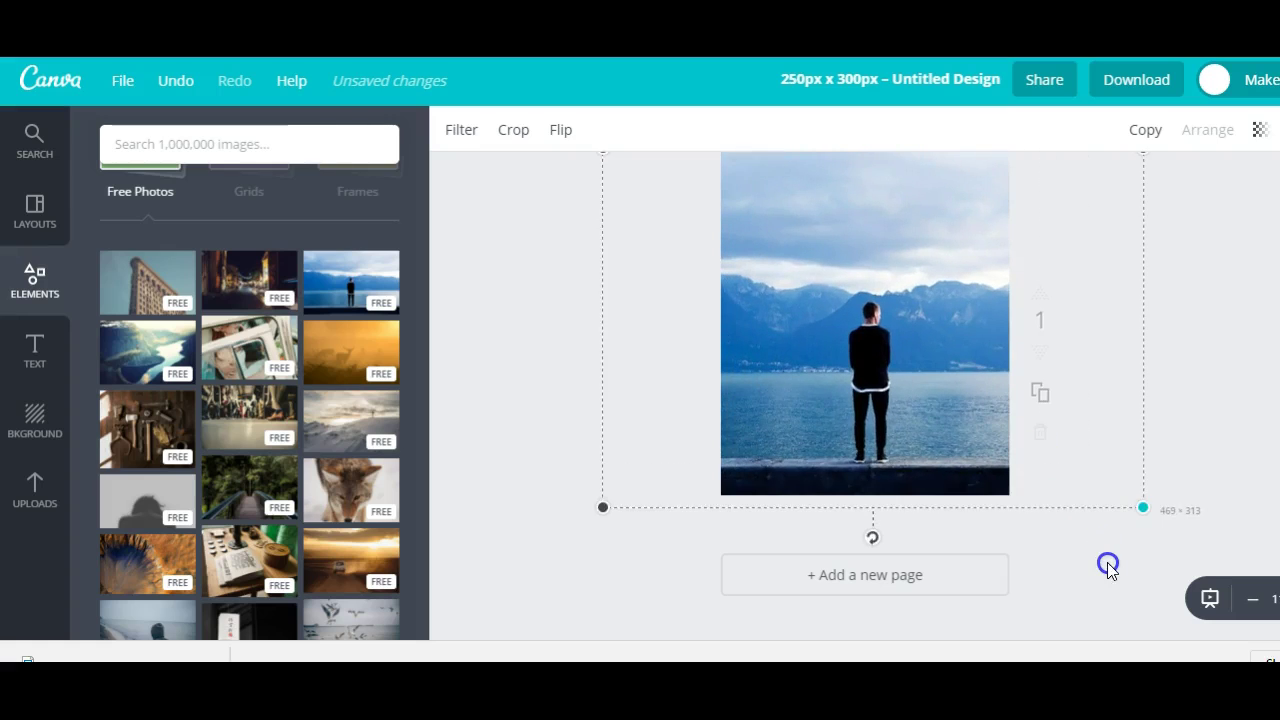
pyautogui.click(1229, 363)
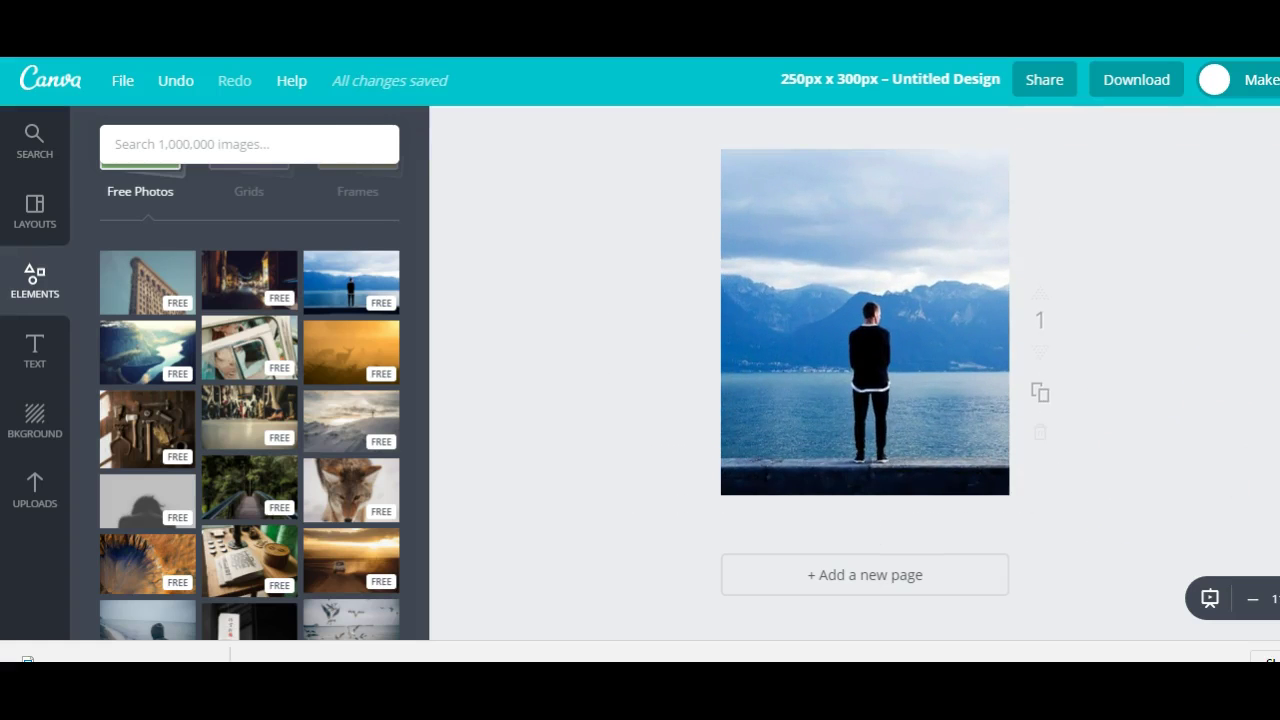
pyautogui.click(586, 315)
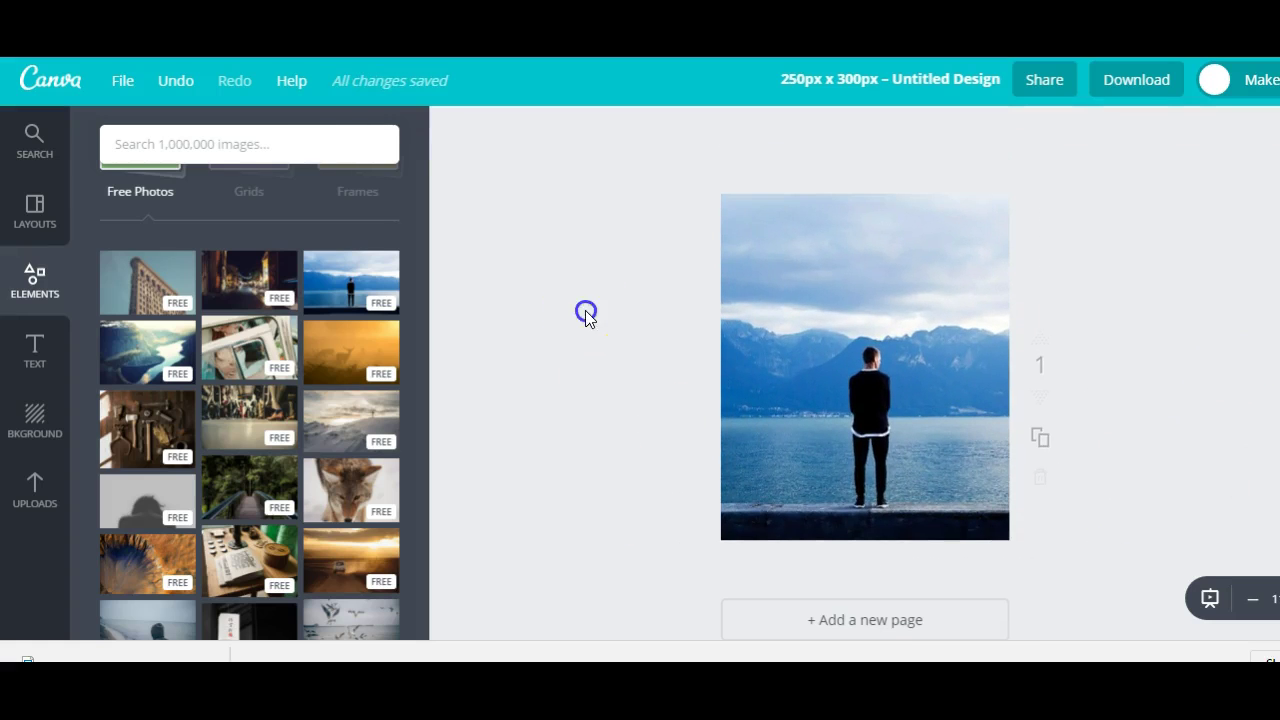
# Step: Add a heading to the design and set its font to Aleo Light at size 28
pyautogui.click(27, 355)
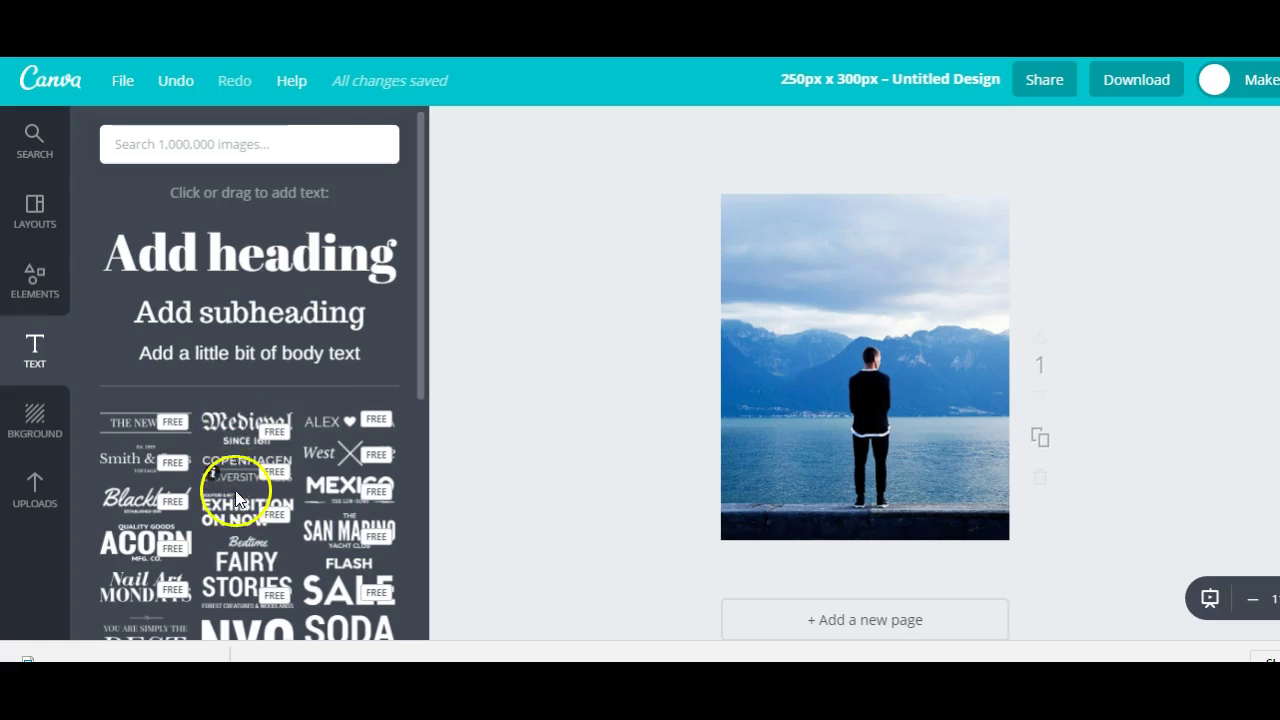
pyautogui.click(250, 278)
pyautogui.doubleClick(751, 391)
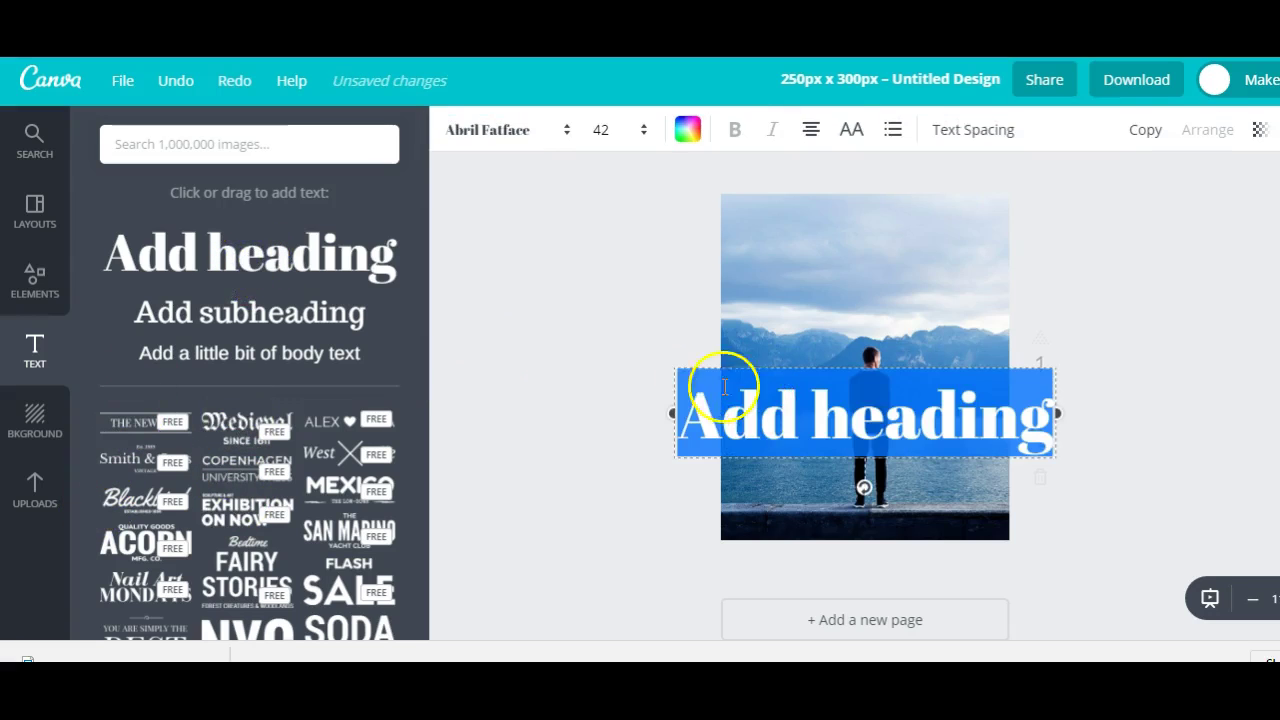
pyautogui.click(600, 129)
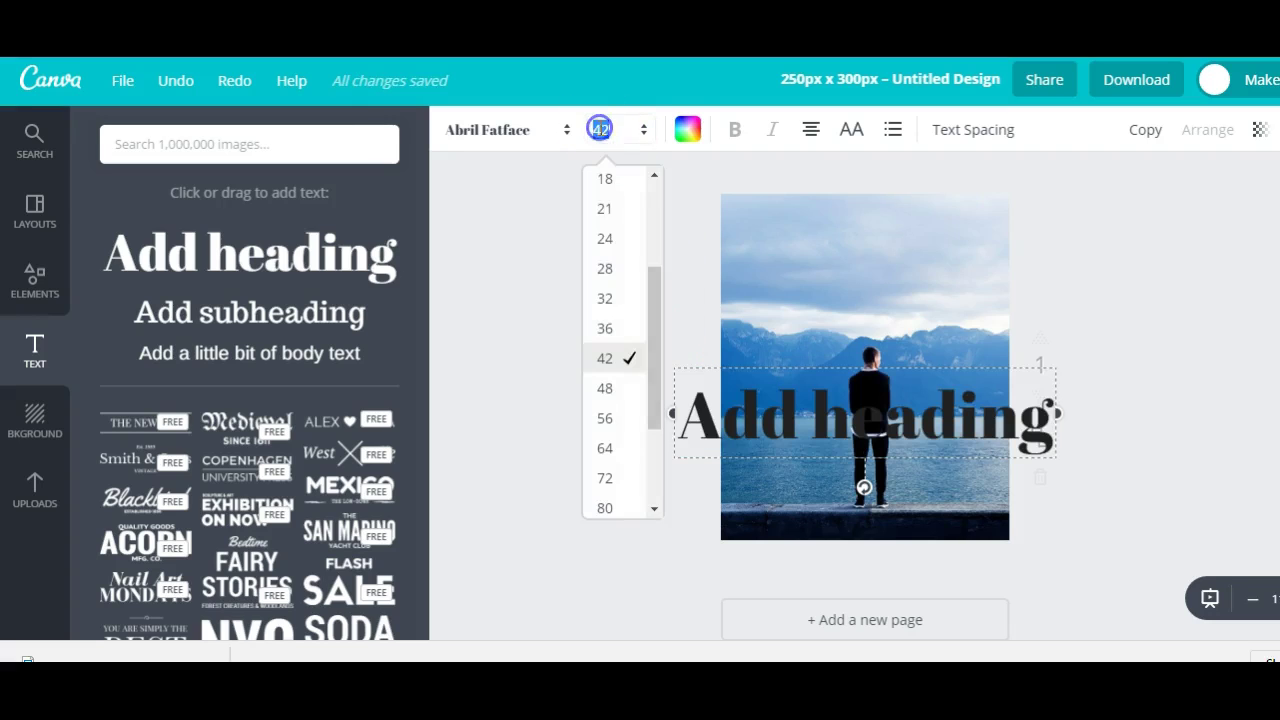
pyautogui.click(604, 270)
pyautogui.click(486, 129)
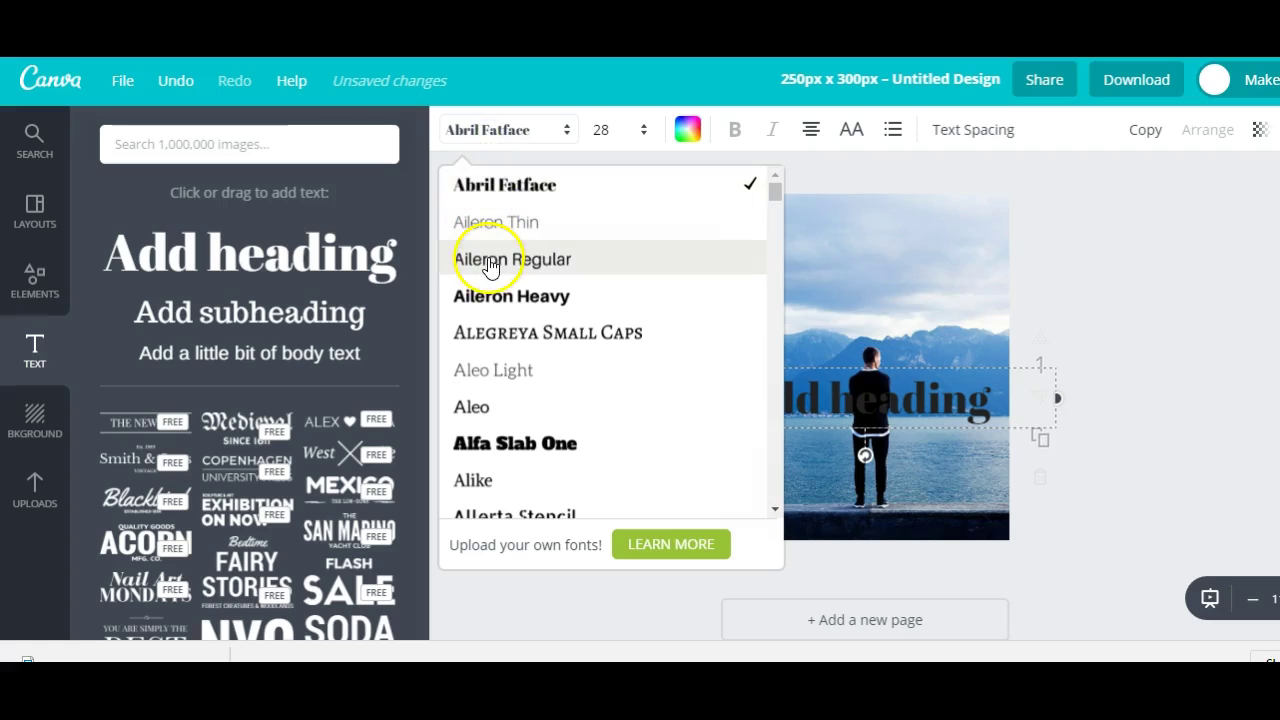
pyautogui.click(498, 380)
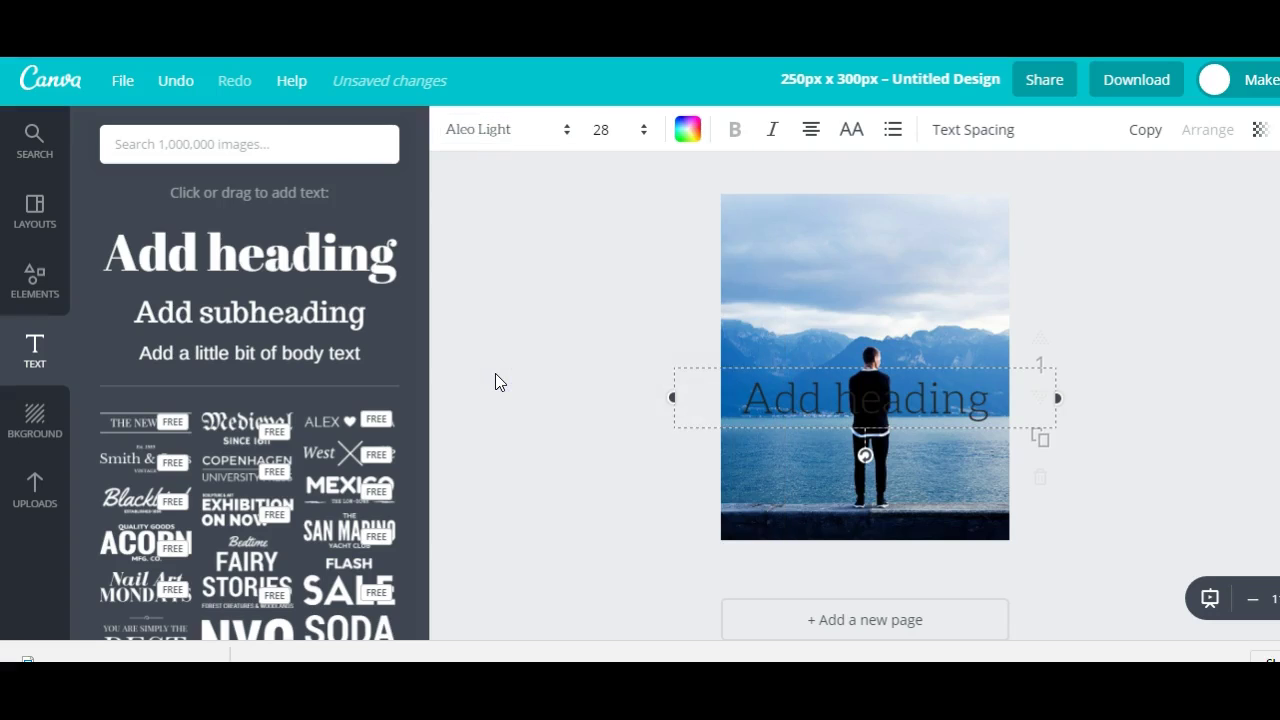
# Step: Replace the heading's placeholder text with "Not all who wander are lost.."
pyautogui.click(1016, 397)
pyautogui.press('BackSpace')
pyautogui.press('BackSpace')
pyautogui.press('BackSpace')
pyautogui.press('BackSpace')
pyautogui.press('BackSpace')
pyautogui.press('BackSpace')
pyautogui.press('BackSpace')
pyautogui.press('BackSpace')
pyautogui.press('BackSpace')
pyautogui.press('BackSpace')
pyautogui.press('BackSpace')
pyautogui.write('Not all ')
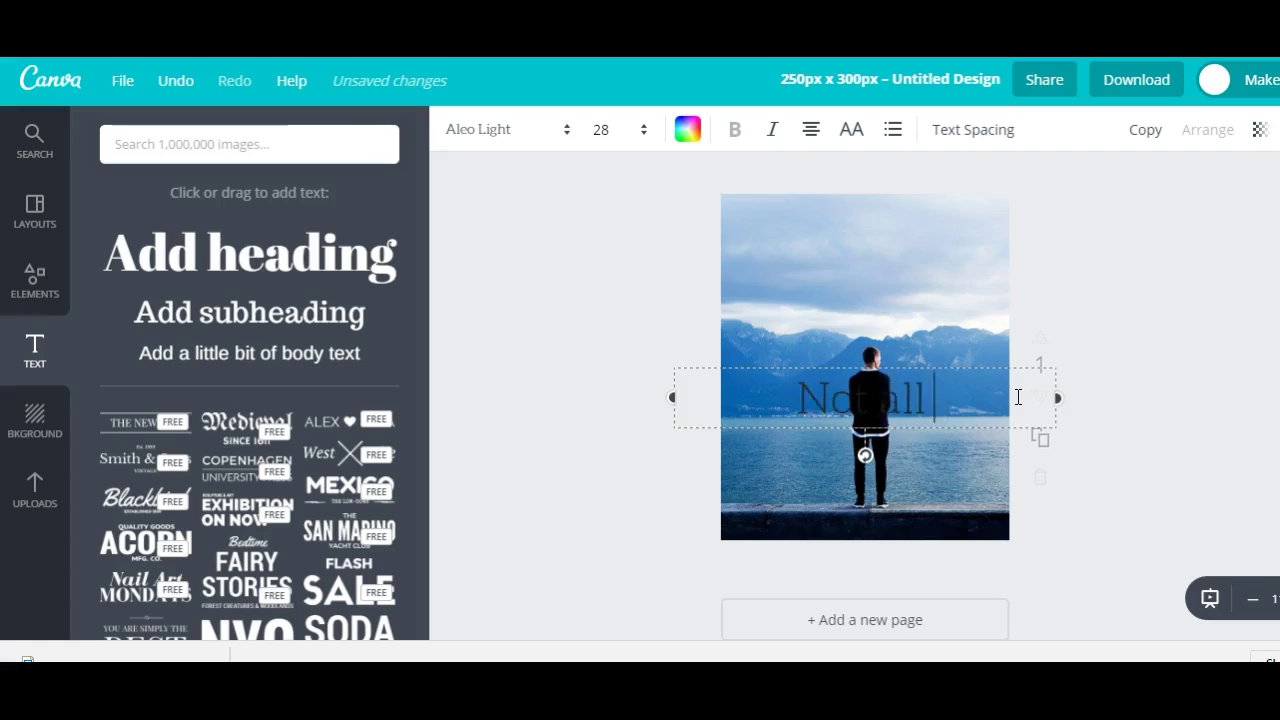
pyautogui.write('who want')
pyautogui.press('BackSpace')
pyautogui.press('BackSpace')
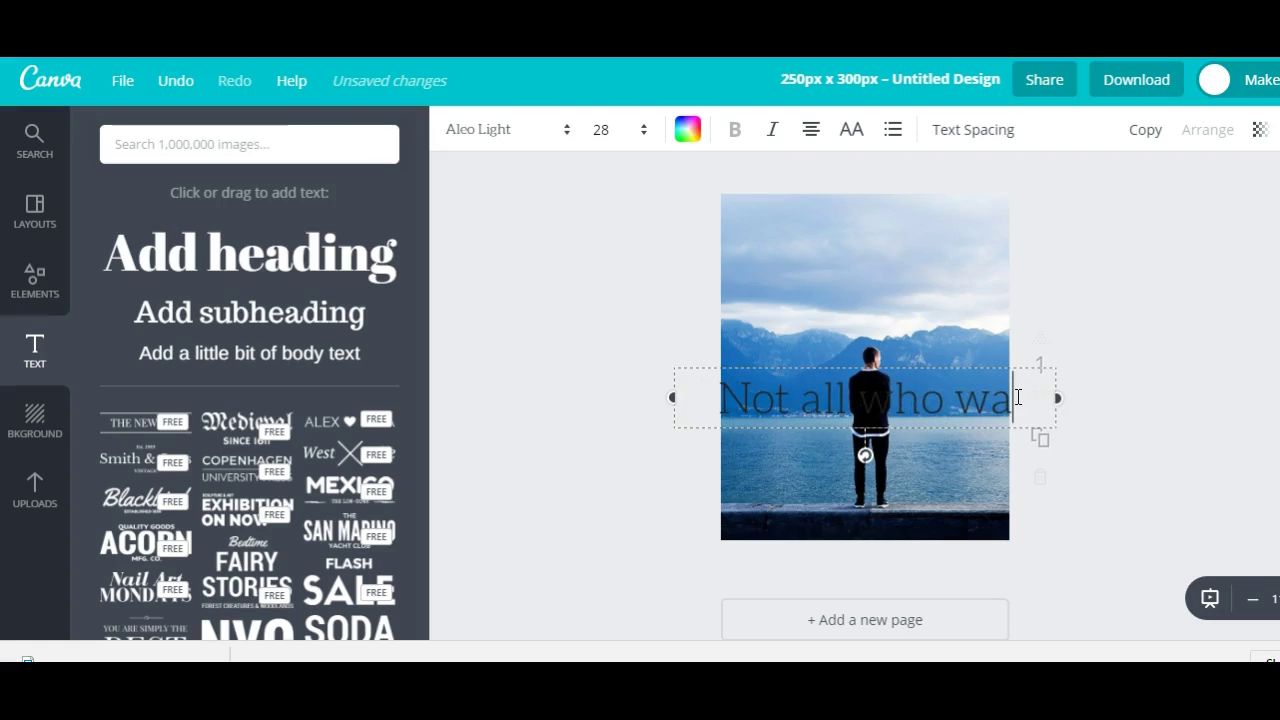
pyautogui.write('dn')
pyautogui.press('BackSpace')
pyautogui.press('BackSpace')
pyautogui.write('nder are lost...')
# Step: Shift the heading's text box slightly to the right and set its font size to 24
pyautogui.click(674, 366)
pyautogui.moveTo(673, 378); pyautogui.dragTo(697, 380)
pyautogui.click(826, 416)
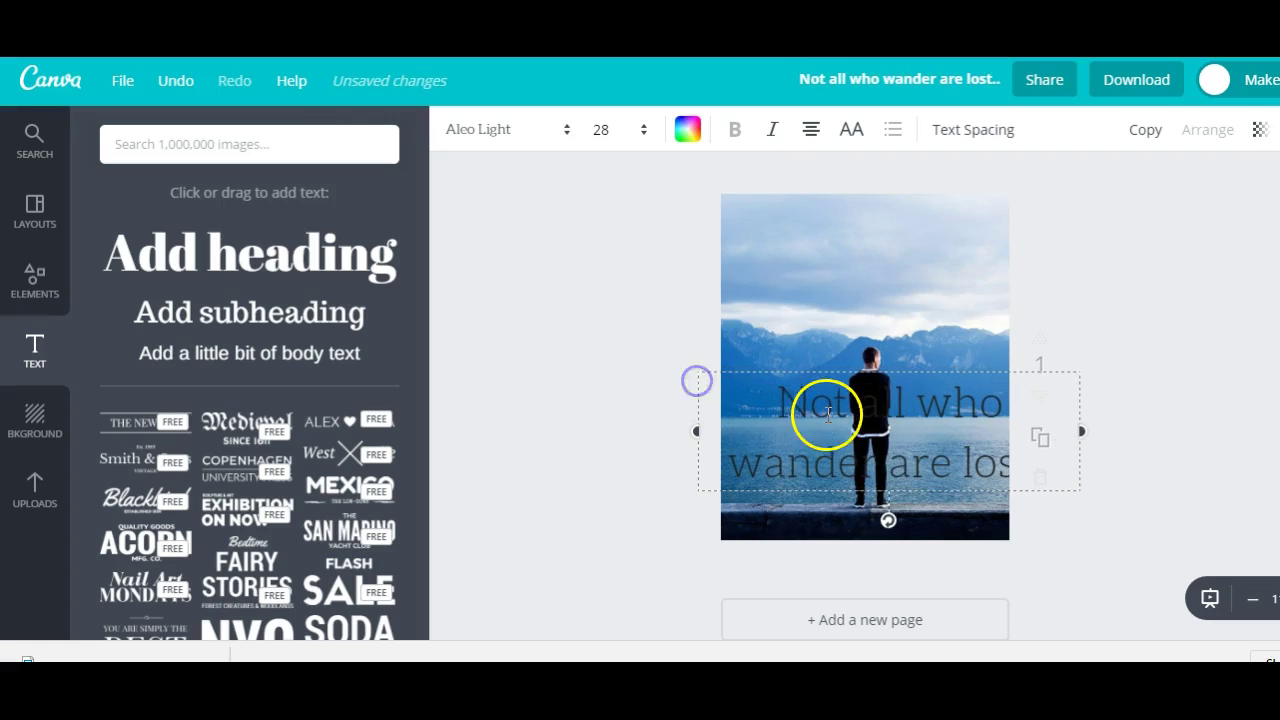
pyautogui.click(600, 129)
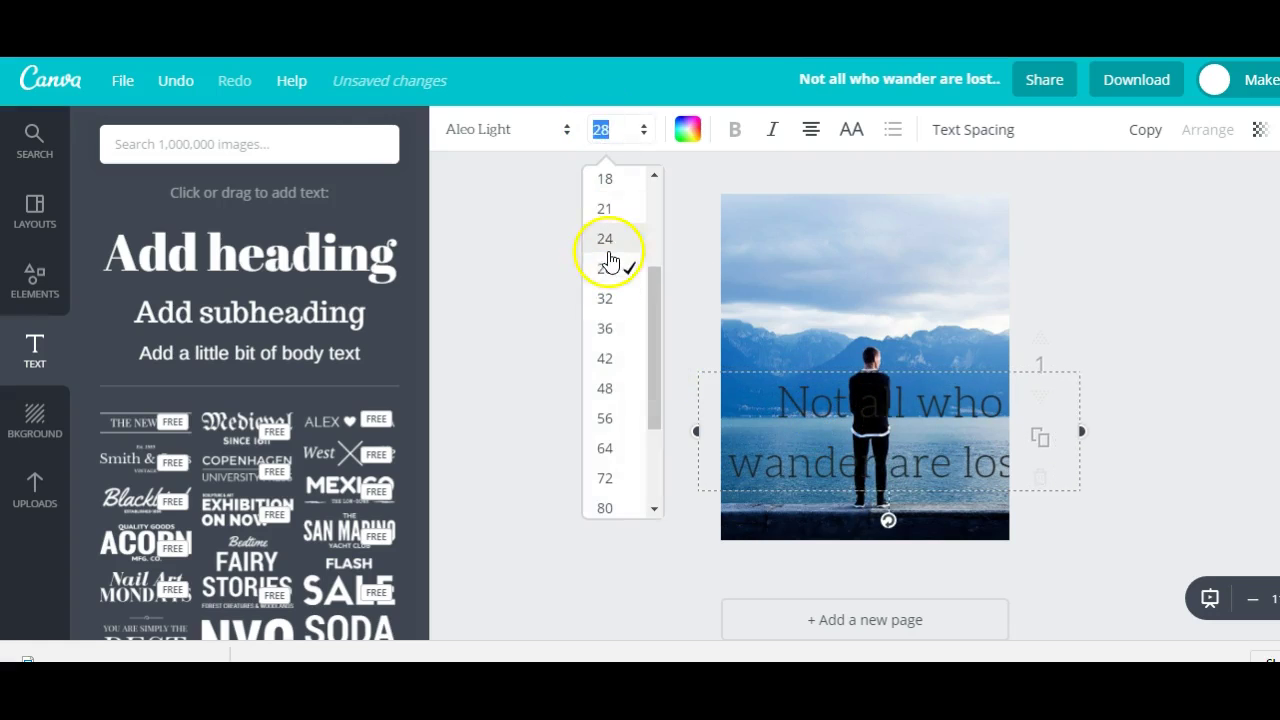
pyautogui.click(605, 240)
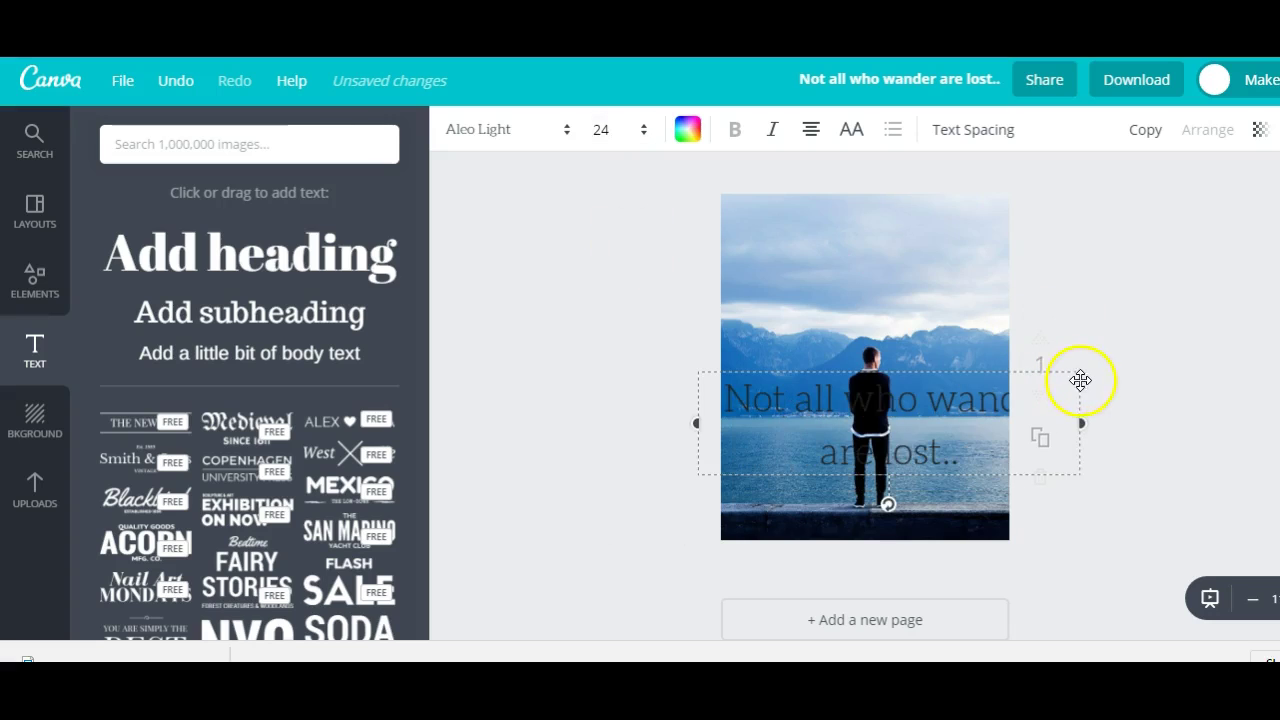
# Step: Narrow the heading's text box to about the page width and move it to the top of the photo, centred horizontally
pyautogui.moveTo(1080, 423); pyautogui.dragTo(998, 423)
pyautogui.moveTo(697, 423); pyautogui.dragTo(716, 423)
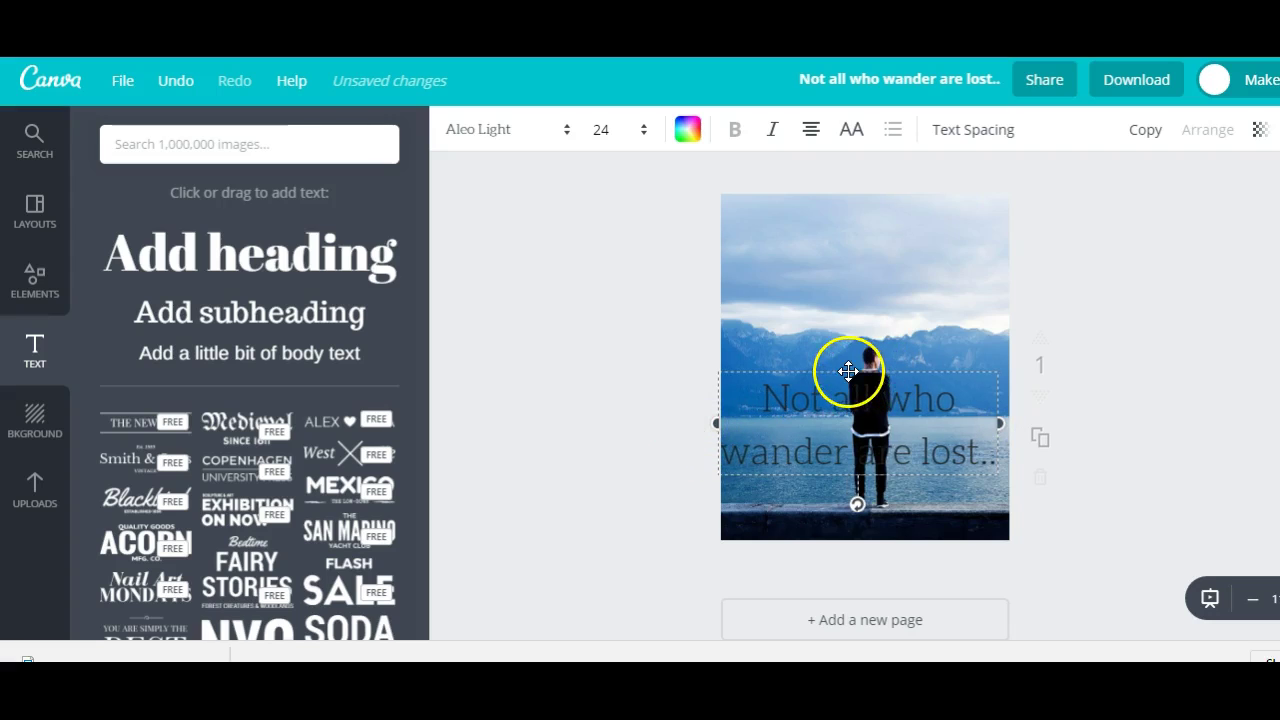
pyautogui.moveTo(843, 371); pyautogui.dragTo(857, 201)
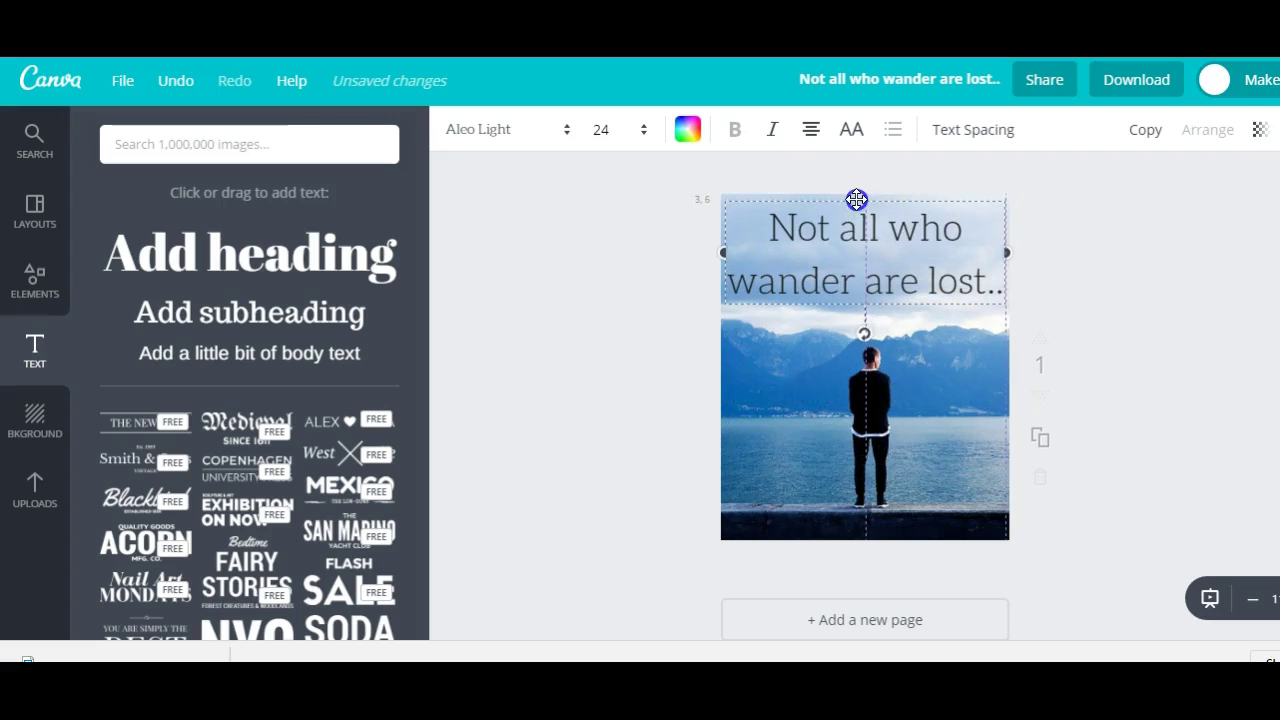
pyautogui.click(609, 281)
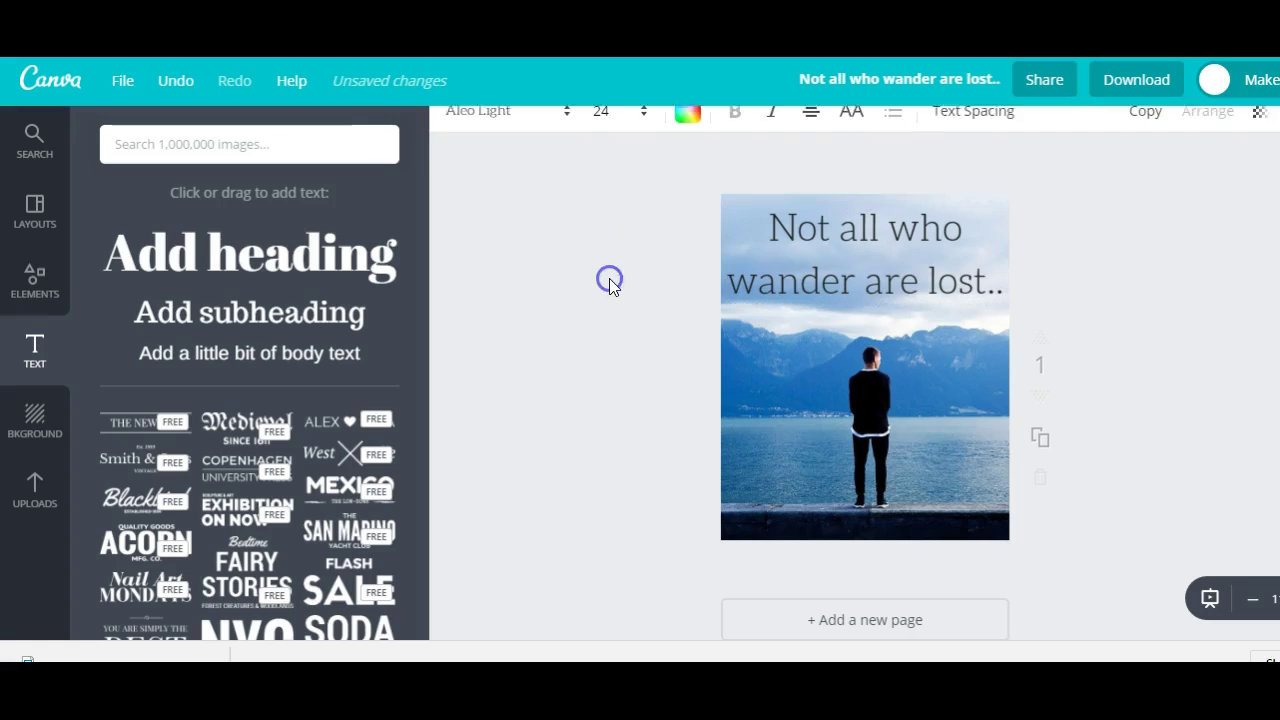
# Step: Add the uploaded Social BeeNI logo with the dark background, shrink it to about 170 px wide and place it in the page's bottom-right corner
pyautogui.click(50, 498)
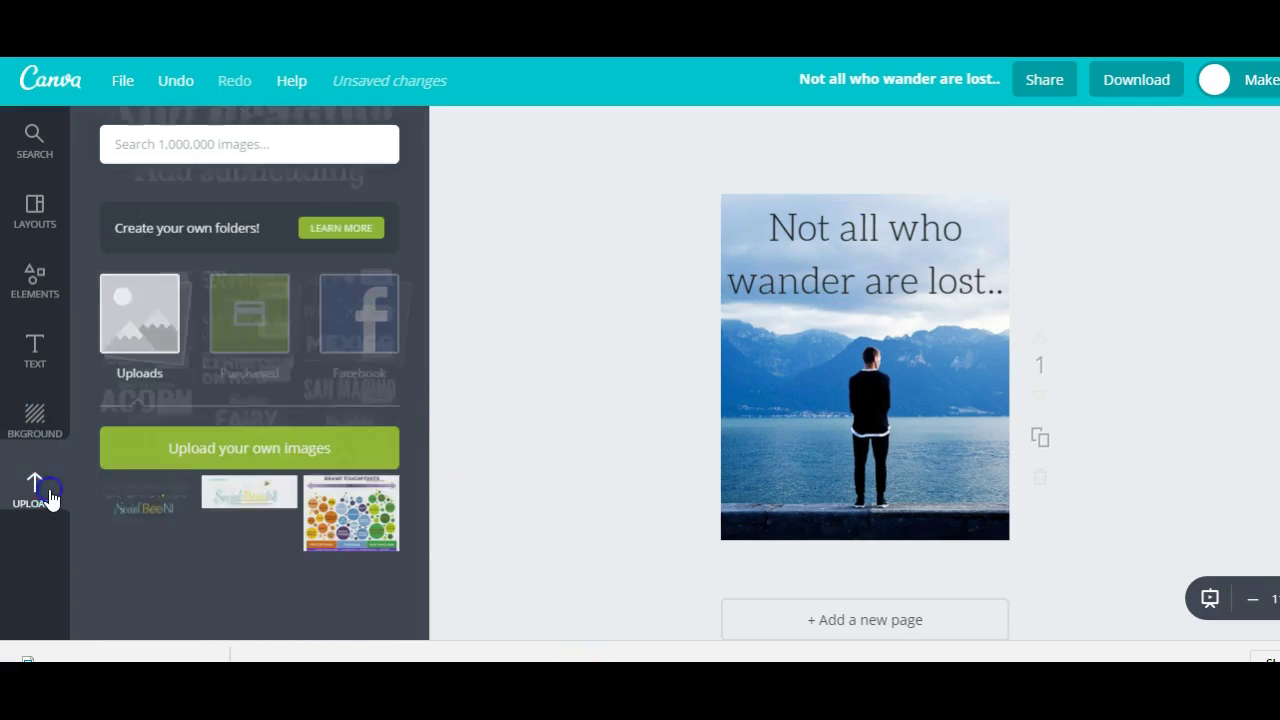
pyautogui.click(145, 490)
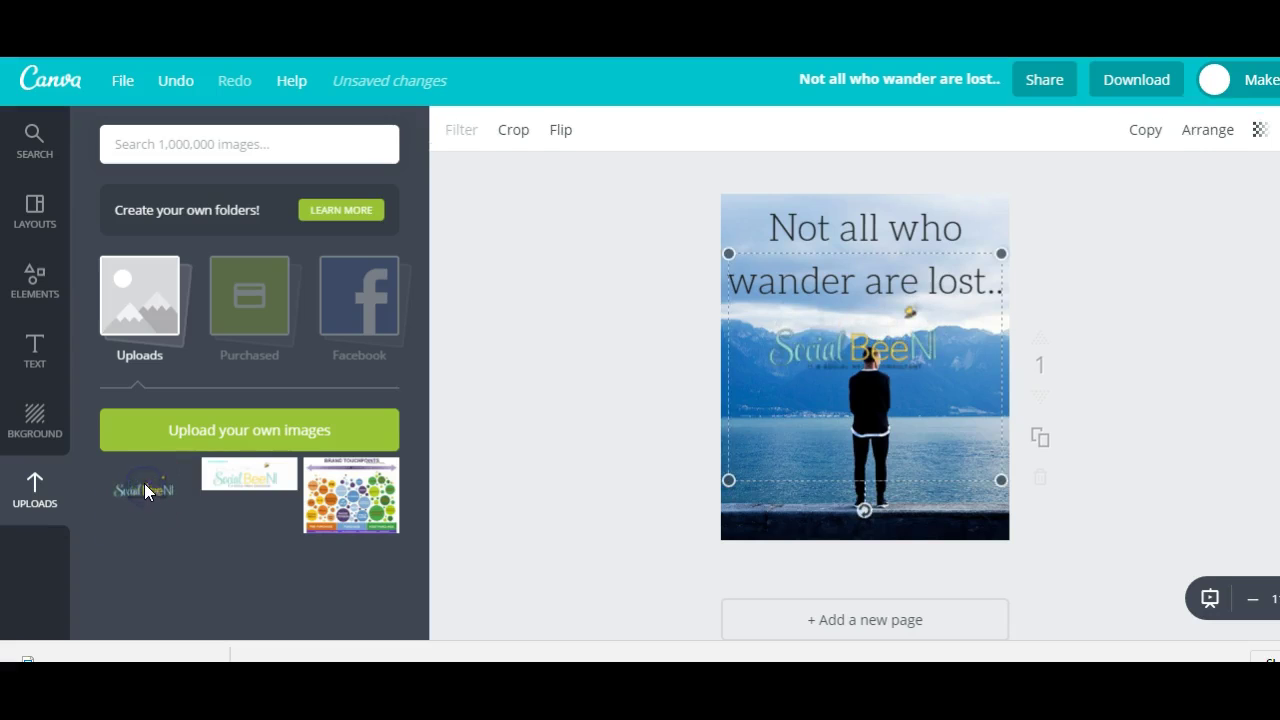
pyautogui.moveTo(729, 253); pyautogui.dragTo(791, 323)
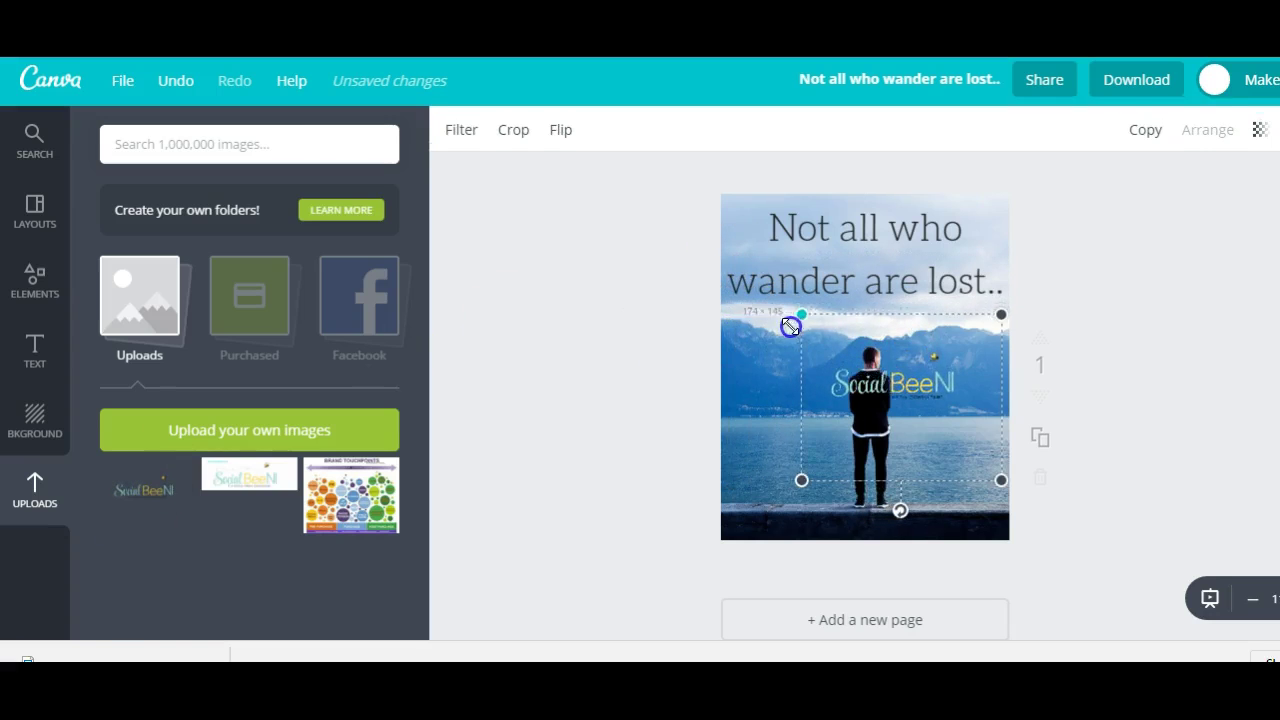
pyautogui.moveTo(917, 337); pyautogui.dragTo(962, 487)
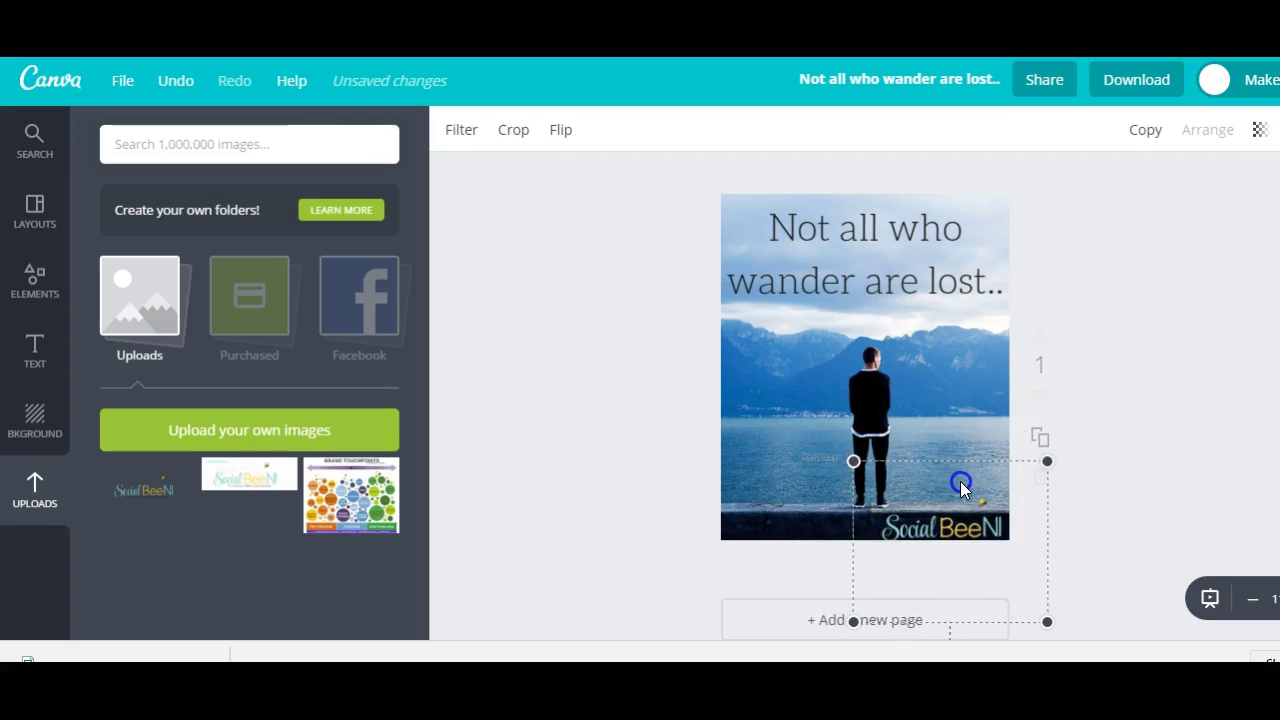
pyautogui.click(571, 386)
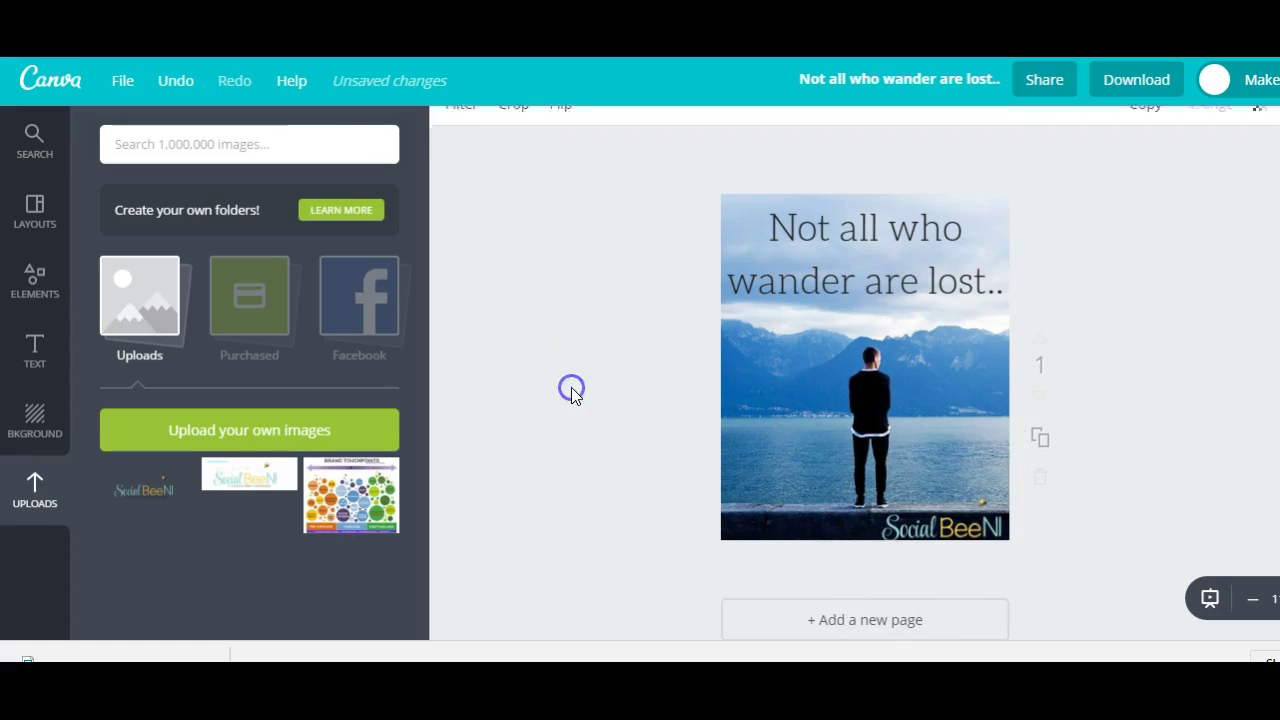
# Step: Download the design as a PNG named "Not all who wander are lost..", dismiss the download message and return to the home page
pyautogui.click(1149, 87)
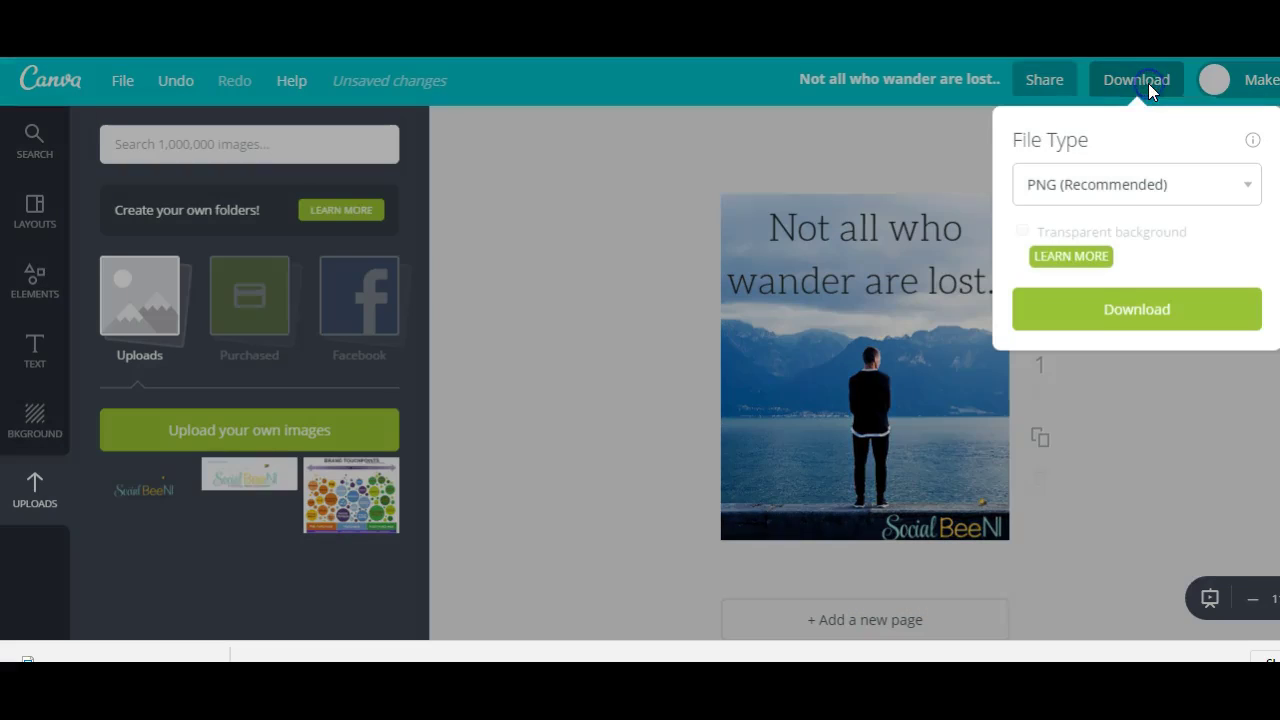
pyautogui.click(1077, 317)
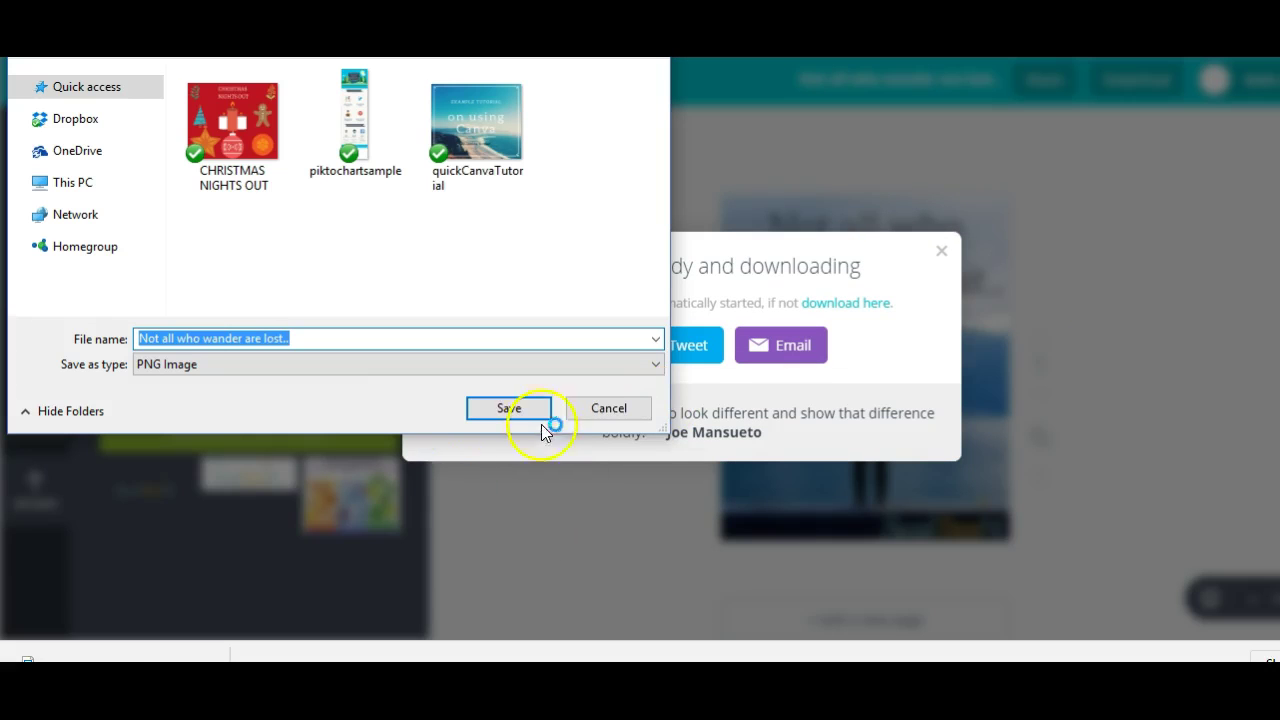
pyautogui.click(490, 408)
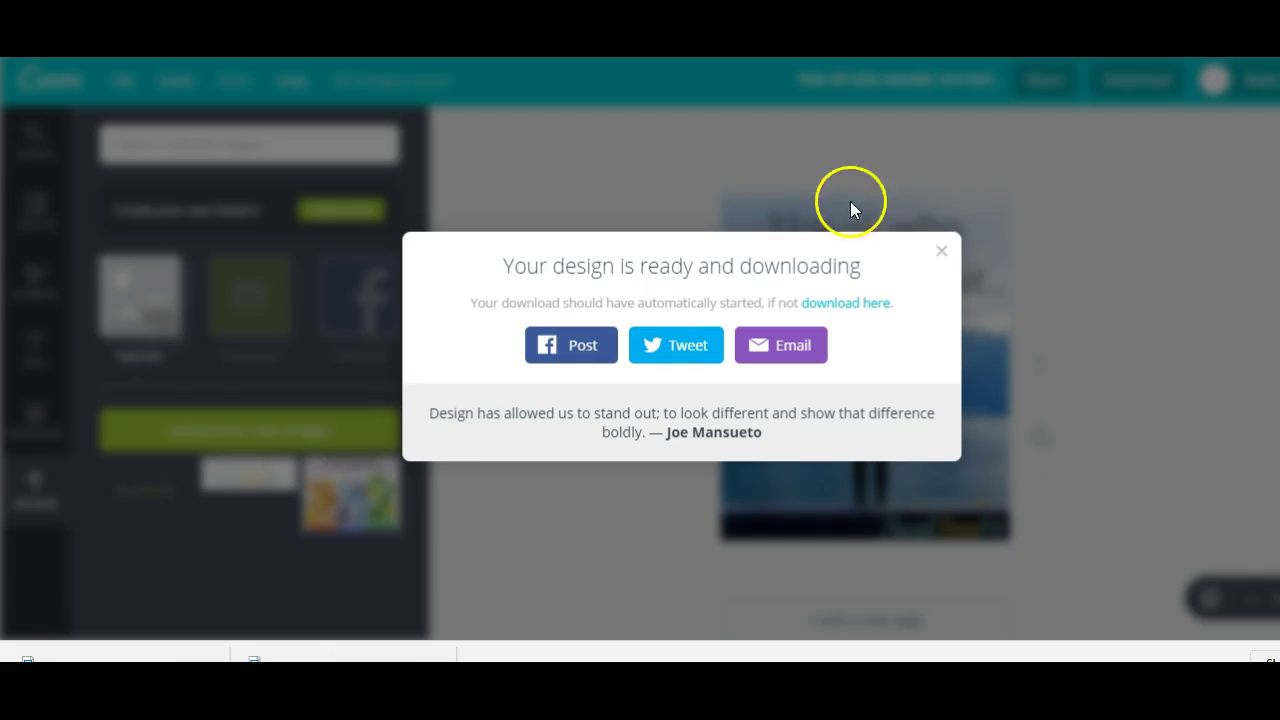
pyautogui.click(941, 251)
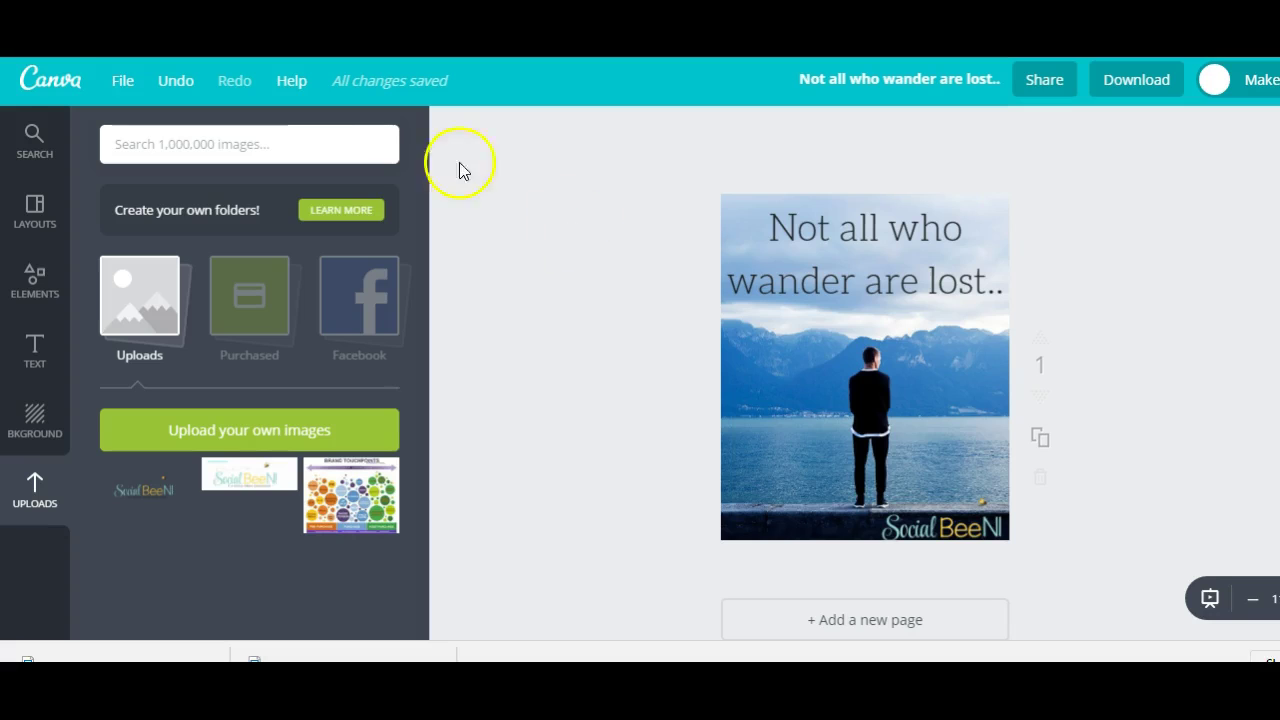
pyautogui.click(40, 90)
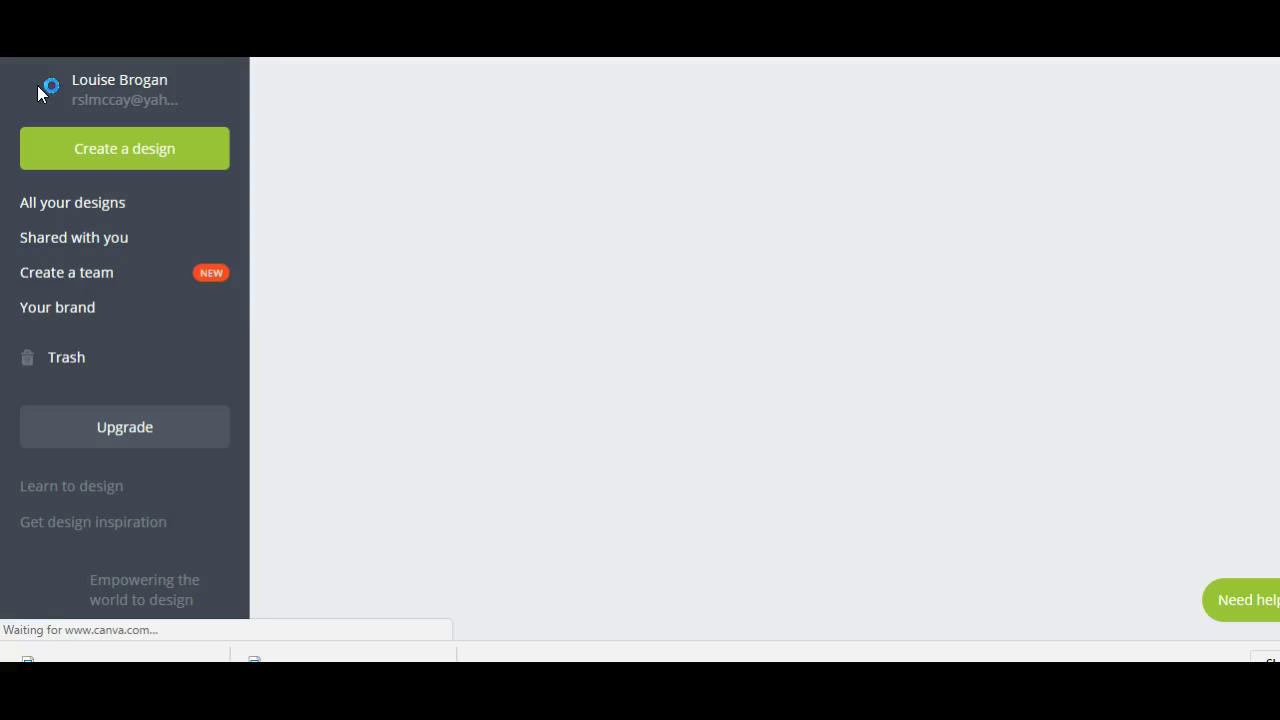